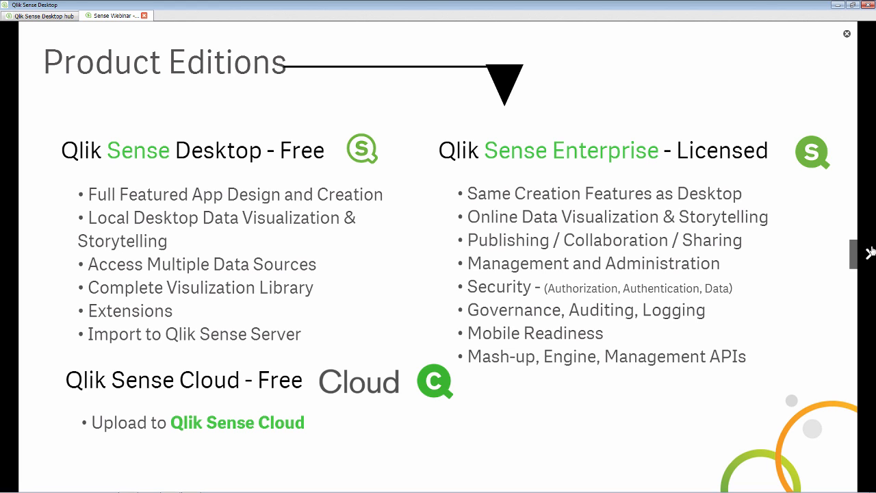
# - Advance the Sense Webinar slideshow one slide, exit it, and return to the hub's app grid
pyautogui.click(869, 252)
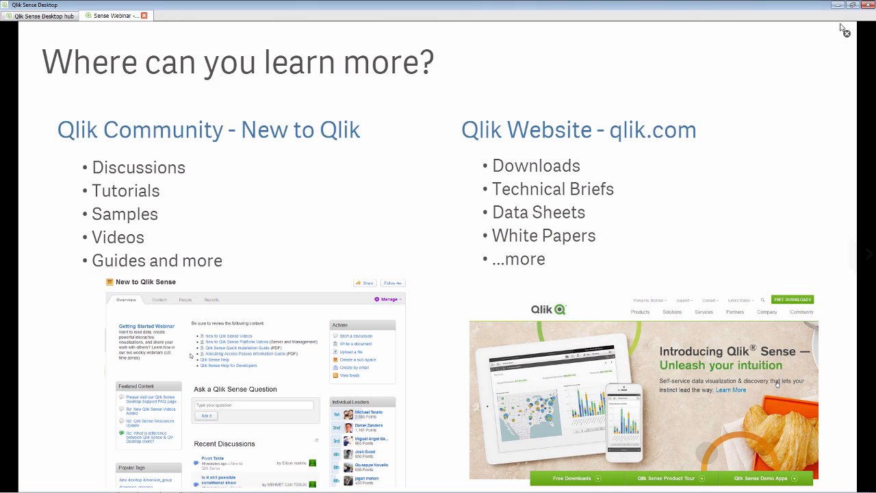
pyautogui.click(846, 32)
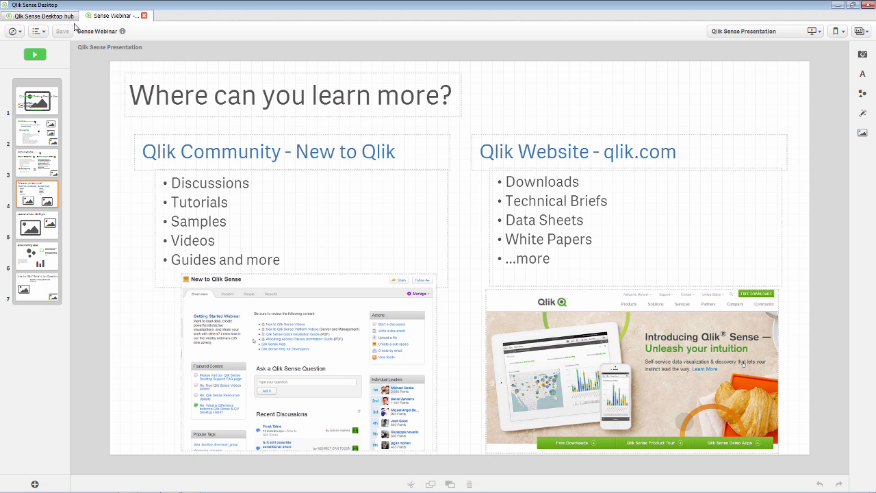
pyautogui.click(65, 17)
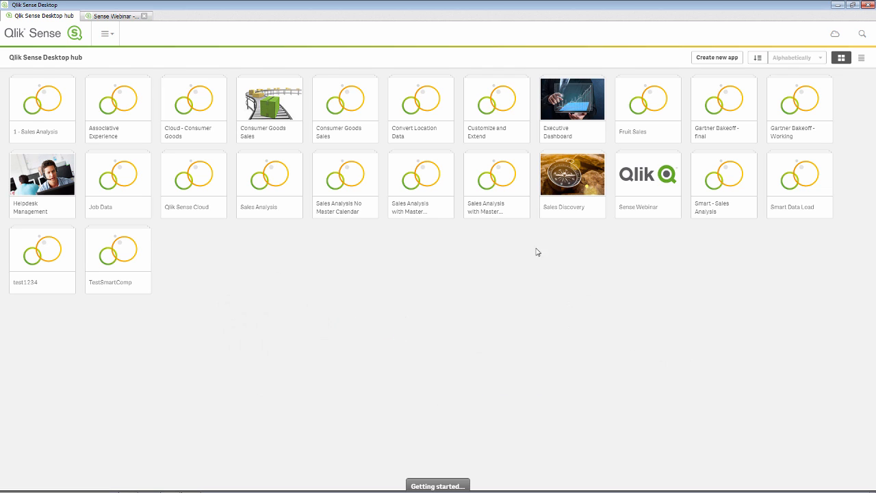
pyautogui.click(718, 58)
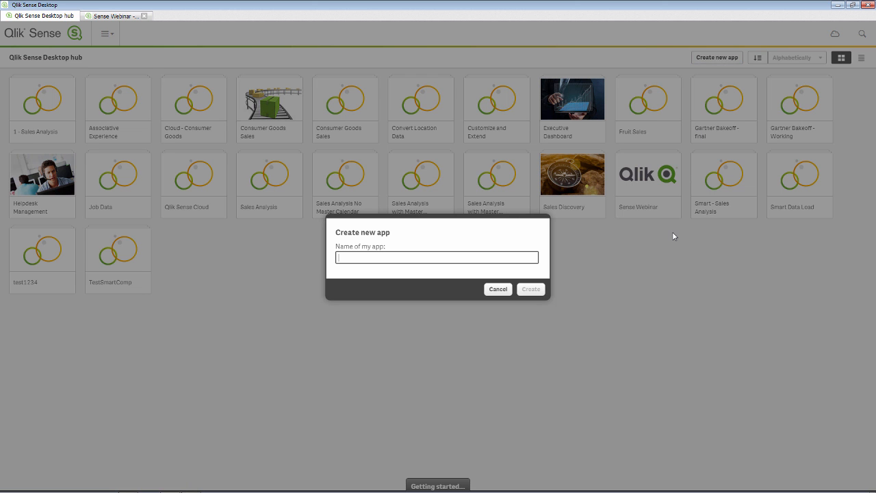
# - Create a new app named '1a- Sales Webinar Analysis' and open it
pyautogui.write('1a- Sales Webinar Analysis')
pyautogui.click(531, 289)
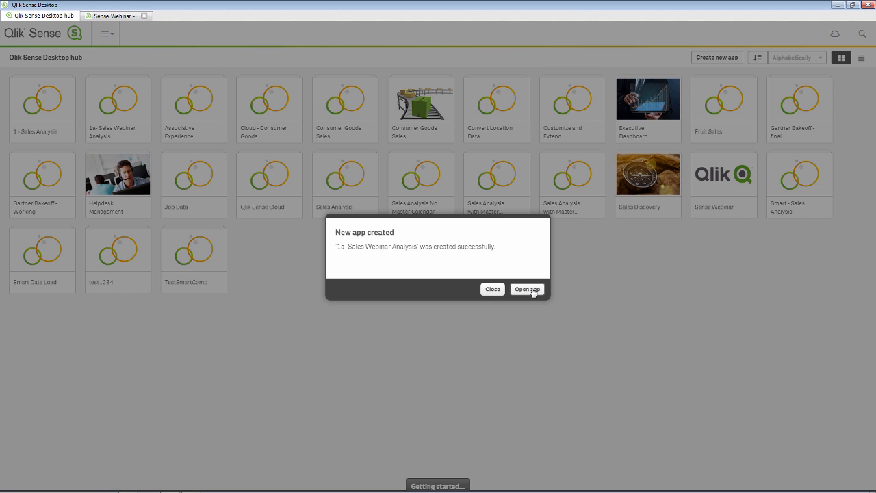
pyautogui.click(527, 288)
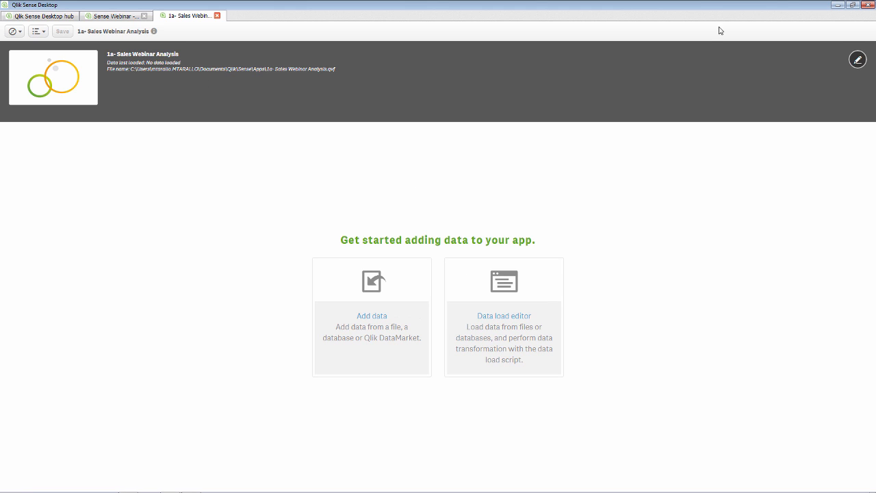
pyautogui.click(859, 60)
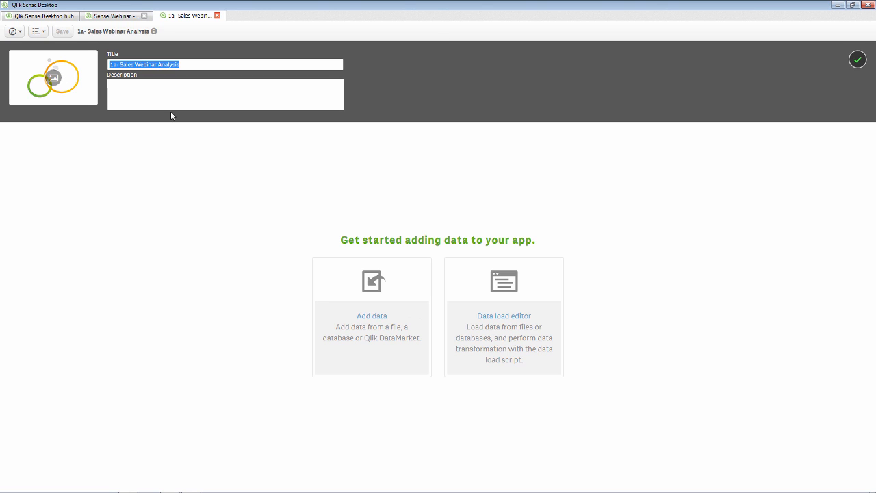
pyautogui.click(208, 155)
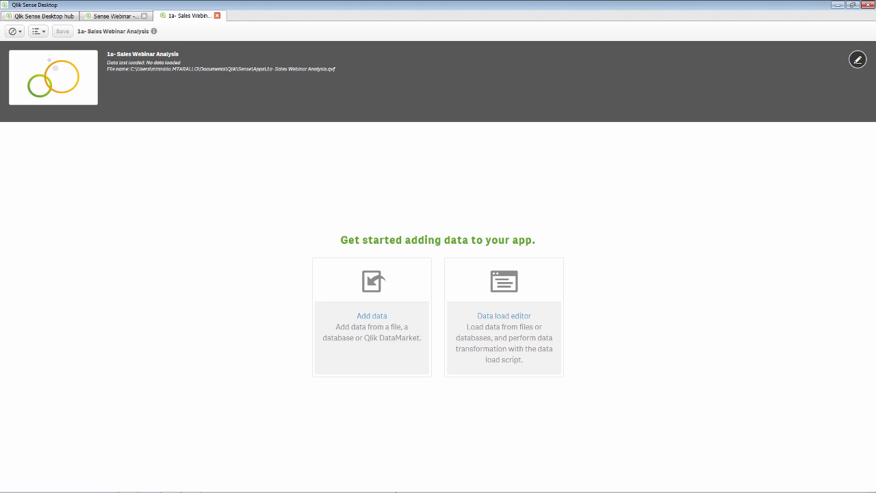
# - Drag smart_customer.xlsx from the smart folder onto the Qlik app to add its tables
pyautogui.click(395, 489)
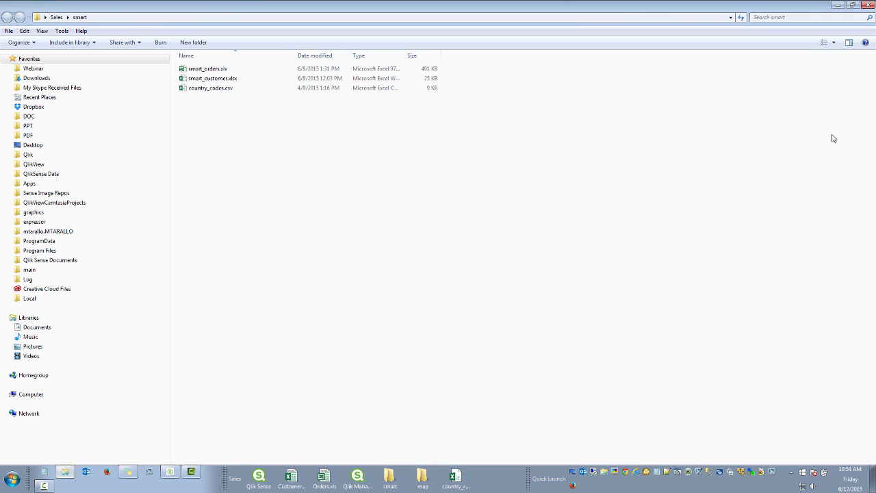
pyautogui.click(852, 5)
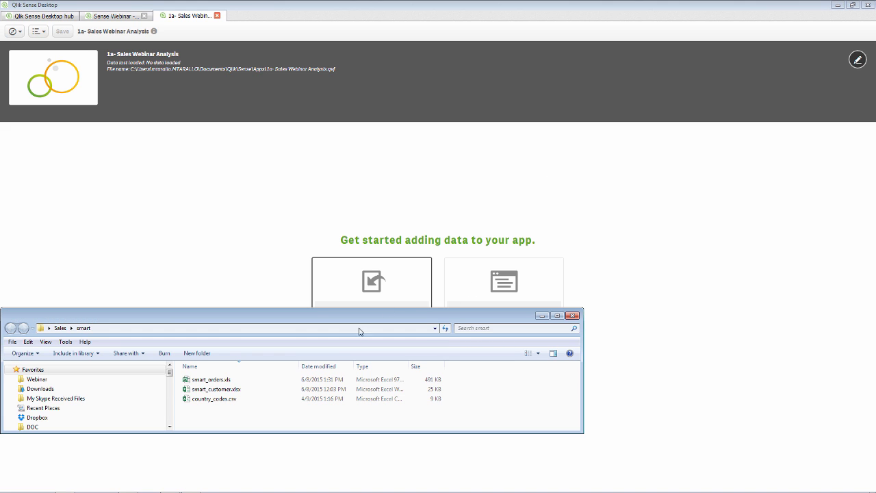
pyautogui.moveTo(217, 390); pyautogui.dragTo(201, 269)
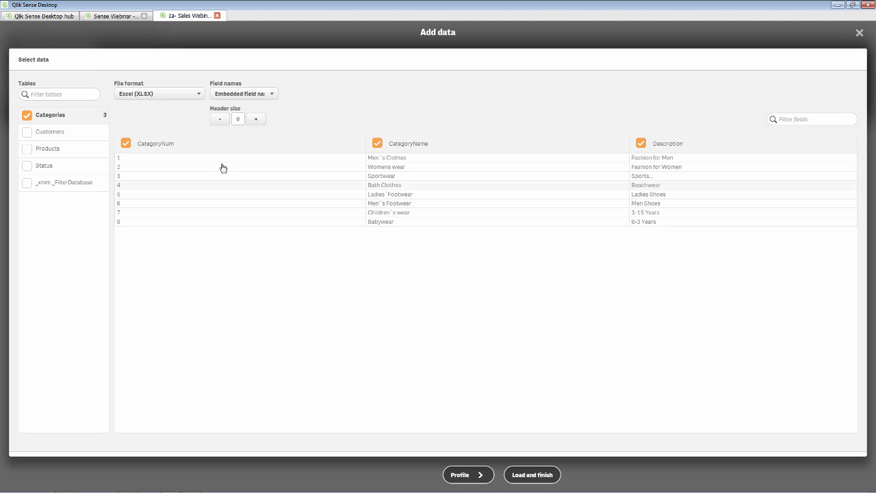
# - Select the Customers and Products tables alongside Categories and profile their associations
pyautogui.click(27, 132)
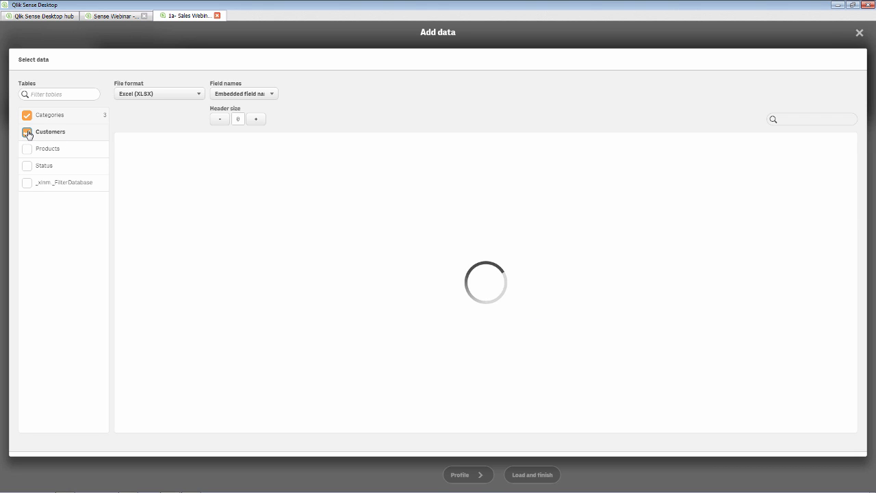
pyautogui.click(27, 149)
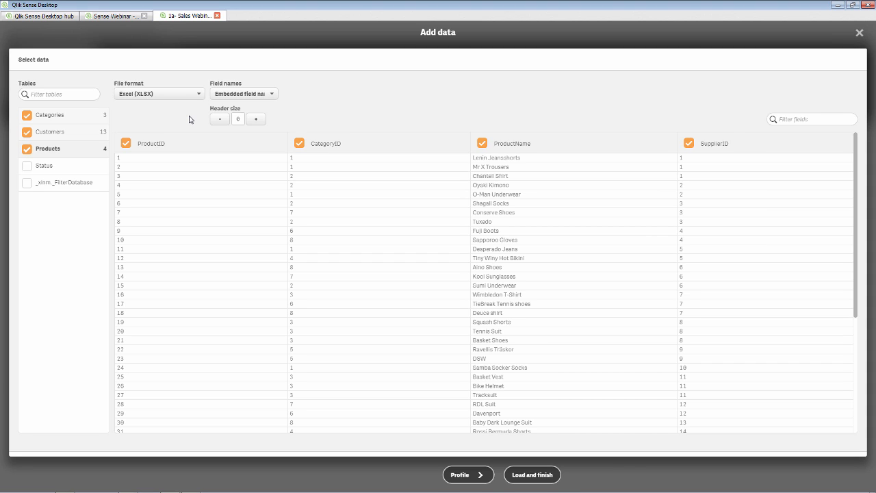
pyautogui.click(471, 479)
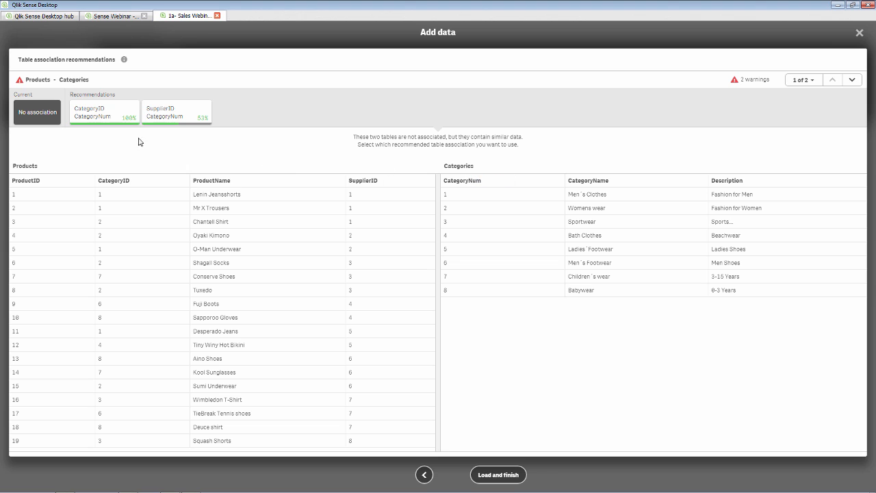
# - Associate Products with Categories through a shared CategoryNum field, then load the data
pyautogui.click(96, 113)
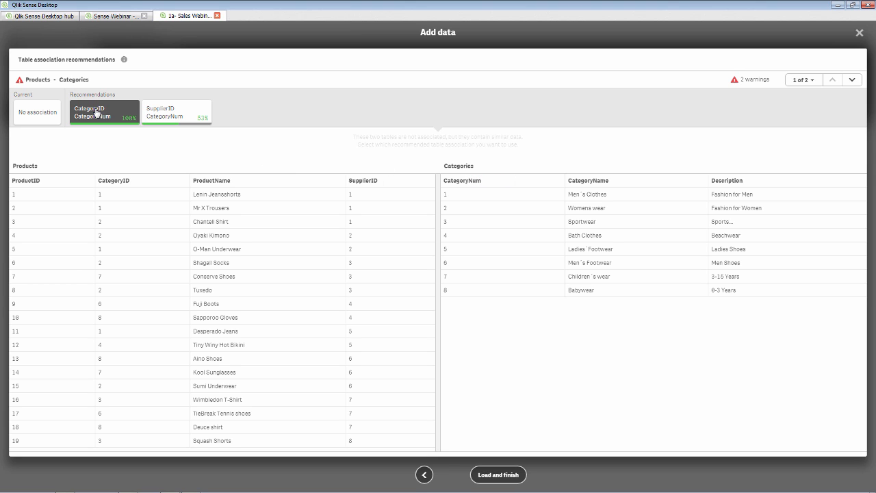
pyautogui.click(420, 150)
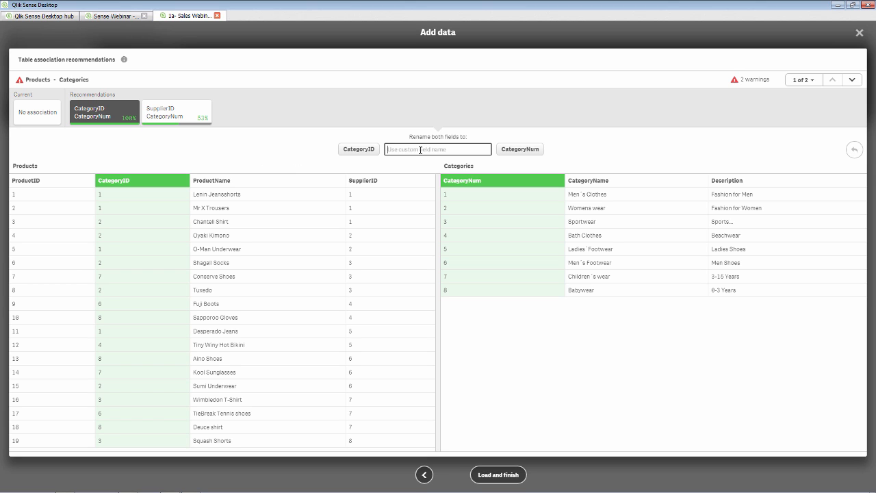
pyautogui.click(518, 152)
pyautogui.click(518, 152)
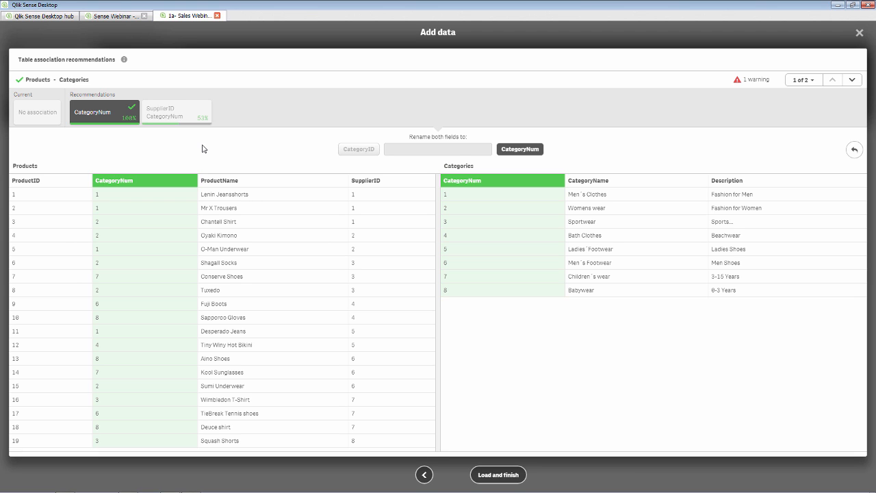
pyautogui.click(852, 81)
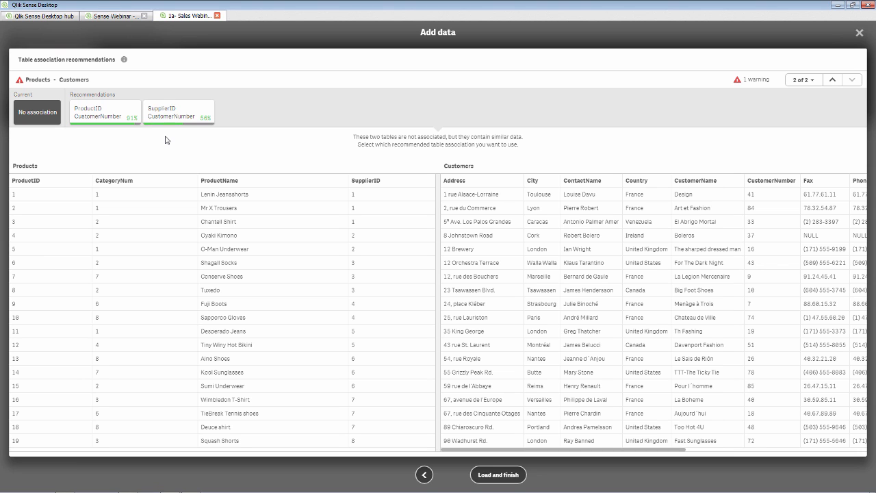
pyautogui.click(487, 477)
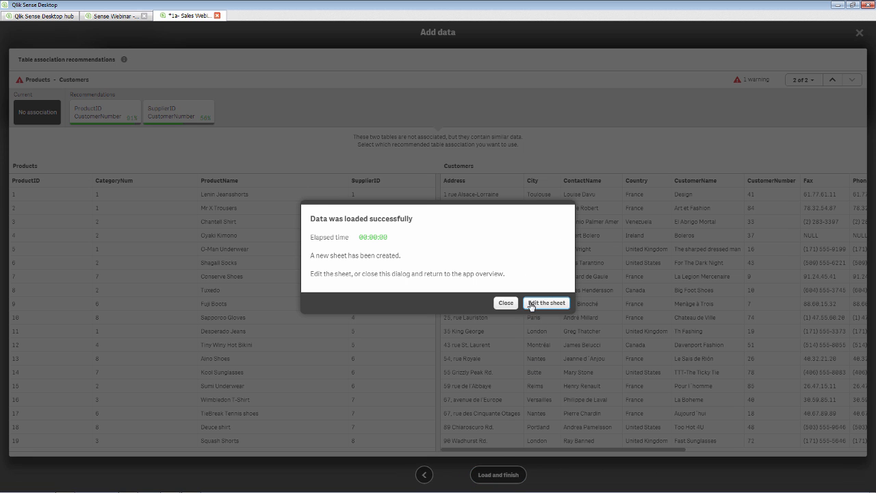
pyautogui.click(507, 303)
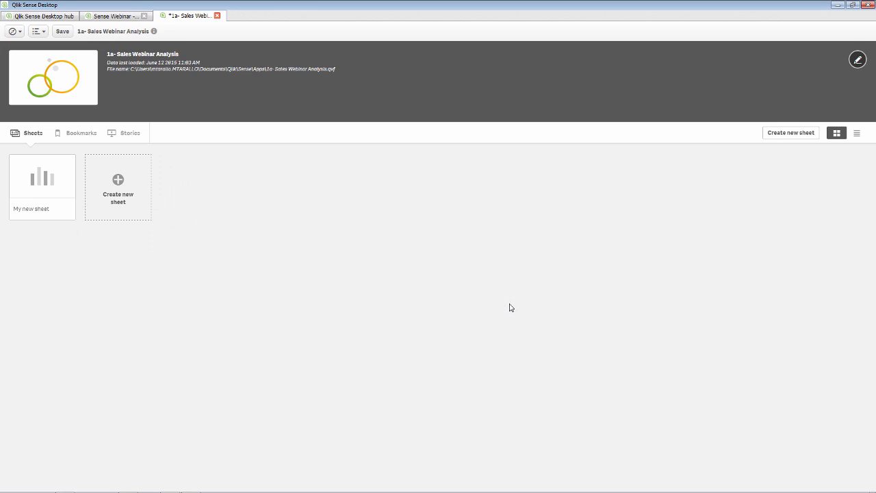
# - Open My new sheet in edit mode and browse the Fields, Master items and Charts panels
pyautogui.click(38, 195)
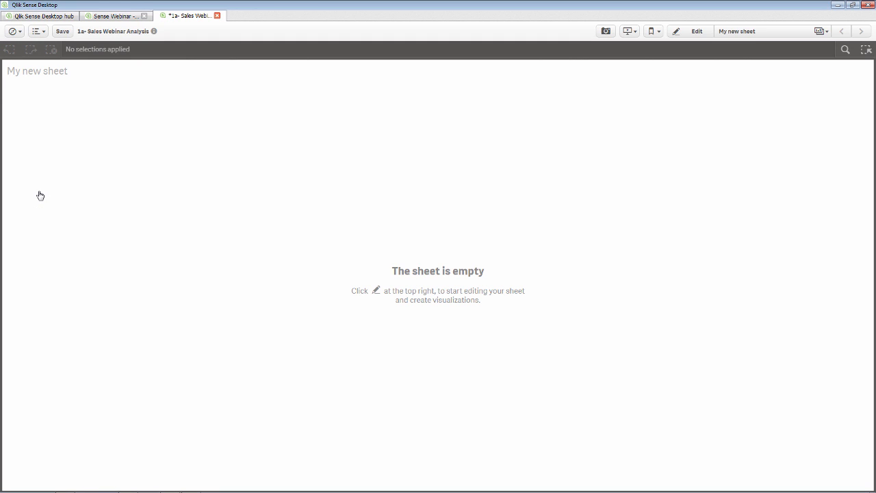
pyautogui.click(685, 35)
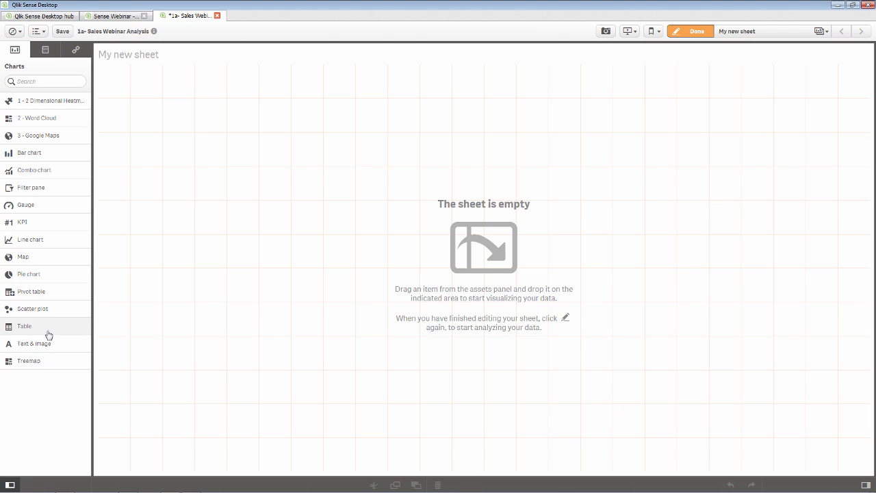
pyautogui.click(45, 50)
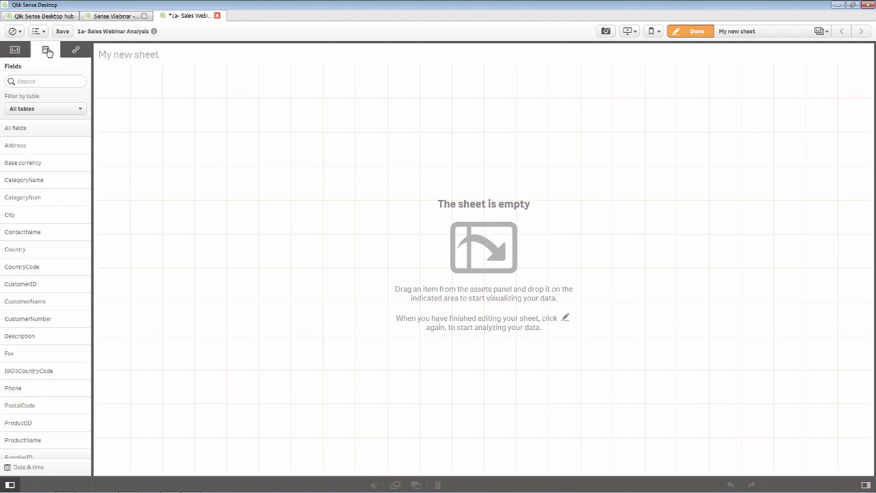
pyautogui.click(74, 50)
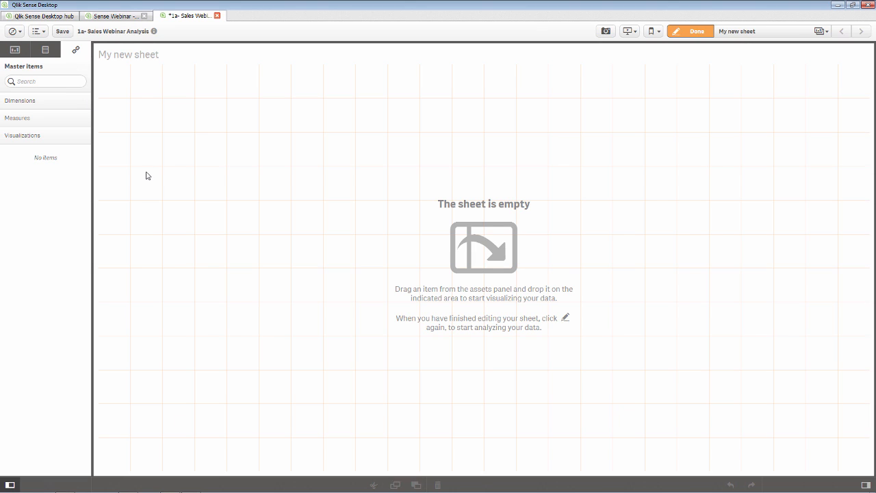
pyautogui.click(14, 50)
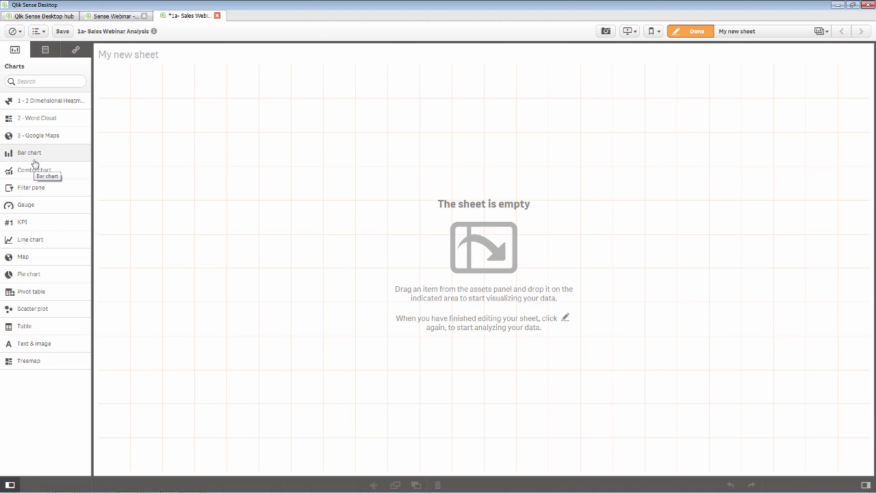
# - Add a bar chart using CategoryName as its dimension, leaving the measure unset
pyautogui.moveTo(58, 158); pyautogui.dragTo(291, 158)
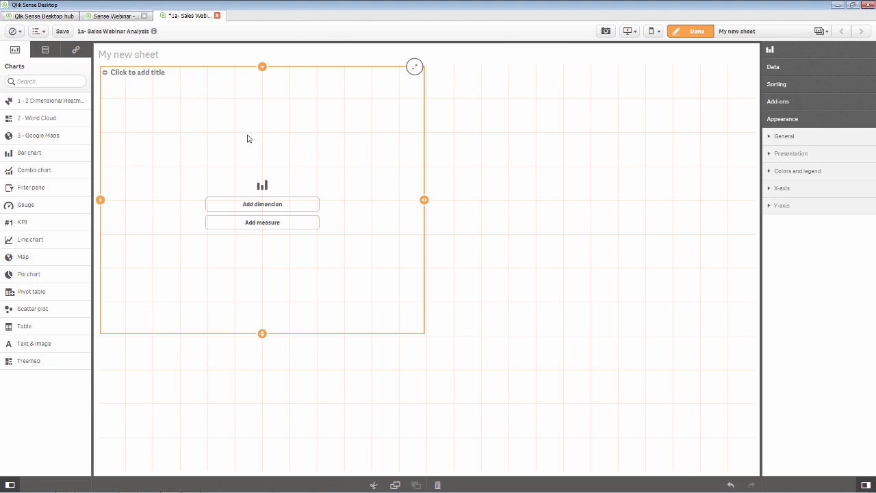
pyautogui.click(277, 203)
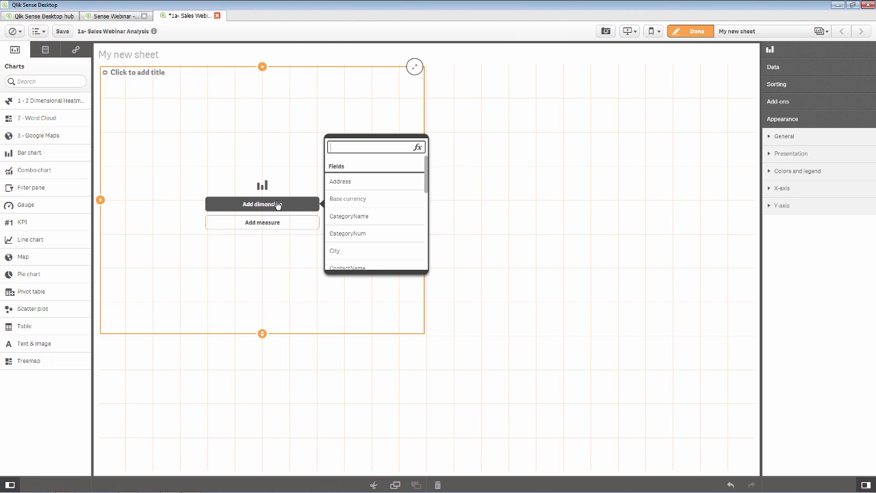
pyautogui.click(378, 225)
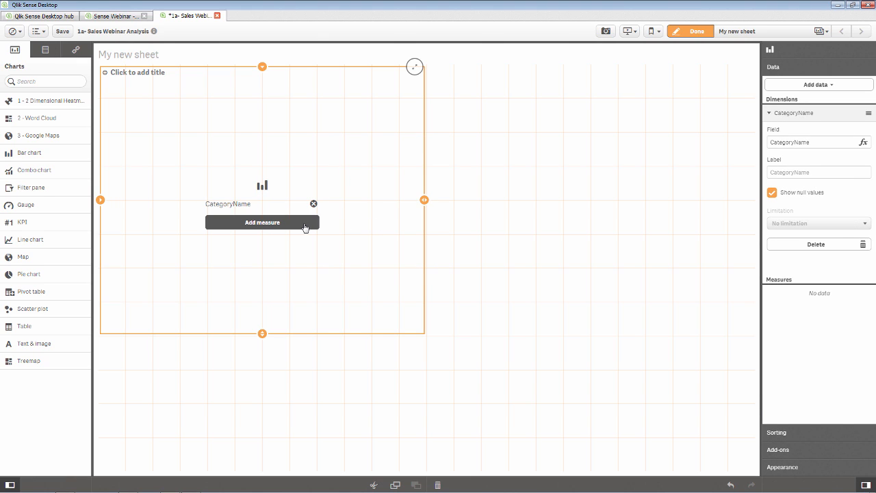
pyautogui.click(304, 222)
pyautogui.write('Sal')
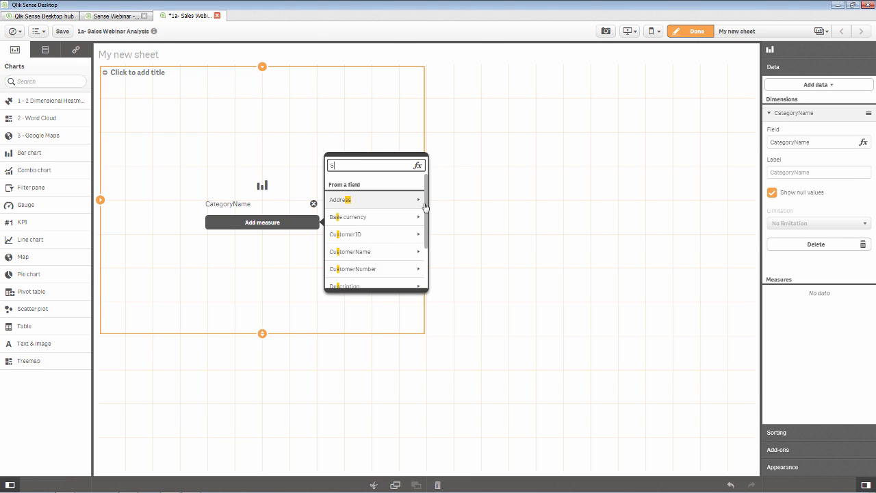
pyautogui.press('BackSpace')
pyautogui.press('BackSpace')
pyautogui.press('BackSpace')
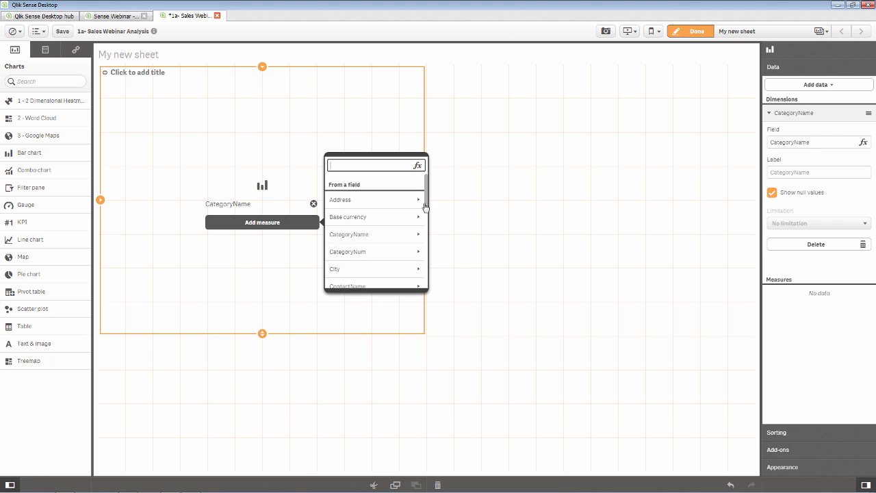
pyautogui.click(454, 209)
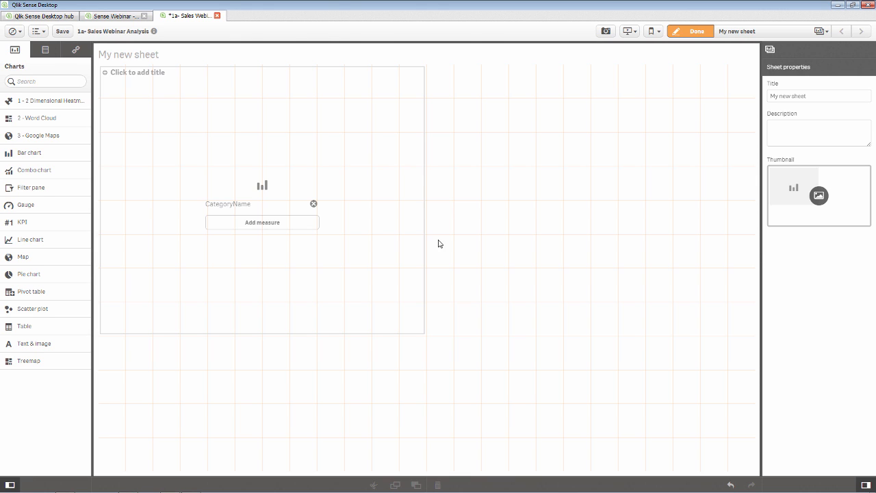
# - Drag smart_orders.xls from the smart folder into the app and profile the Orders$ associations
pyautogui.moveTo(325, 487)
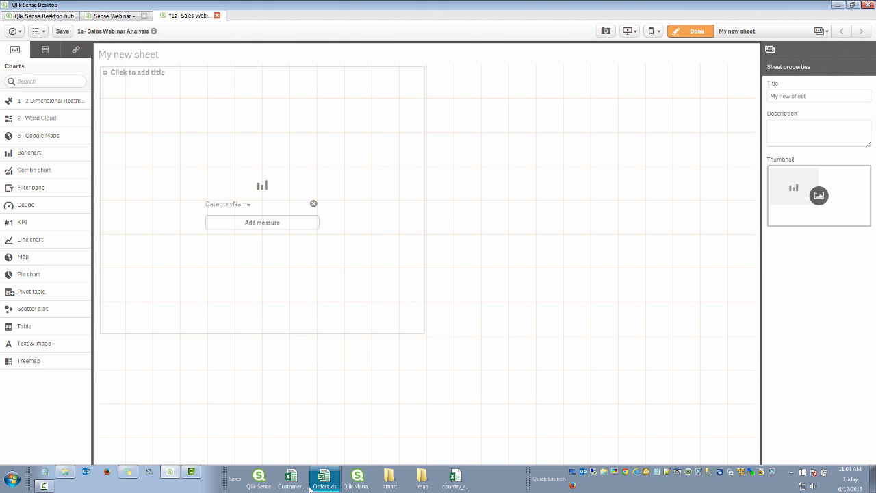
pyautogui.click(65, 472)
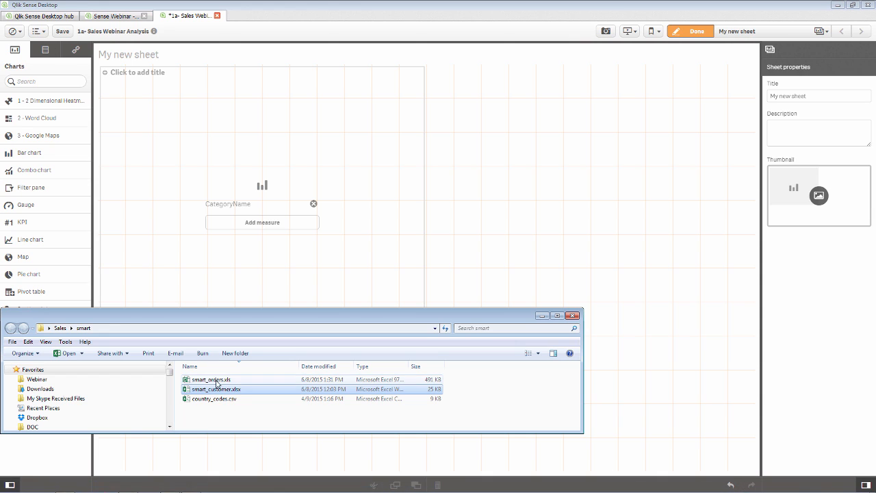
pyautogui.moveTo(210, 379); pyautogui.dragTo(513, 262)
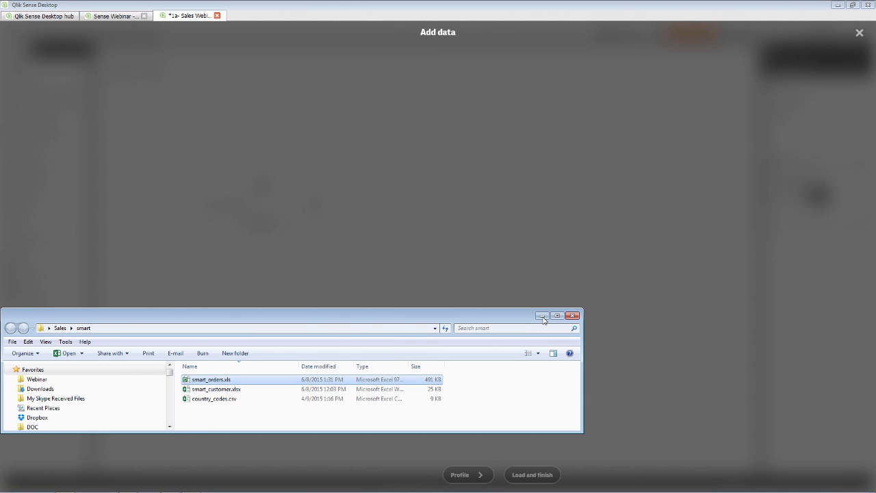
pyautogui.click(543, 317)
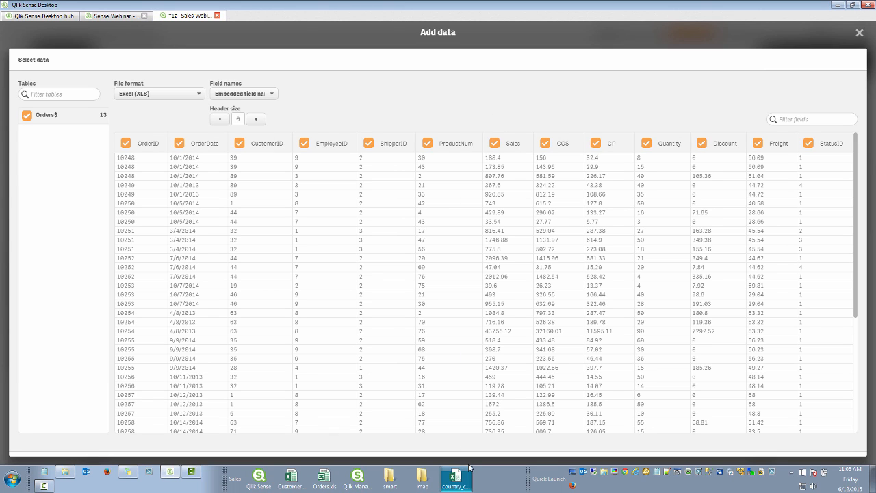
pyautogui.click(471, 475)
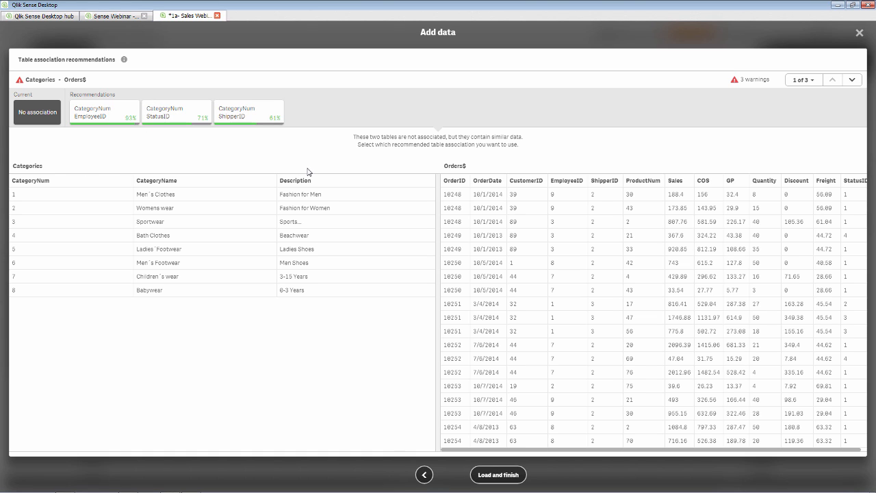
# - Link Customers and Orders$ through a shared CustomerNumber field
pyautogui.click(852, 80)
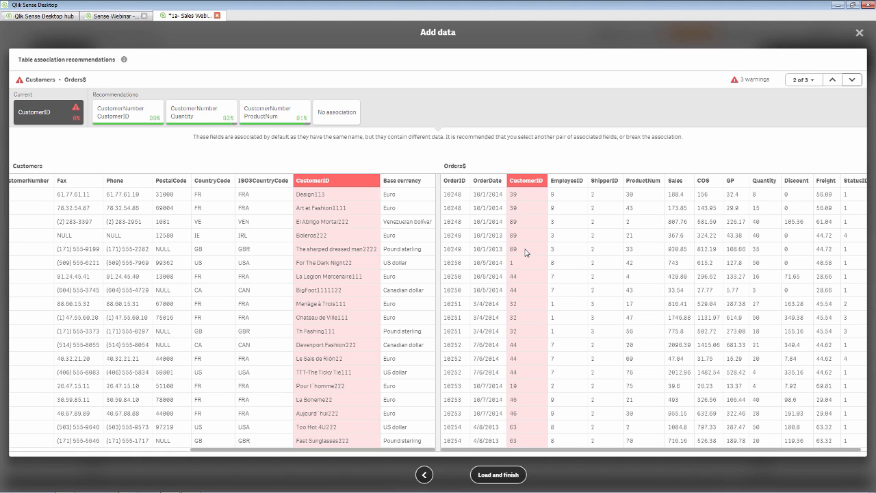
pyautogui.click(132, 121)
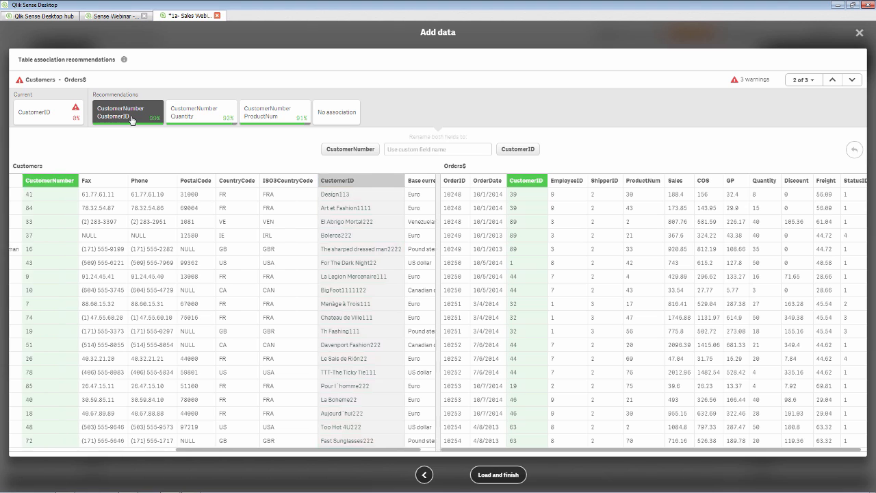
pyautogui.click(343, 149)
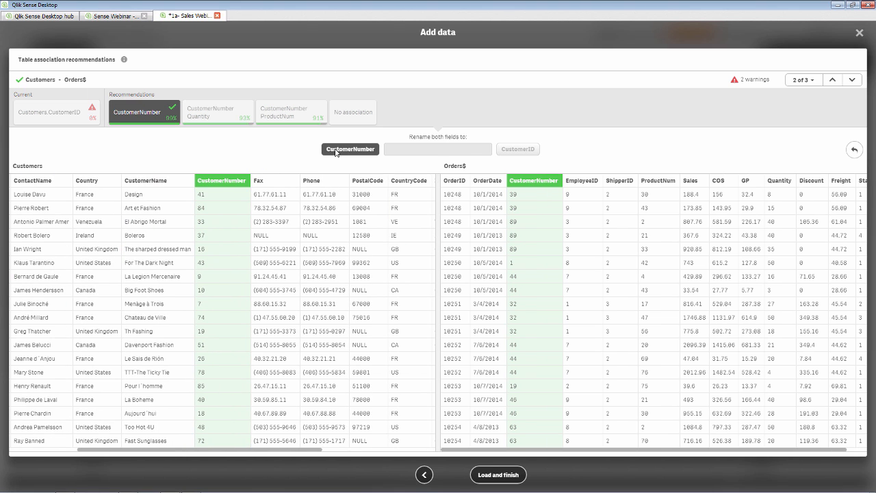
# - Link Products and Orders$ through a shared ProductID field and load the data
pyautogui.click(852, 79)
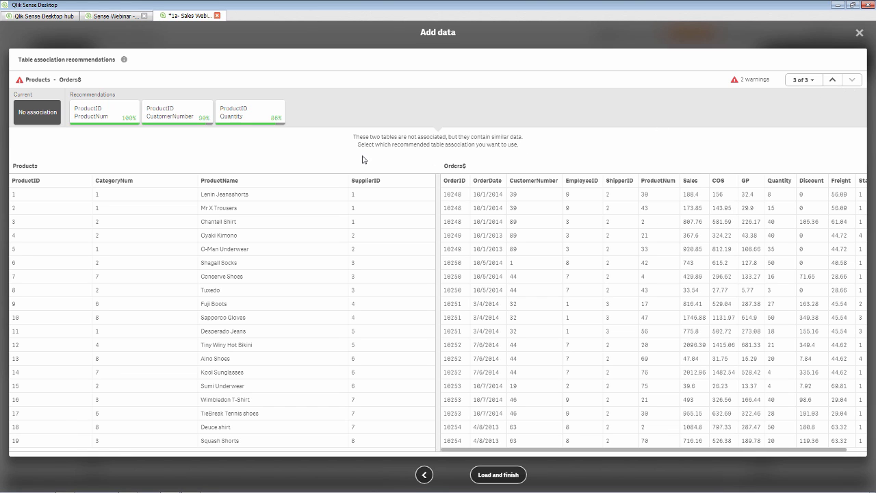
pyautogui.click(105, 120)
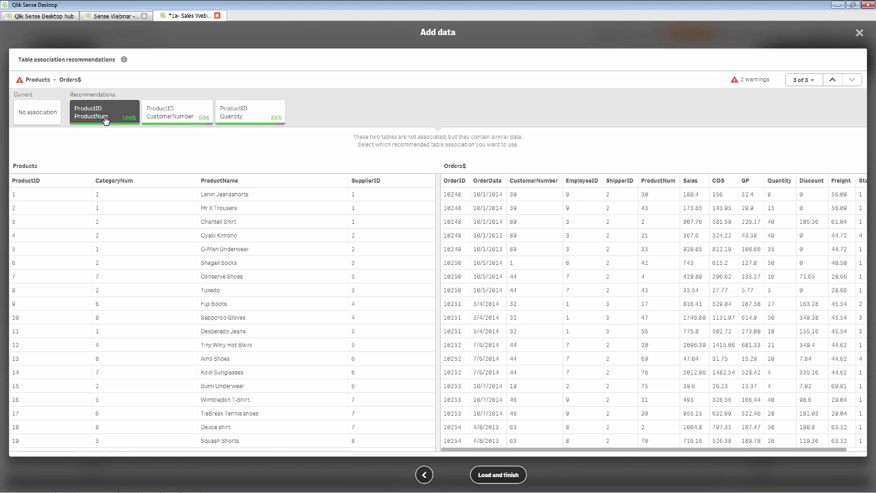
pyautogui.click(359, 153)
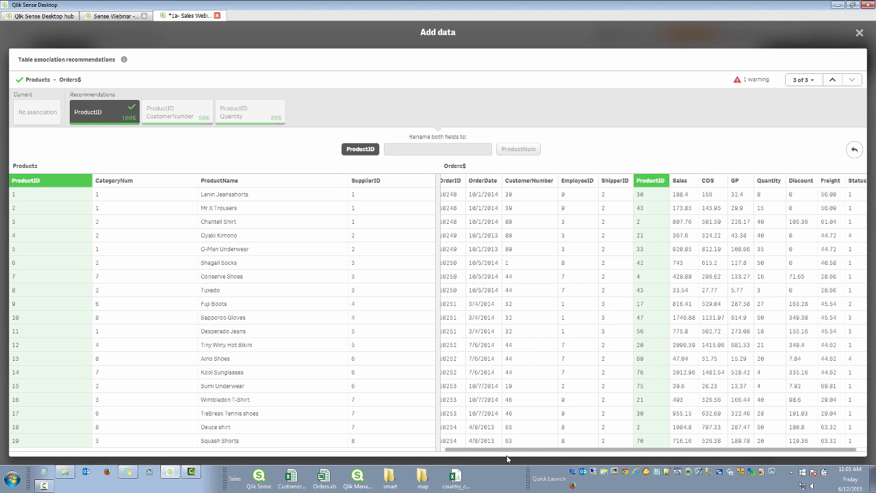
pyautogui.click(506, 477)
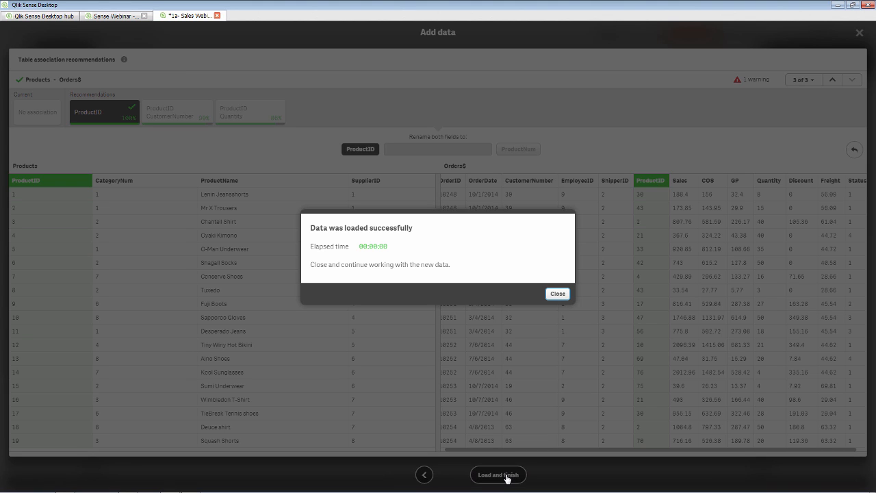
# - Dismiss the 'Data was loaded successfully' dialog to return to My new sheet
pyautogui.click(558, 294)
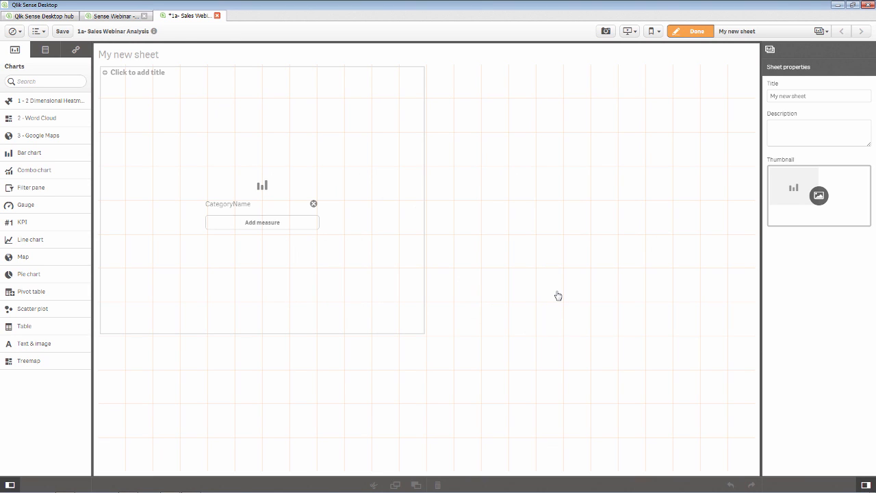
# - Add Sum(Sales) as the bar chart's measure
pyautogui.click(309, 229)
pyautogui.write('sa')
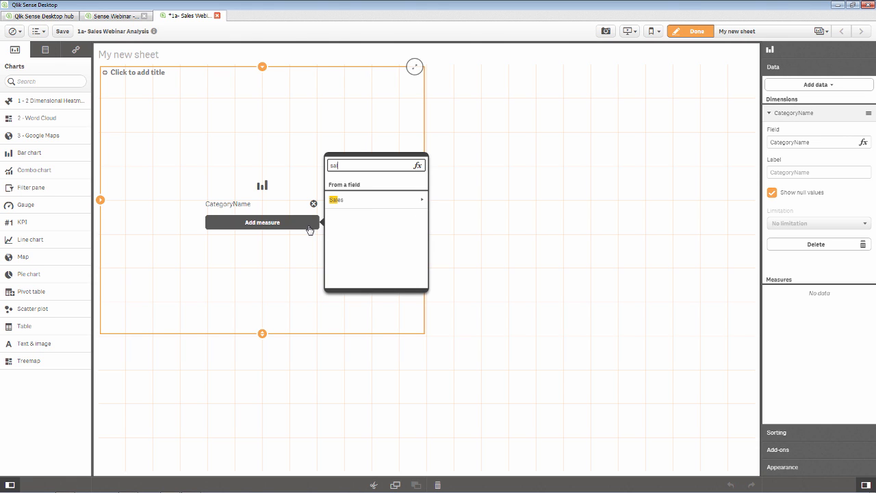
pyautogui.click(398, 204)
pyautogui.click(371, 202)
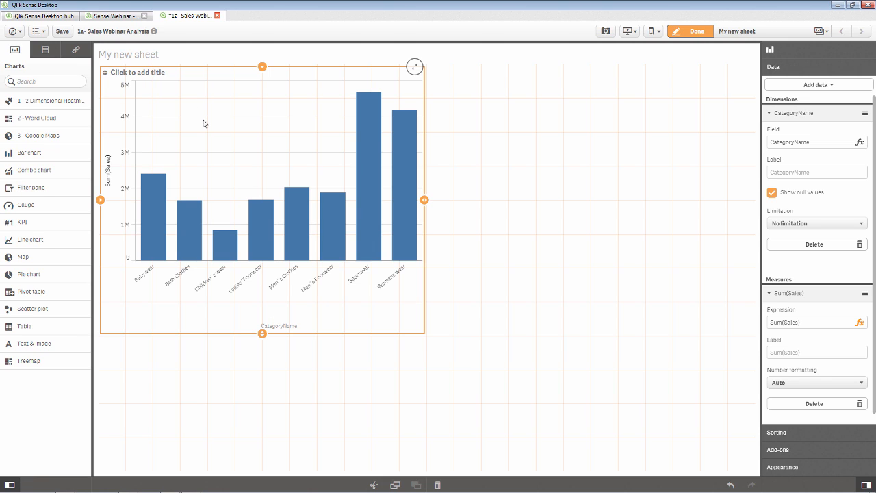
# - Title the chart 'Sales by category' and reselect it for editing
pyautogui.click(152, 76)
pyautogui.write('Sales by category')
pyautogui.click(470, 177)
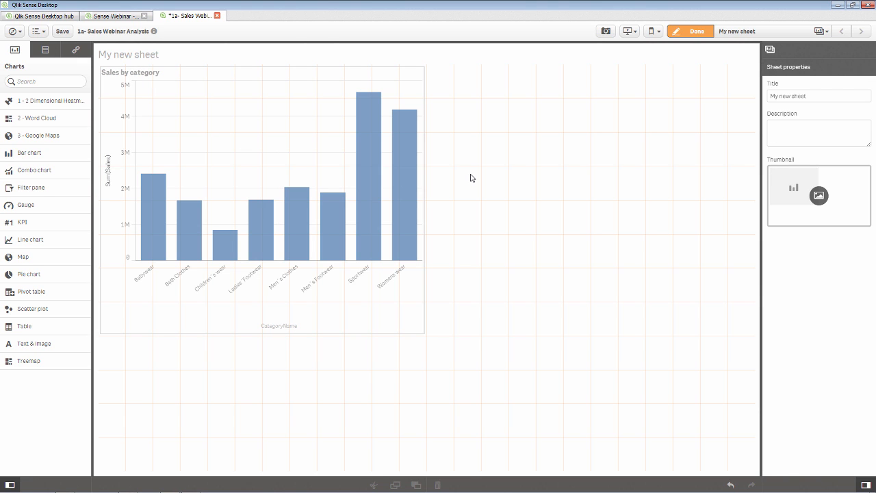
pyautogui.click(326, 186)
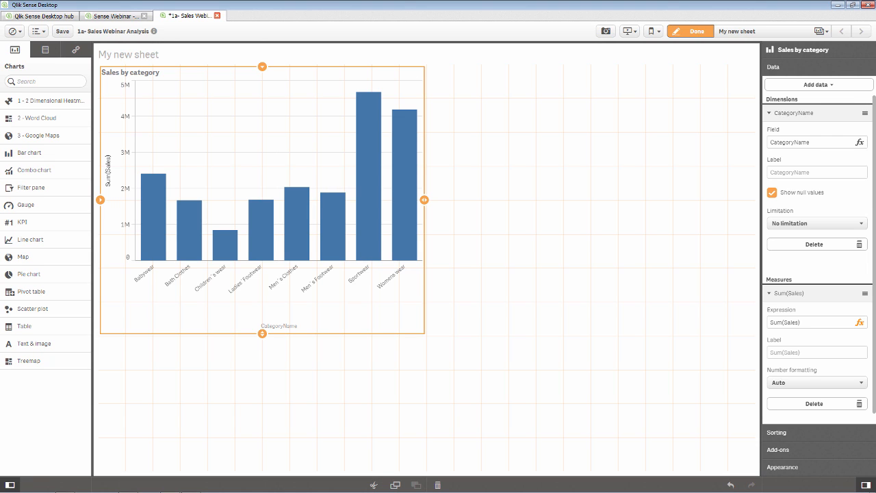
# - Label the CategoryName dimension 'Category'
pyautogui.click(769, 114)
pyautogui.click(768, 113)
pyautogui.click(782, 433)
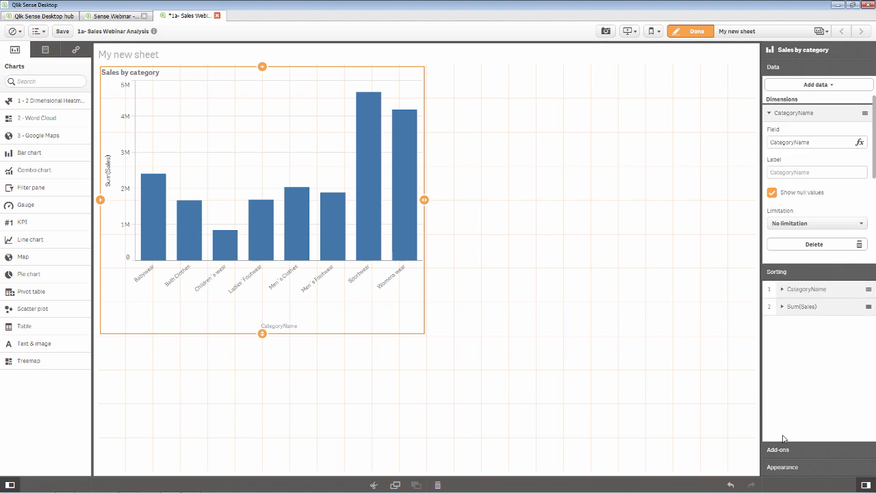
pyautogui.click(779, 71)
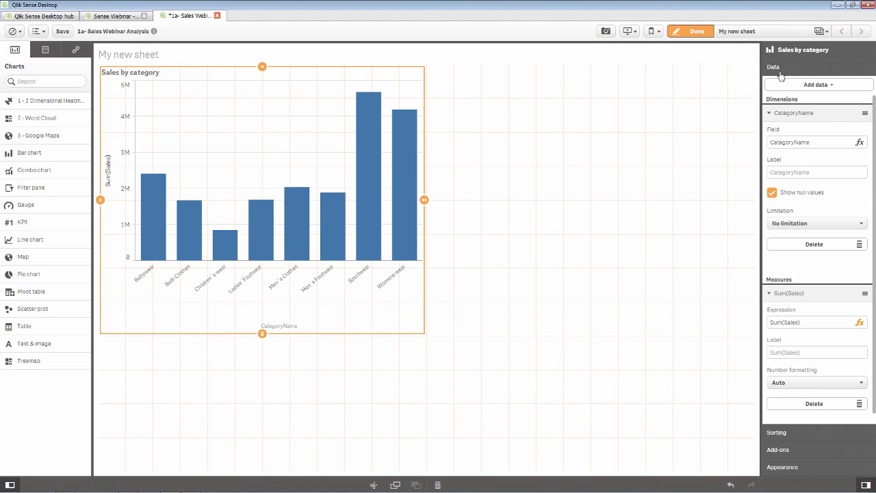
pyautogui.click(788, 172)
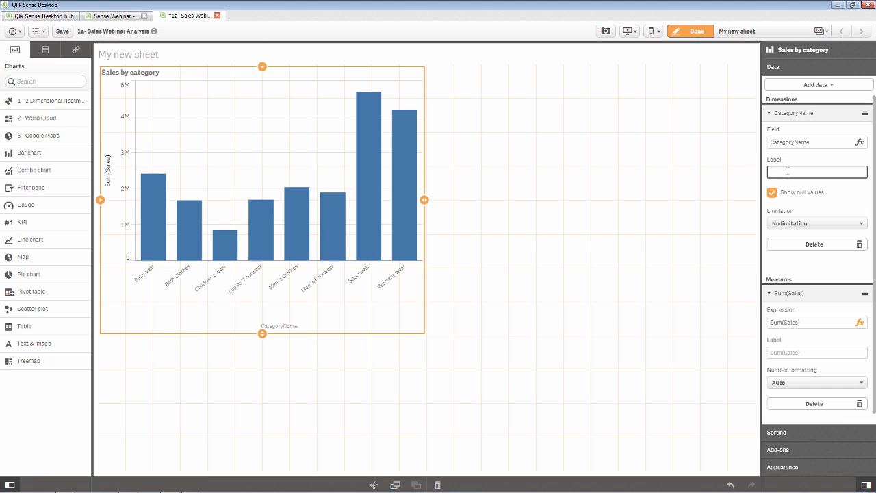
pyautogui.write('Category')
# - Limit the dimension to a fixed number of 3 categories and hide the Others bar
pyautogui.click(785, 223)
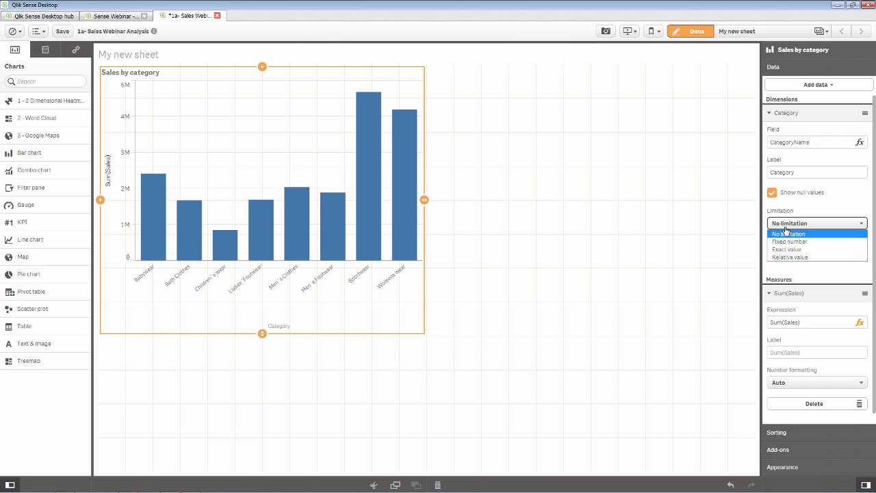
pyautogui.click(788, 242)
pyautogui.click(772, 264)
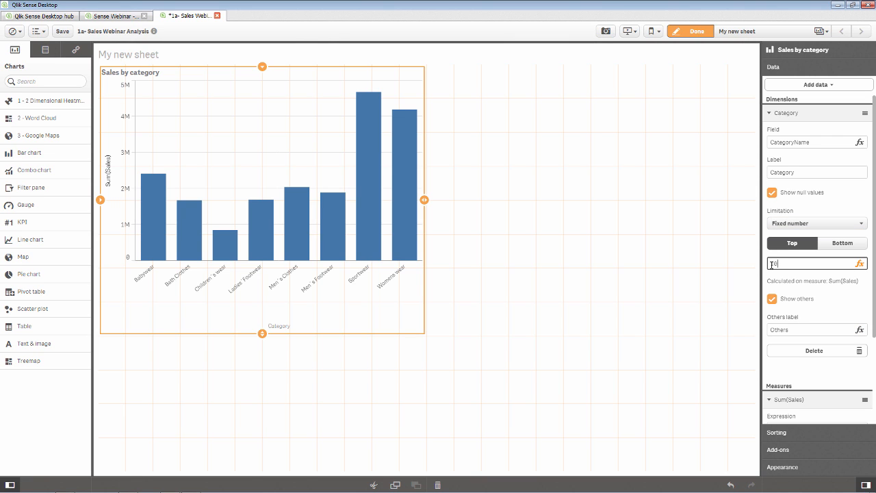
pyautogui.moveTo(772, 265); pyautogui.dragTo(739, 270)
pyautogui.write('3')
pyautogui.press('Return')
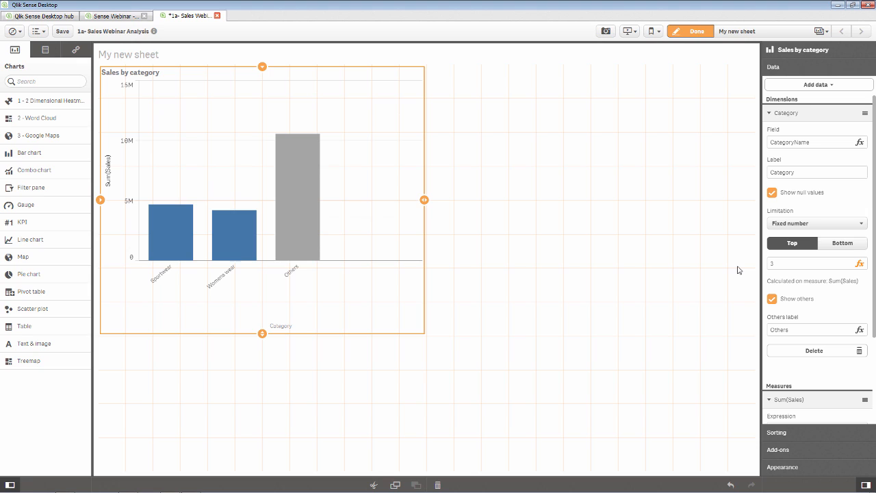
pyautogui.click(772, 301)
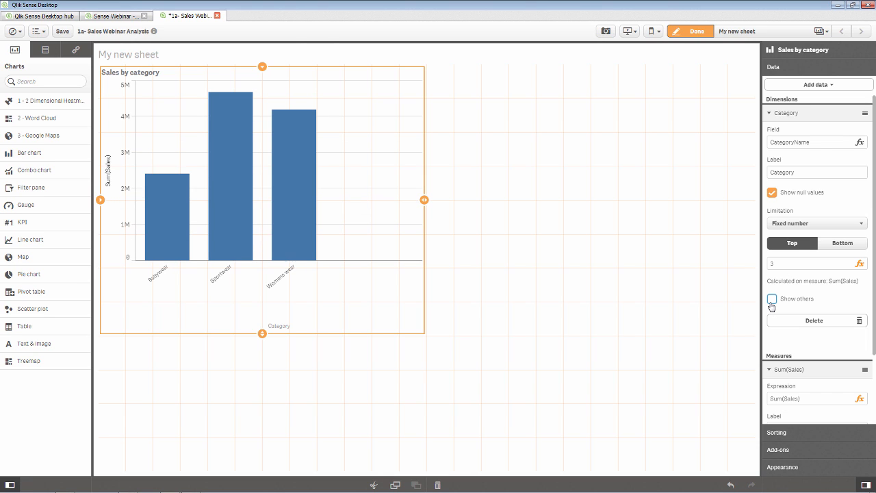
# - Try an Exact value limitation, then set No limitation so all categories show
pyautogui.click(798, 225)
pyautogui.click(796, 249)
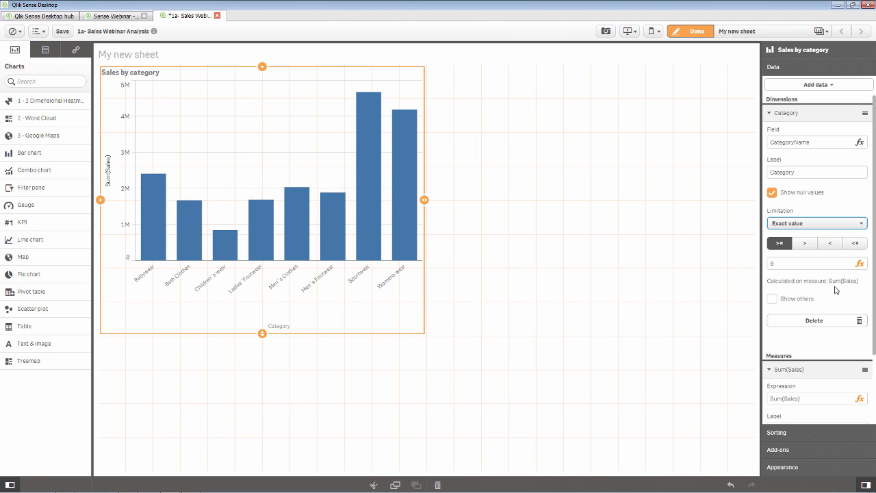
pyautogui.click(791, 224)
pyautogui.click(791, 234)
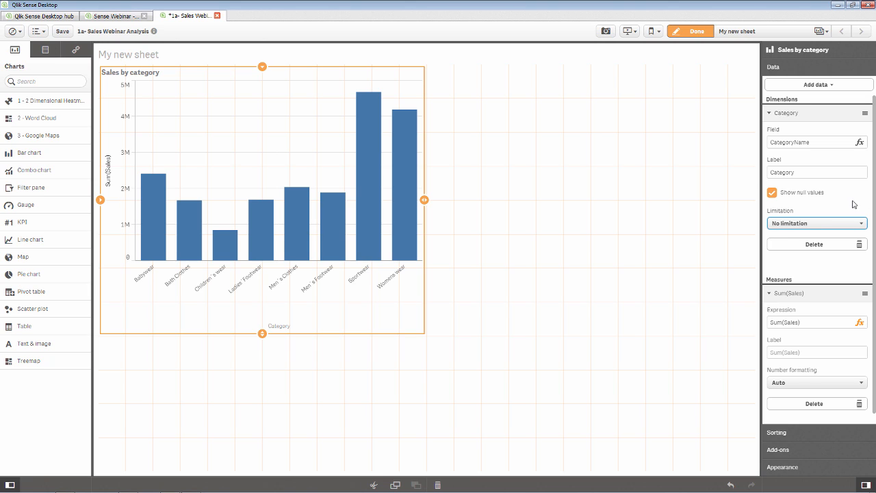
pyautogui.click(781, 117)
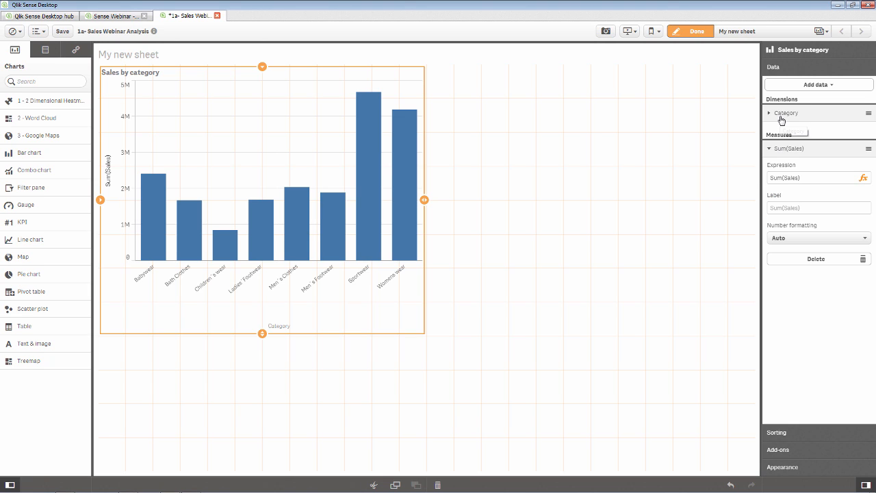
# - Format the Sum(Sales) measure values as money
pyautogui.click(801, 206)
pyautogui.click(798, 238)
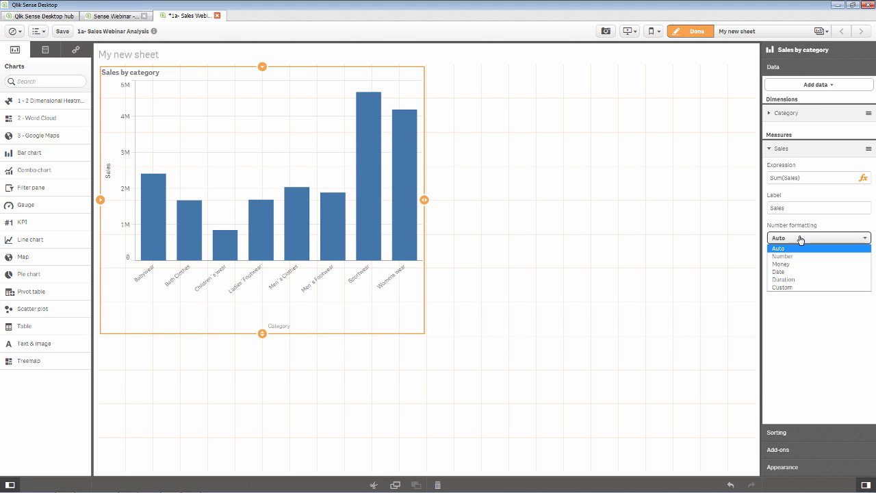
pyautogui.click(795, 263)
pyautogui.click(777, 148)
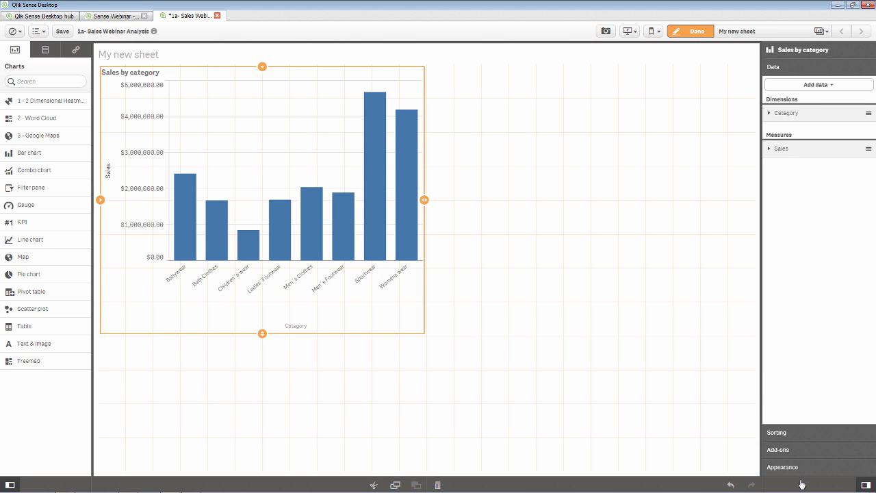
# - Switch Sales sorting to Custom with ascending order
pyautogui.click(791, 432)
pyautogui.moveTo(797, 119)
pyautogui.mouseDown()
pyautogui.moveTo(796, 102)
pyautogui.moveTo(796, 119)
pyautogui.mouseUp()
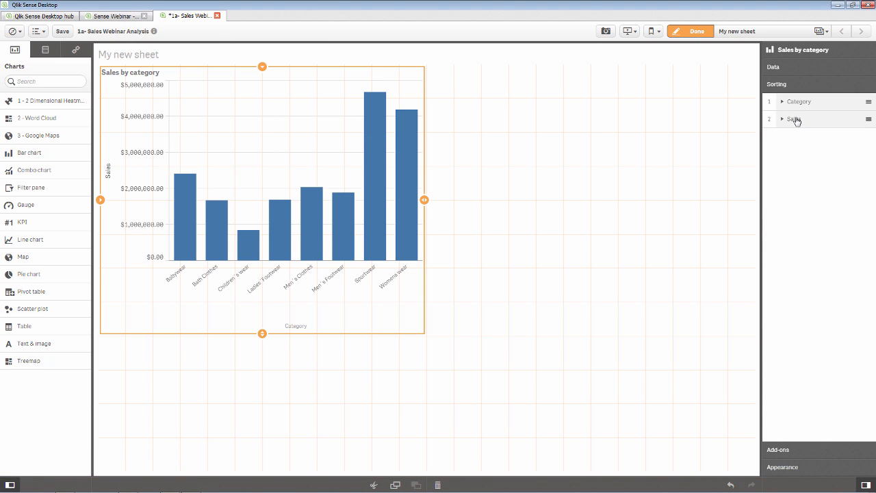
pyautogui.click(794, 119)
pyautogui.click(857, 141)
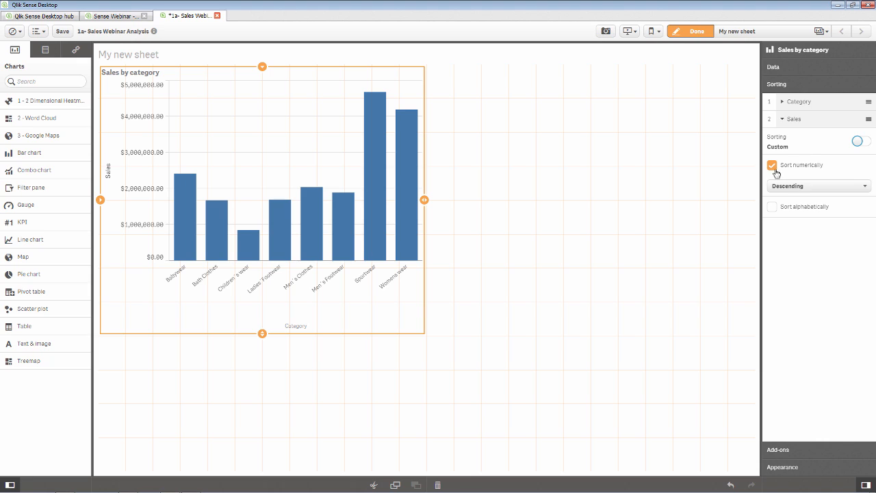
pyautogui.click(794, 185)
pyautogui.click(787, 196)
# - Try Sales-first descending sorting, then put Category back ahead of Sales
pyautogui.moveTo(794, 121); pyautogui.dragTo(793, 102)
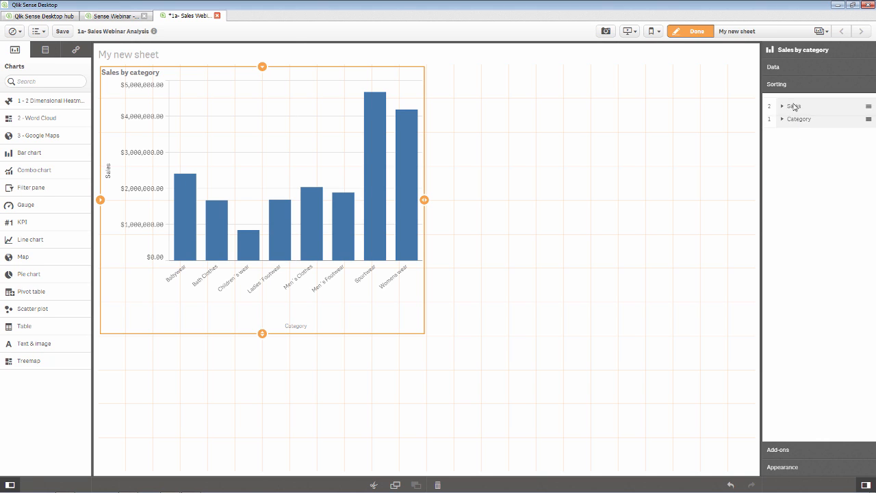
pyautogui.click(794, 101)
pyautogui.click(796, 168)
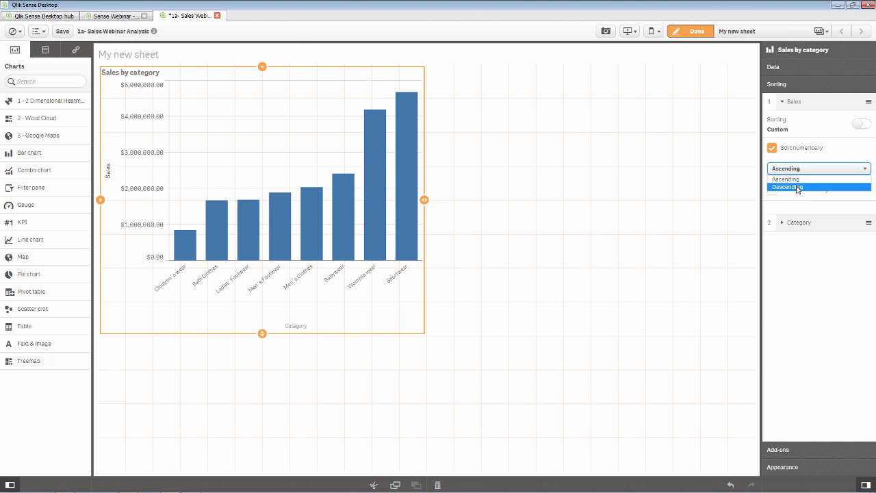
pyautogui.click(787, 187)
pyautogui.moveTo(793, 102); pyautogui.dragTo(796, 130)
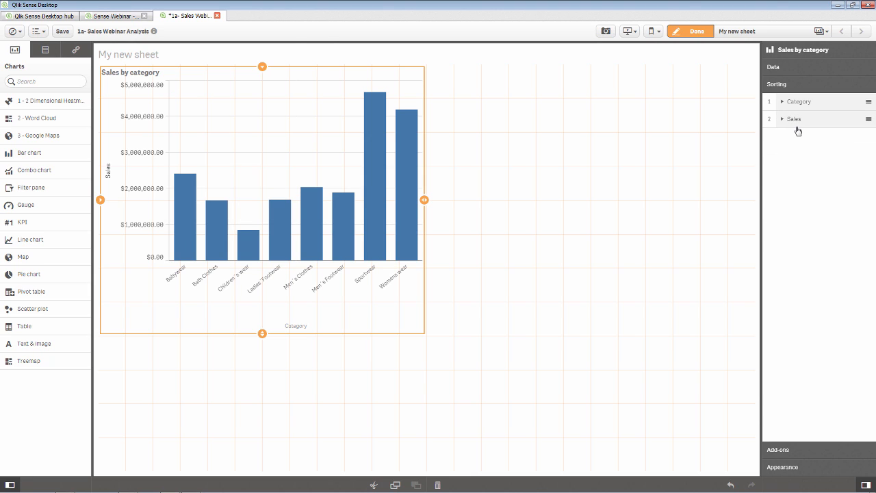
pyautogui.click(795, 453)
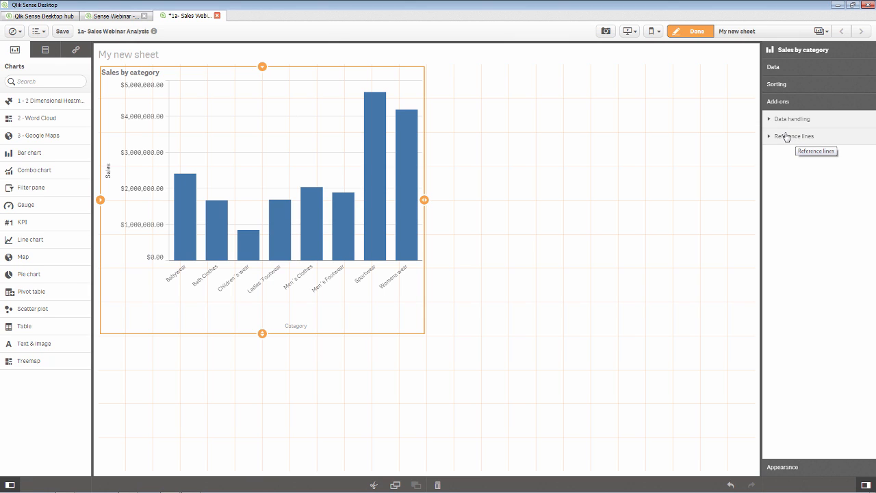
# - Add a green reference line labelled 'Goal' at 4000000
pyautogui.click(787, 136)
pyautogui.click(790, 155)
pyautogui.click(795, 222)
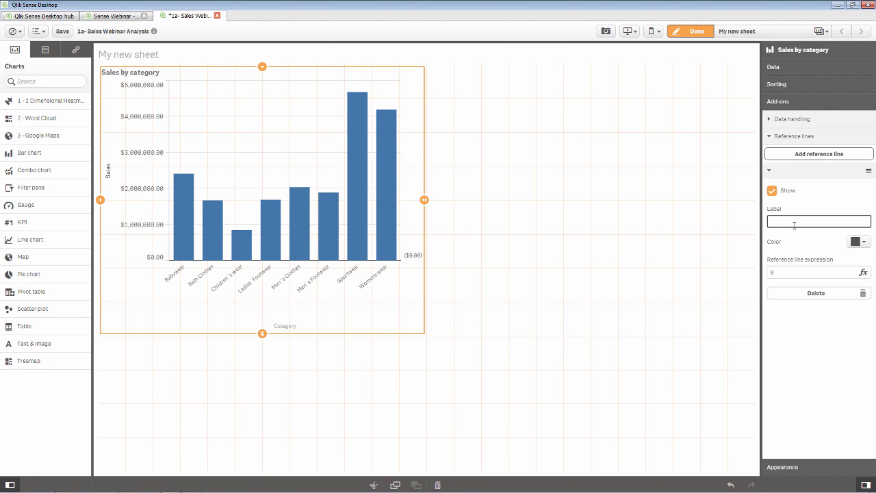
pyautogui.write('Goal')
pyautogui.click(855, 242)
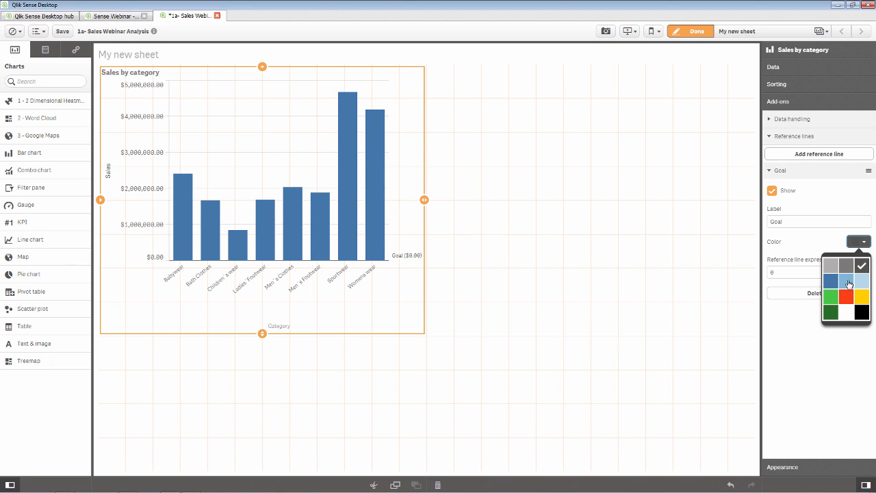
pyautogui.click(838, 301)
pyautogui.click(802, 273)
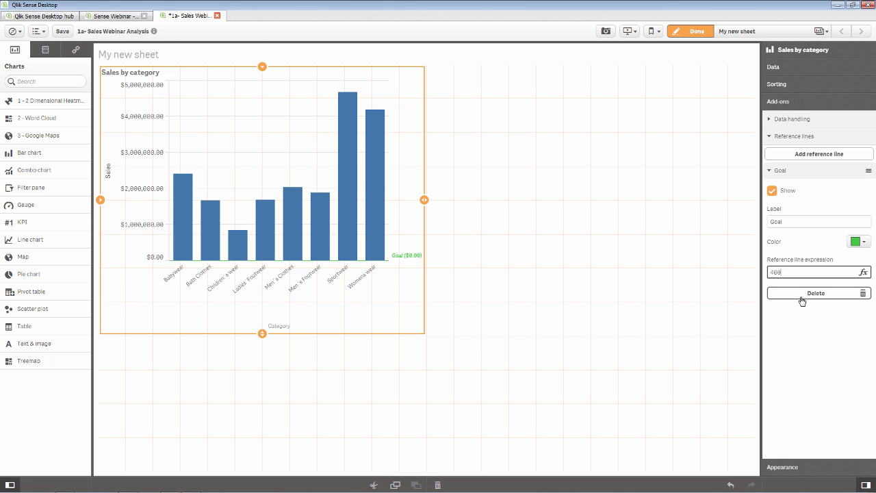
pyautogui.press('Return')
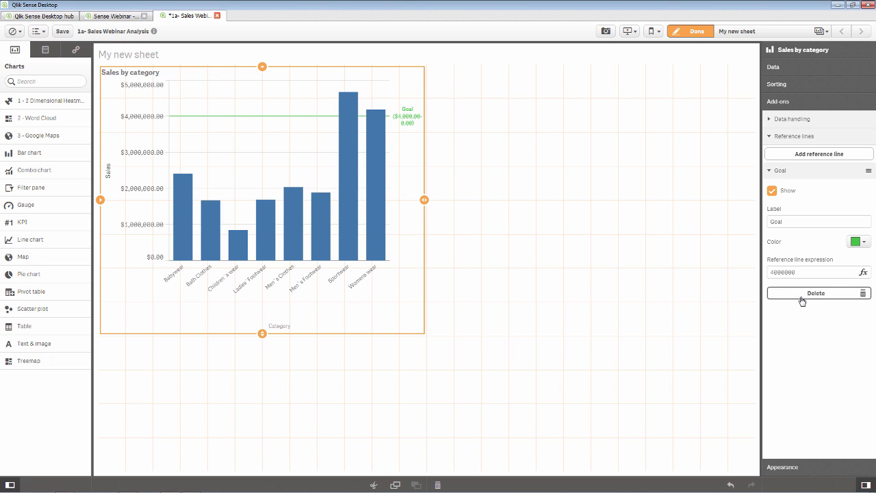
# - Set the chart subtitle to 'Darker color shows higher number products sold'
pyautogui.click(792, 467)
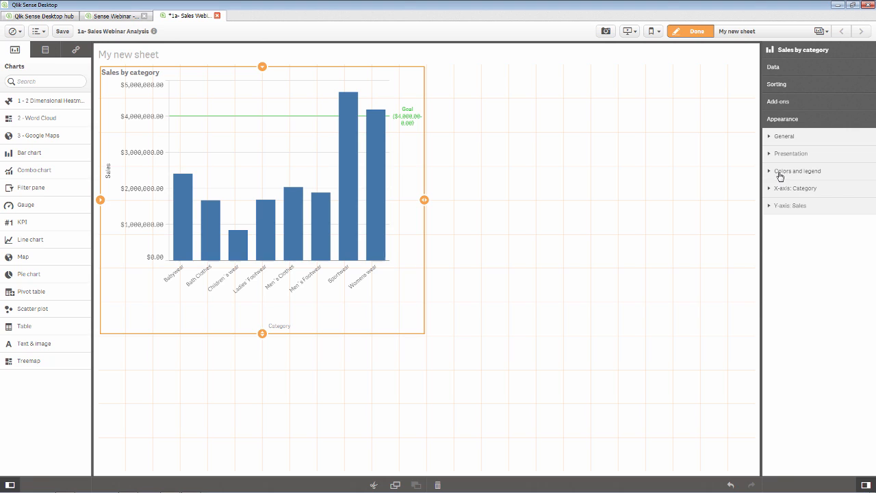
pyautogui.click(778, 137)
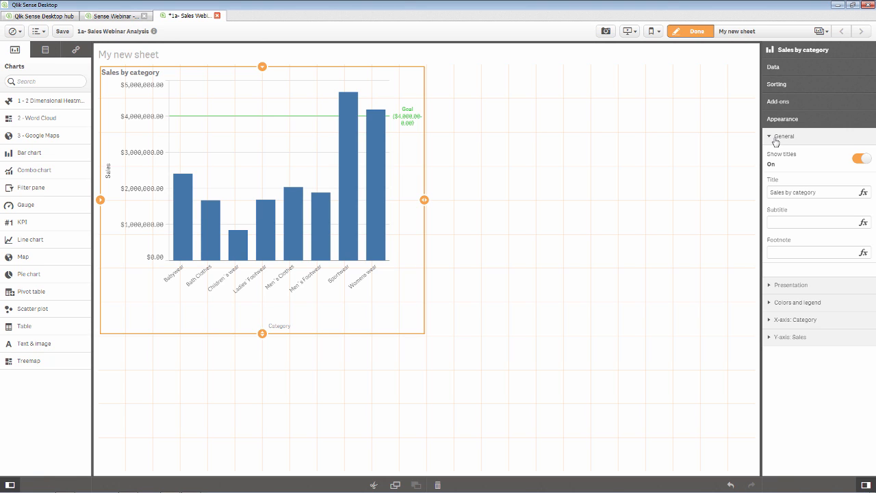
pyautogui.click(778, 224)
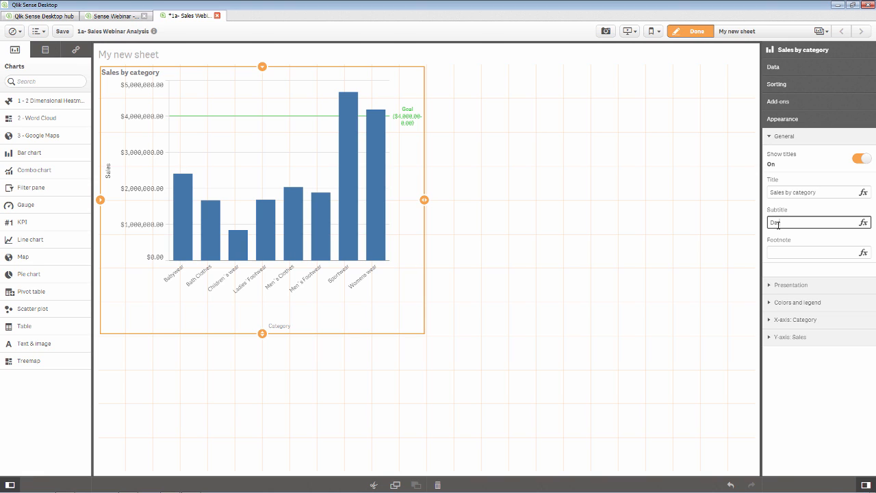
pyautogui.write('Darker color')
pyautogui.write('shows higher number products sold')
pyautogui.press('Return')
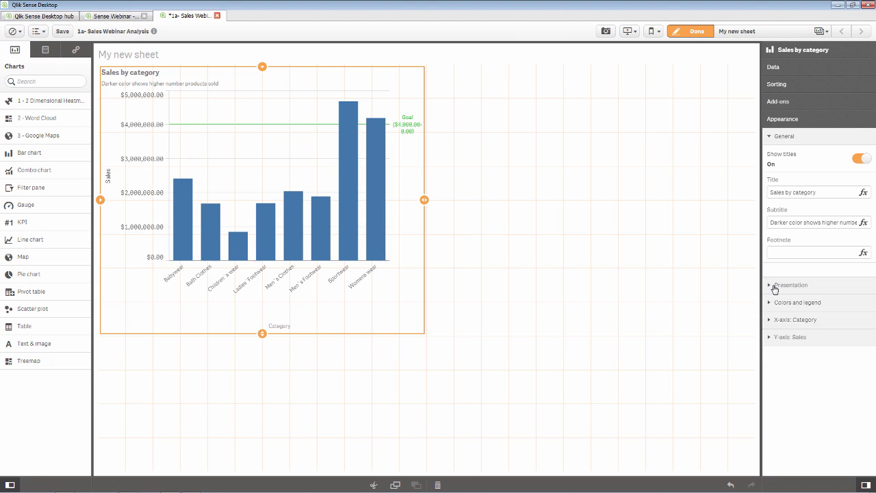
# - Make the bars horizontal and turn on value labels
pyautogui.click(775, 285)
pyautogui.click(854, 327)
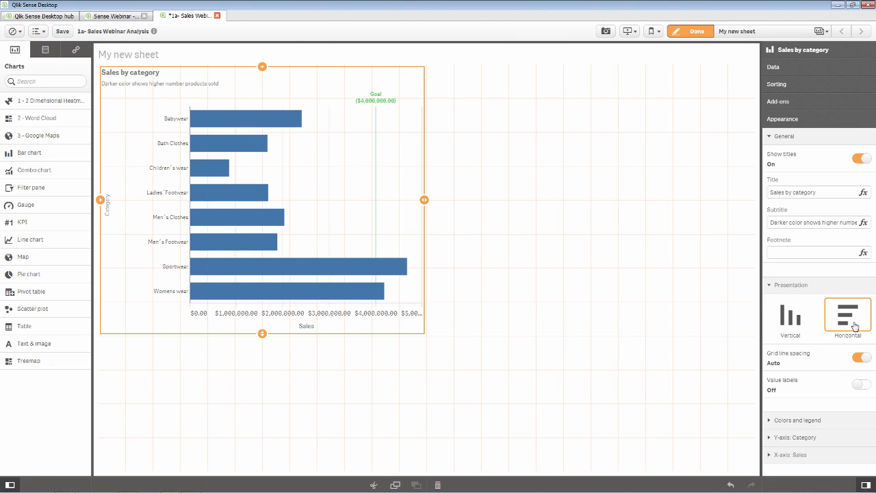
pyautogui.click(855, 388)
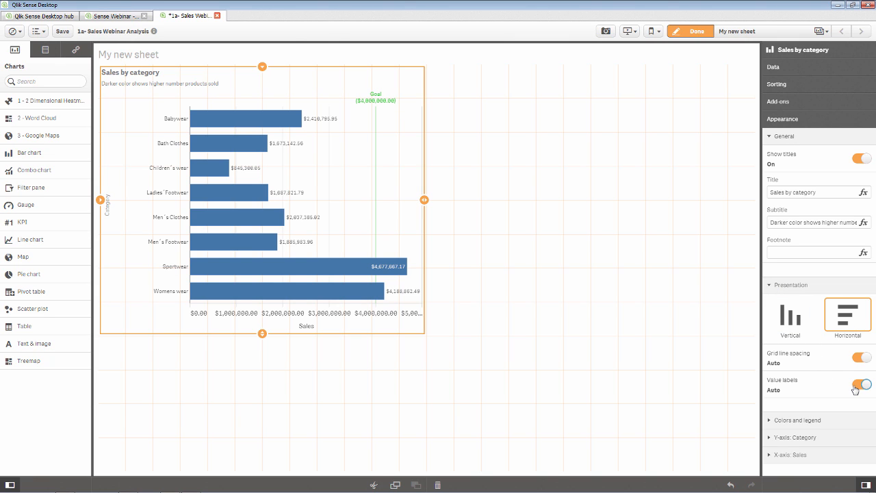
pyautogui.click(774, 286)
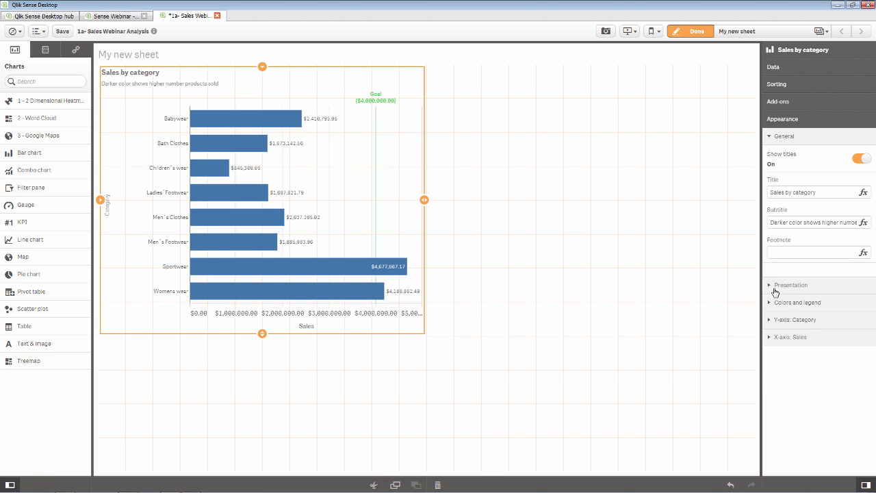
# - Switch to custom colours, trying by dimension and measure, then colour by expression red()
pyautogui.click(775, 306)
pyautogui.click(858, 326)
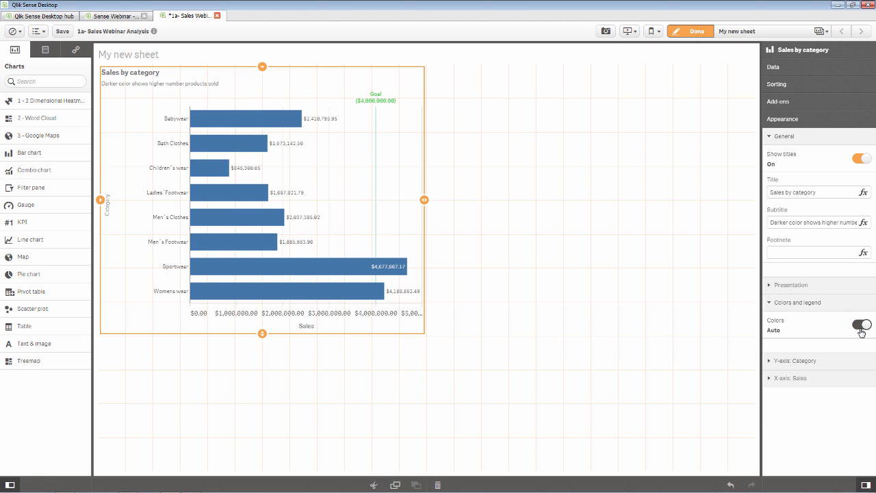
pyautogui.click(798, 347)
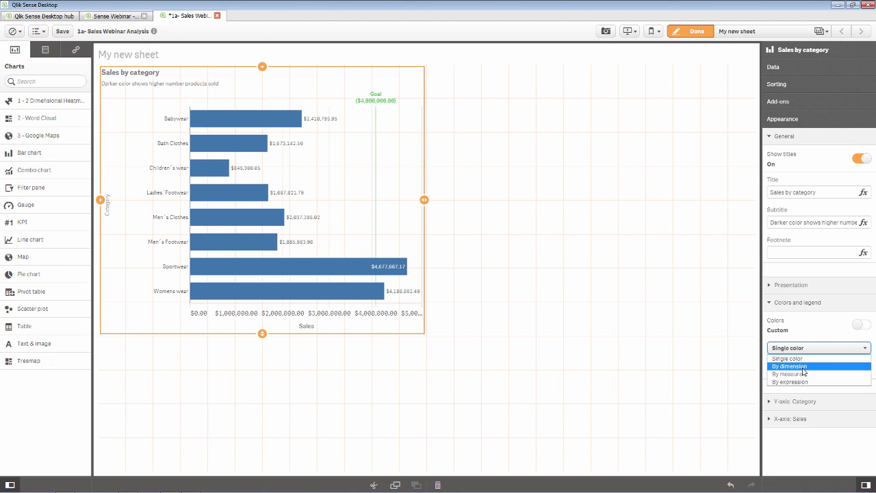
pyautogui.click(797, 366)
pyautogui.click(800, 349)
pyautogui.click(798, 375)
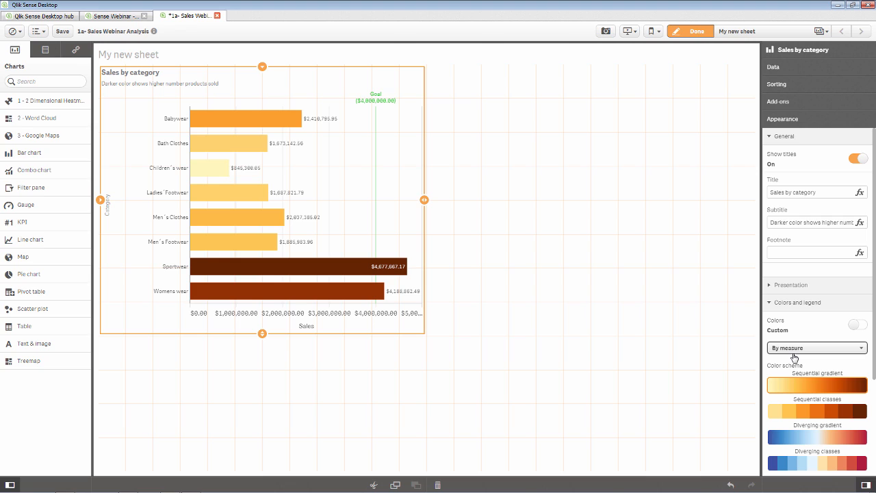
pyautogui.click(794, 356)
pyautogui.click(795, 385)
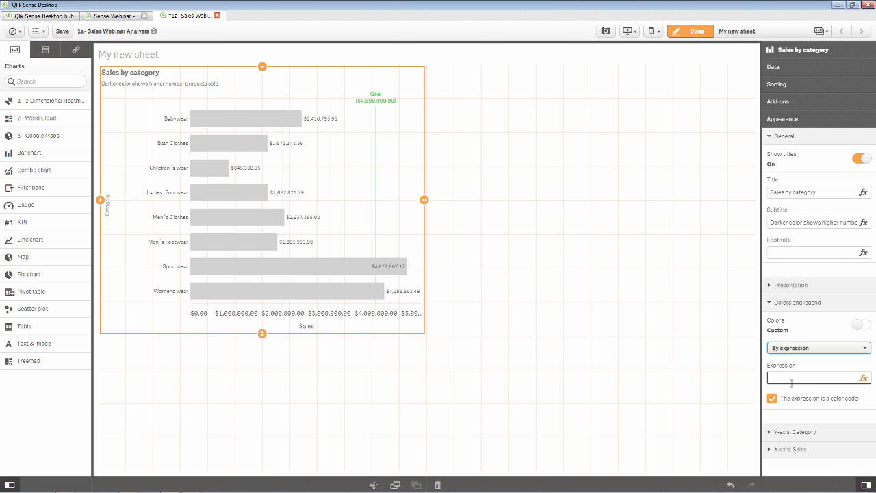
pyautogui.click(792, 380)
pyautogui.write('red()')
pyautogui.press('BackSpace')
pyautogui.press('BackSpace')
pyautogui.press('BackSpace')
pyautogui.press('BackSpace')
pyautogui.press('BackSpace')
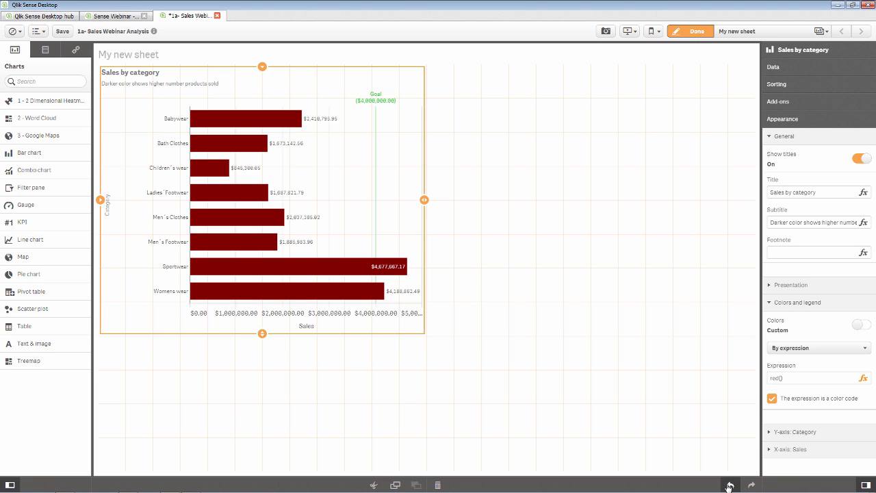
# - Undo the red() colouring and start a count( expression in the expression editor
pyautogui.click(772, 398)
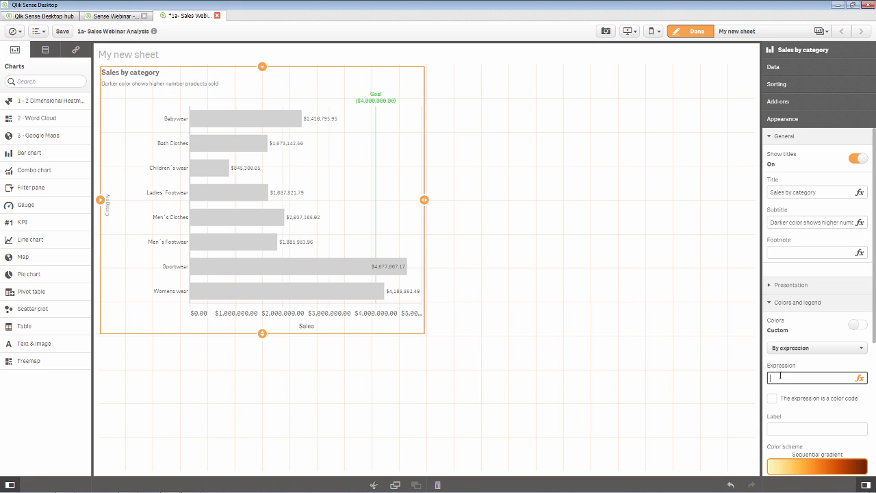
pyautogui.click(859, 377)
pyautogui.click(673, 301)
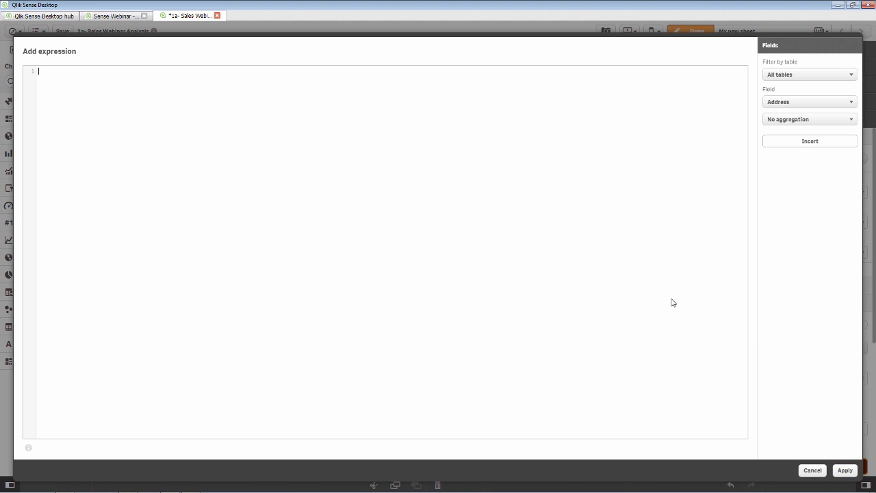
pyautogui.write('count(')
# - Insert the ProductID field to complete count(ProductID) and apply it
pyautogui.click(842, 102)
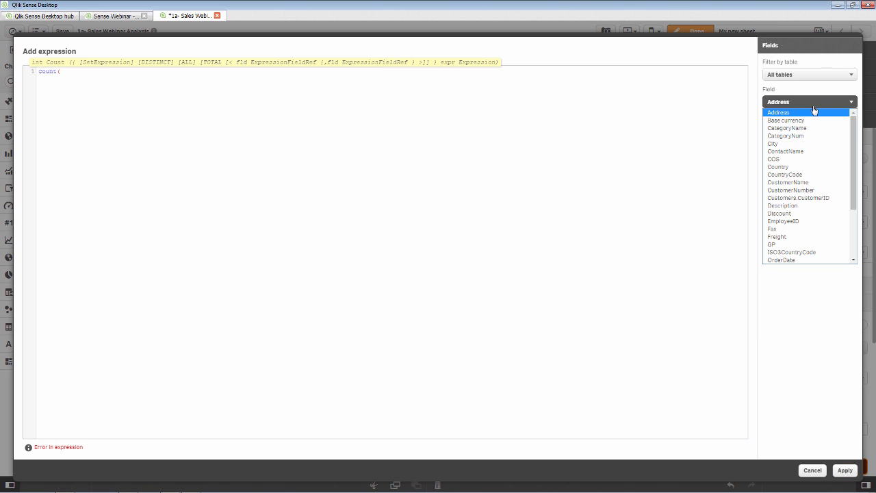
pyautogui.scroll(-3, 795, 198)
pyautogui.scroll(3, 797, 226)
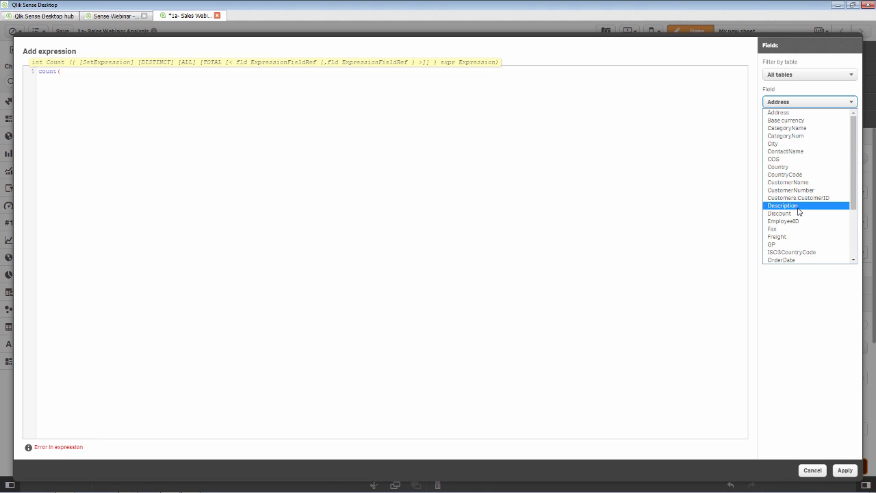
pyautogui.scroll(-3, 799, 198)
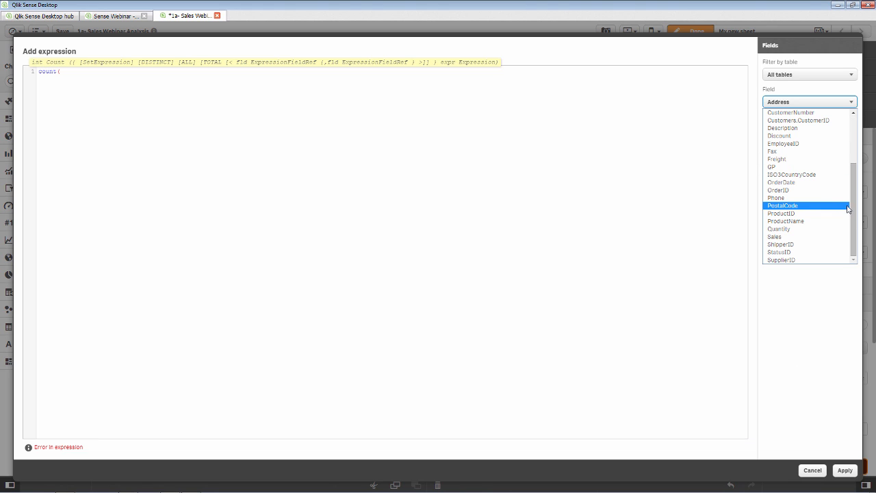
pyautogui.moveTo(853, 206); pyautogui.dragTo(853, 184)
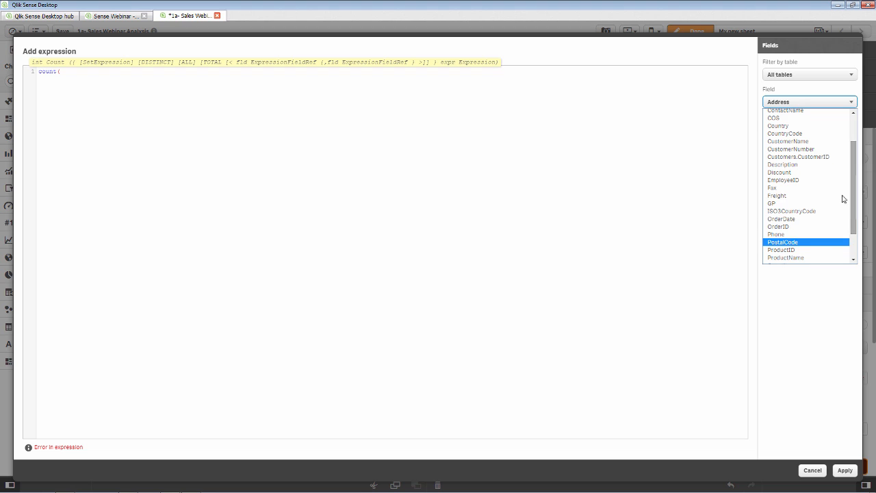
pyautogui.click(804, 249)
pyautogui.click(809, 142)
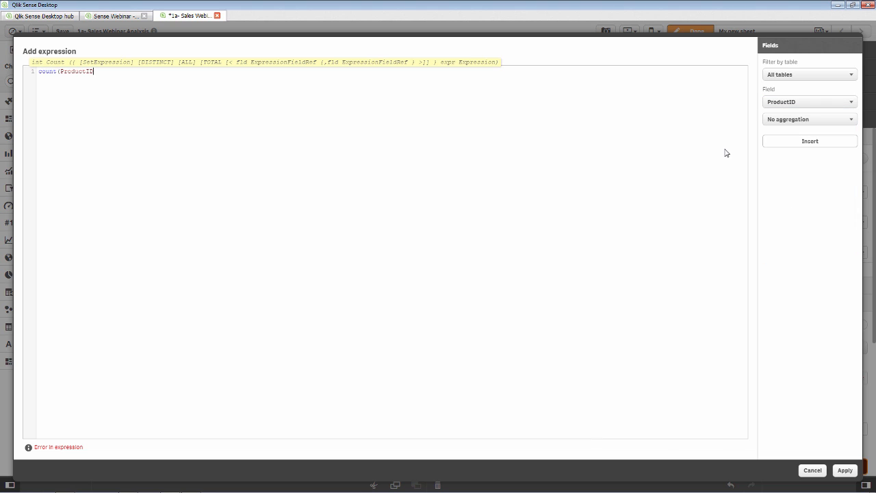
pyautogui.write(')')
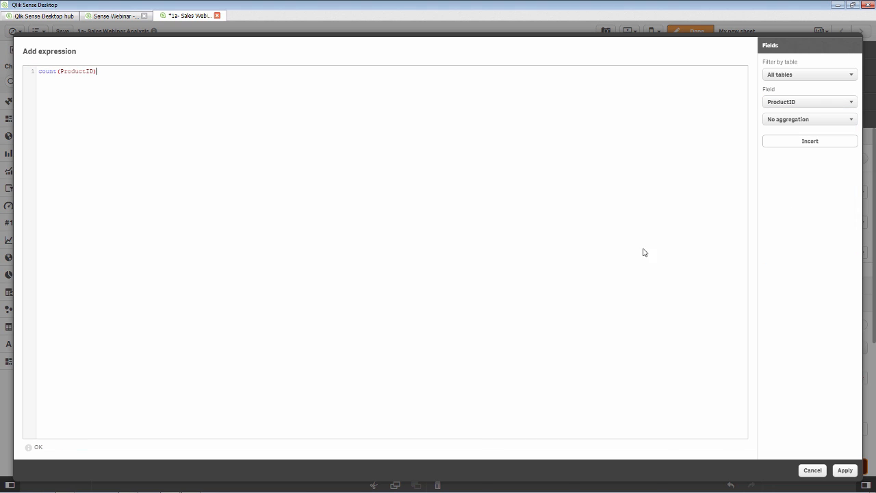
pyautogui.click(844, 470)
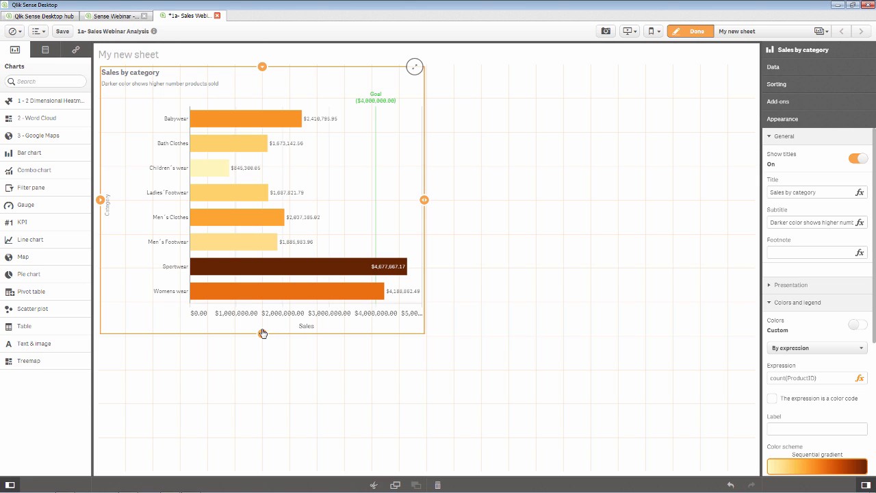
pyautogui.moveTo(262, 333); pyautogui.dragTo(262, 288)
pyautogui.moveTo(424, 183); pyautogui.dragTo(397, 183)
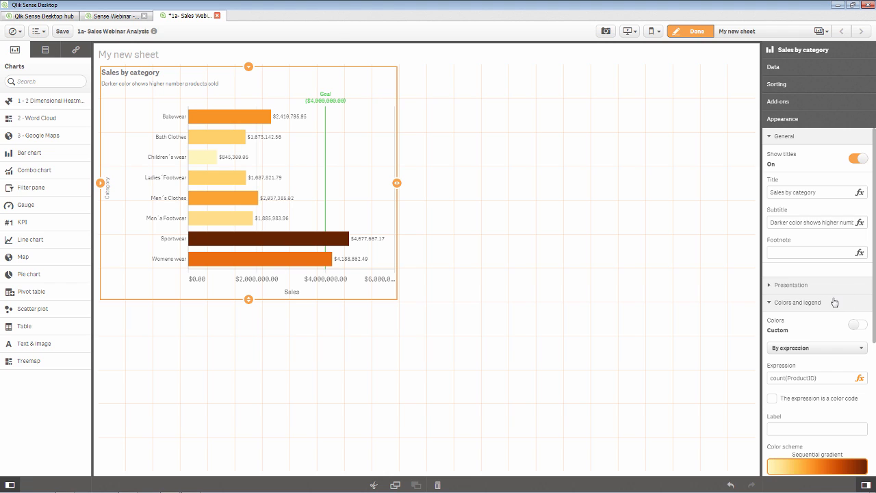
pyautogui.moveTo(874, 290); pyautogui.dragTo(874, 430)
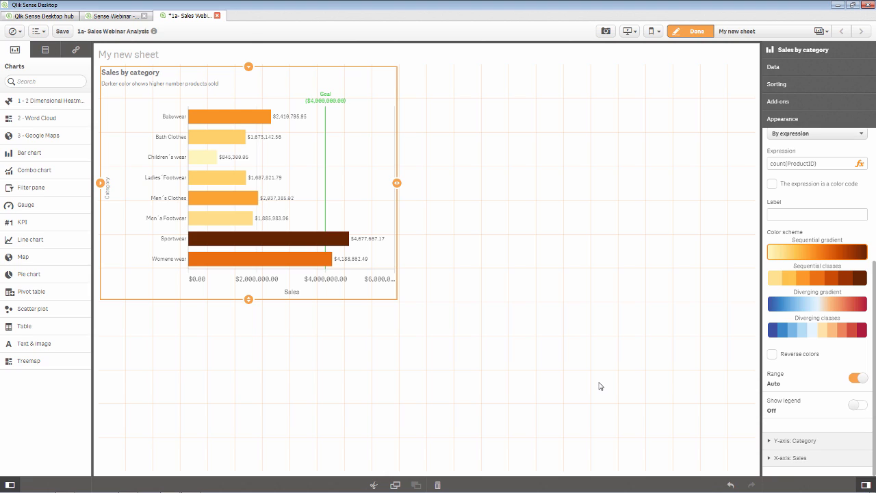
# - Add the 'Sales by category' chart to master items as a master visualization
pyautogui.click(76, 51)
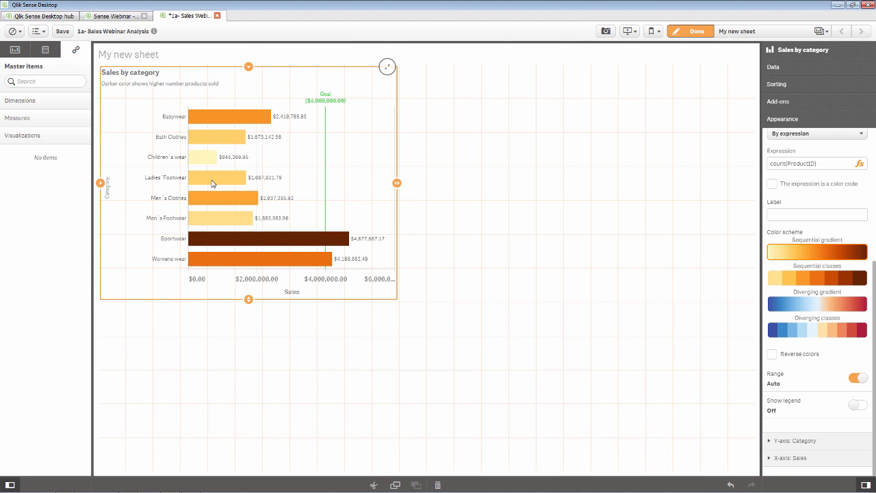
pyautogui.moveTo(211, 183); pyautogui.dragTo(52, 235)
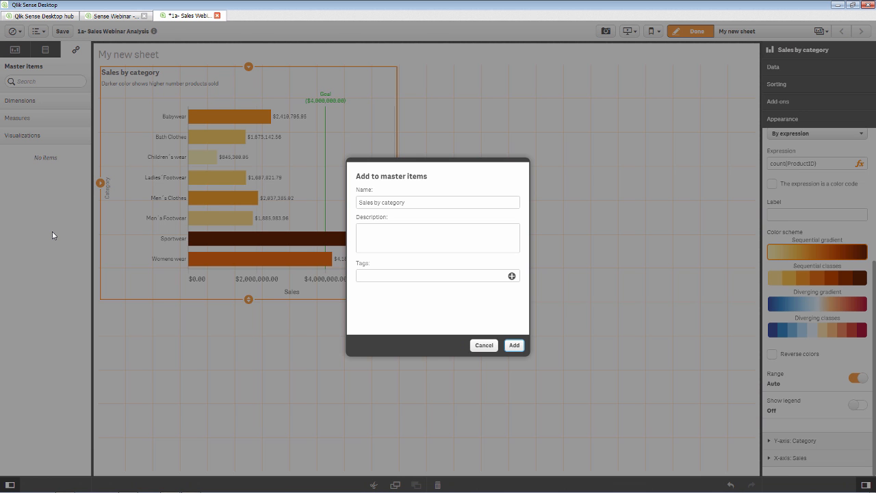
pyautogui.click(516, 346)
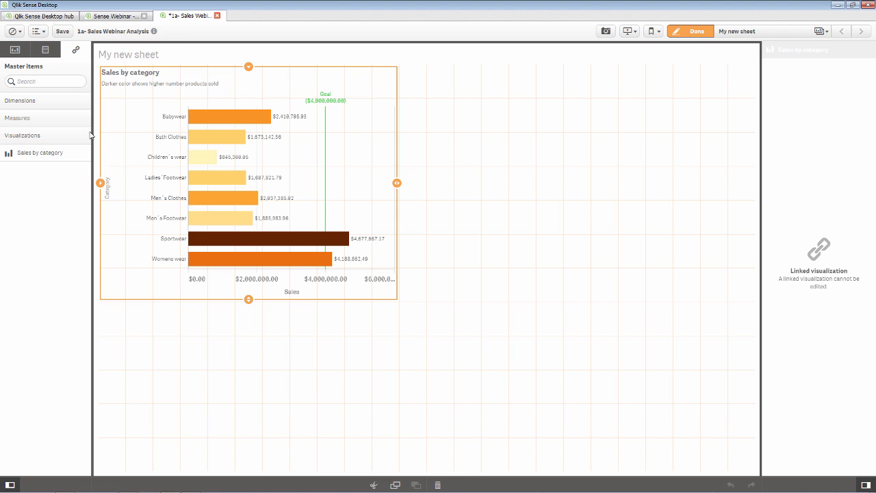
# - Place half-width Country and CustomerName filter panes below the chart, then finish editing
pyautogui.click(45, 53)
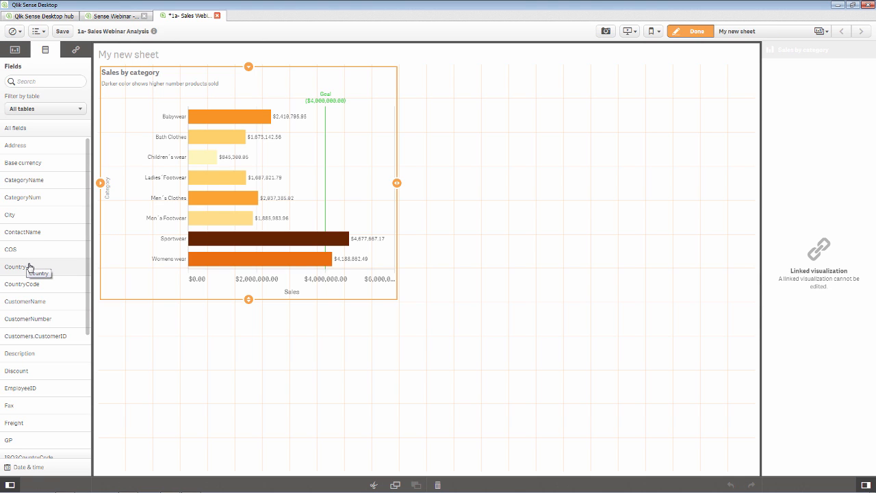
pyautogui.moveTo(29, 266); pyautogui.dragTo(223, 367)
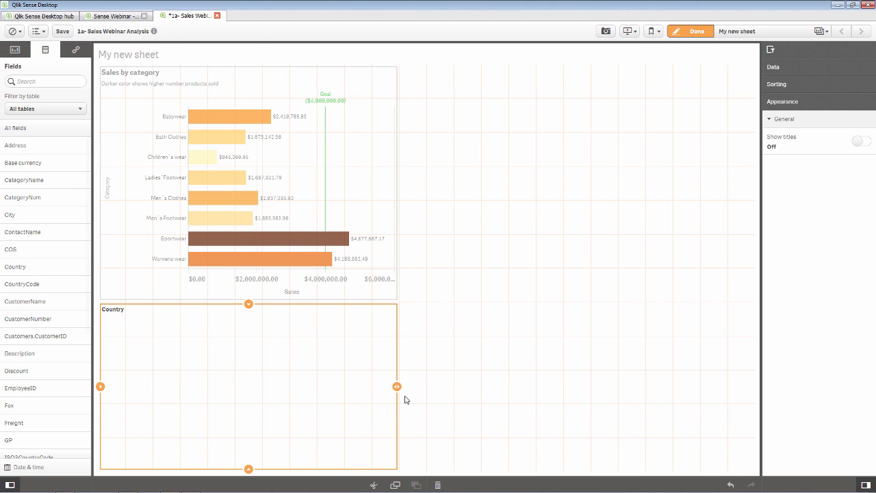
pyautogui.moveTo(398, 387); pyautogui.dragTo(227, 384)
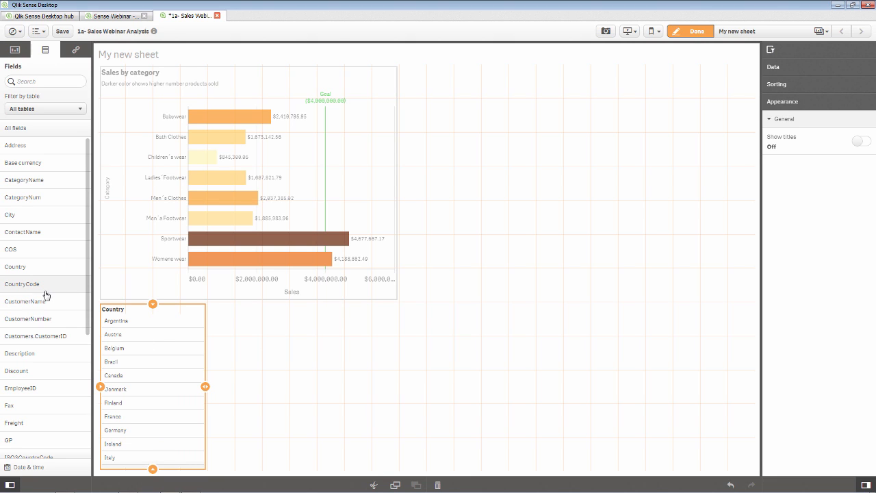
pyautogui.moveTo(59, 301); pyautogui.dragTo(277, 365)
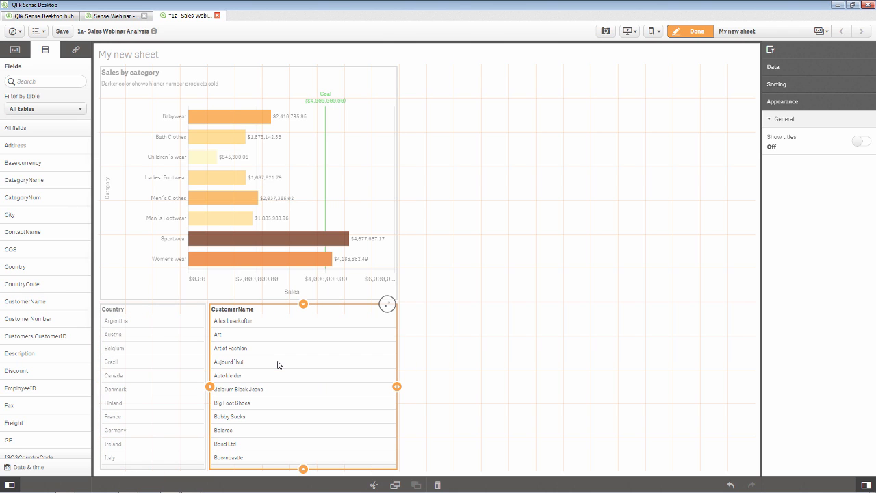
pyautogui.click(698, 31)
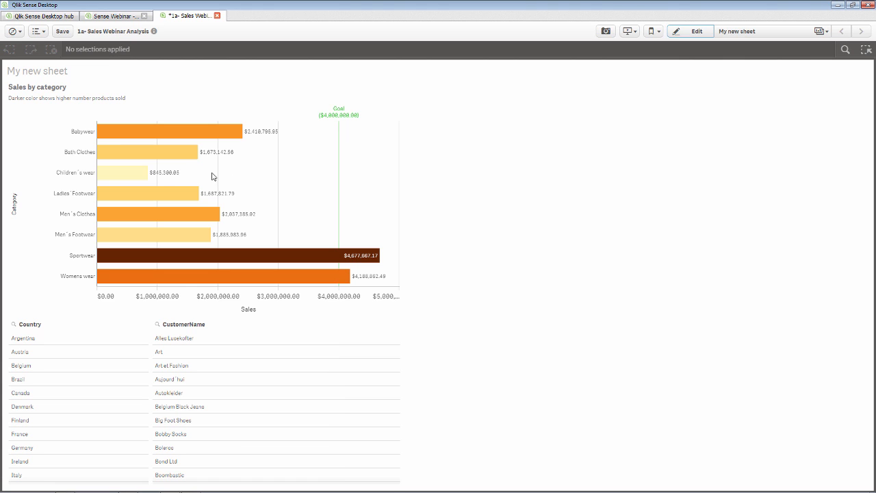
pyautogui.moveTo(66, 170); pyautogui.dragTo(71, 217)
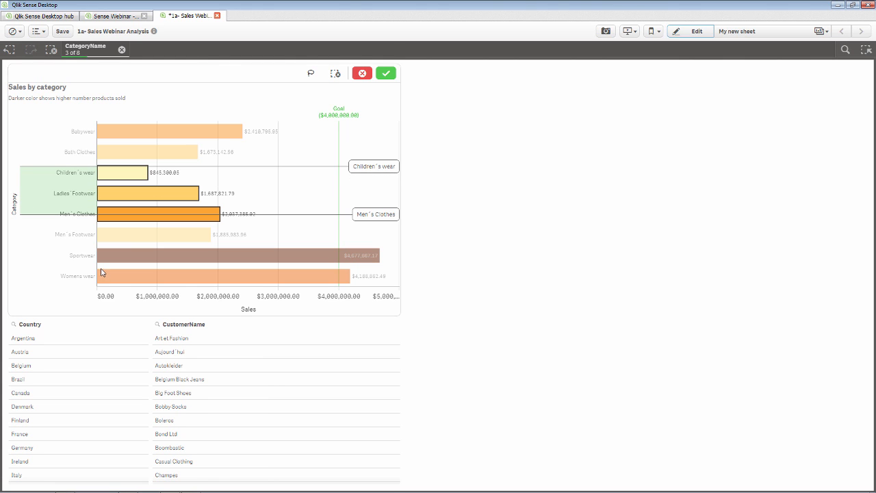
pyautogui.moveTo(129, 299); pyautogui.dragTo(218, 296)
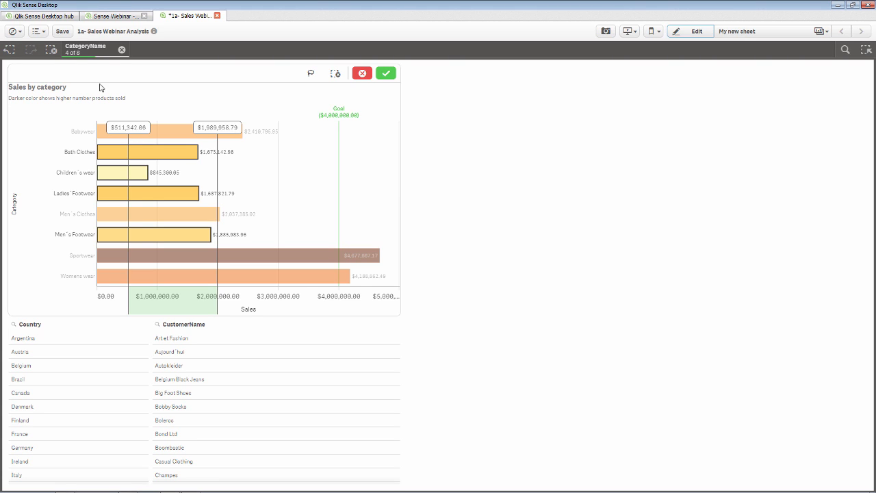
pyautogui.click(87, 55)
pyautogui.click(87, 55)
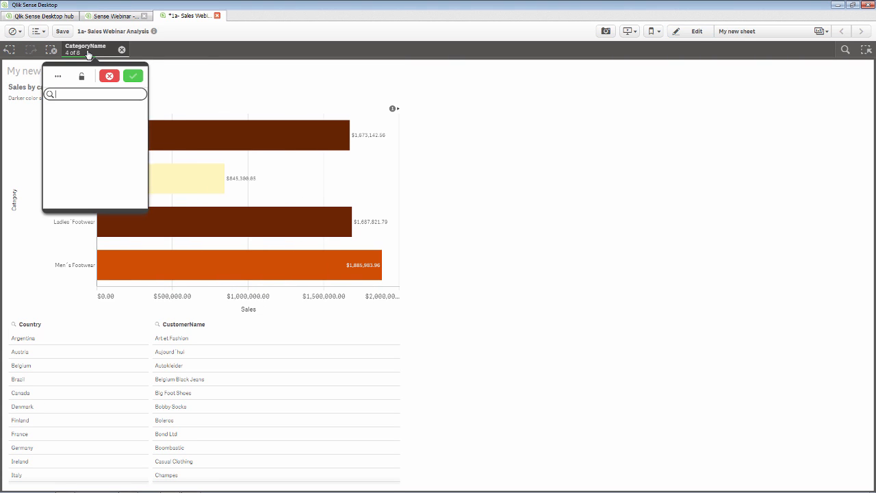
pyautogui.click(110, 80)
pyautogui.click(122, 49)
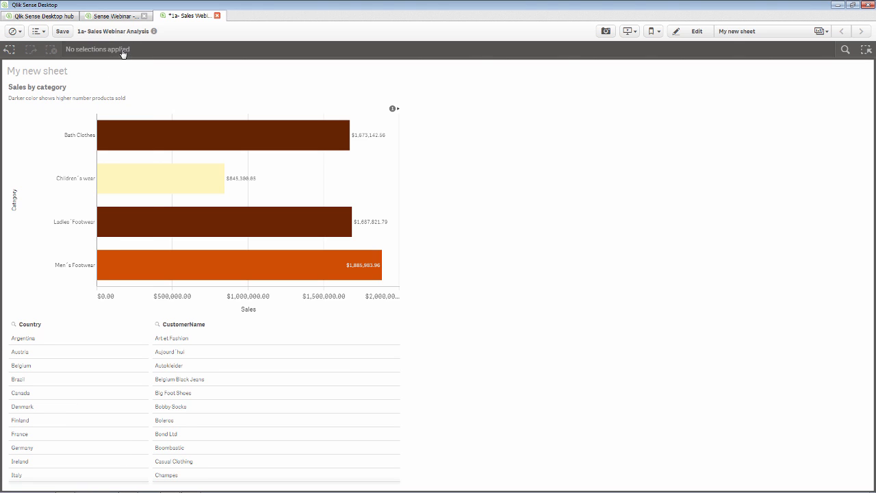
pyautogui.click(34, 449)
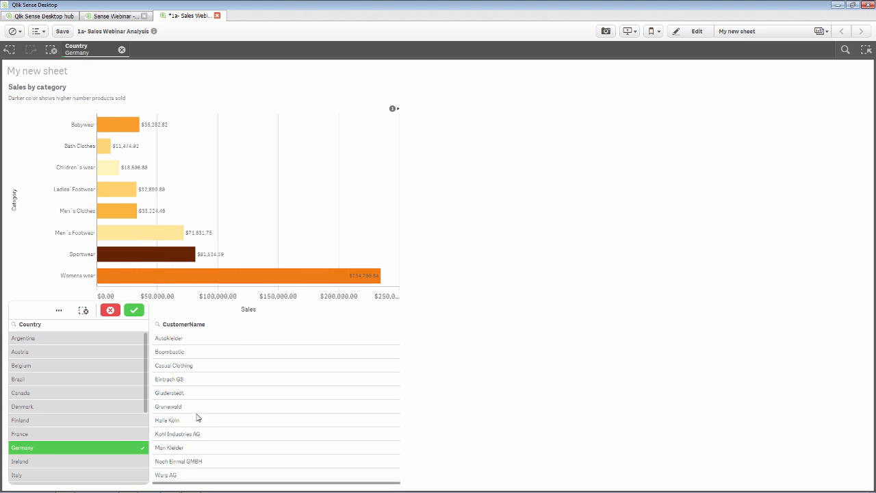
# - Clear the Germany selection and return 'My new sheet' to edit mode
pyautogui.scroll(-2, 333, 406)
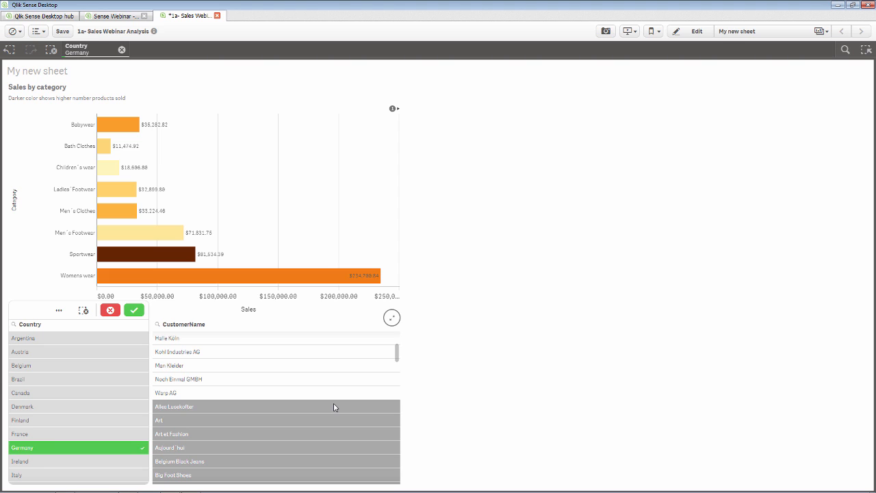
pyautogui.click(121, 50)
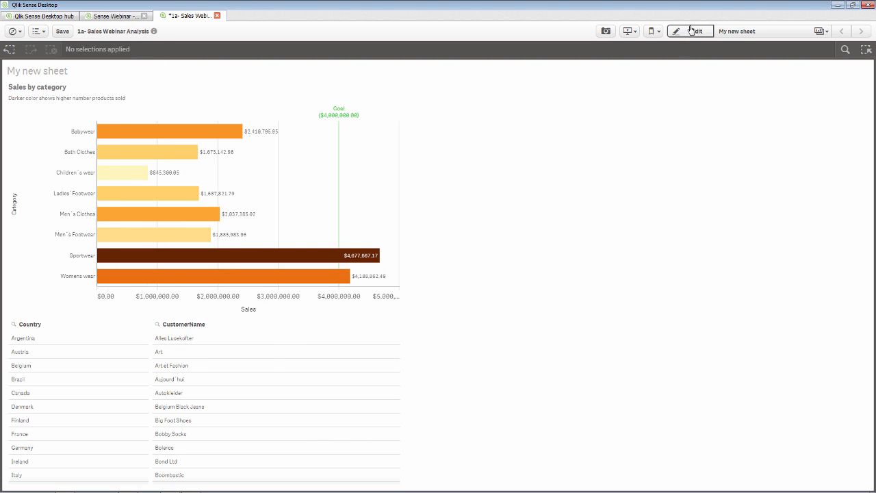
pyautogui.click(686, 30)
pyautogui.rightClick(299, 371)
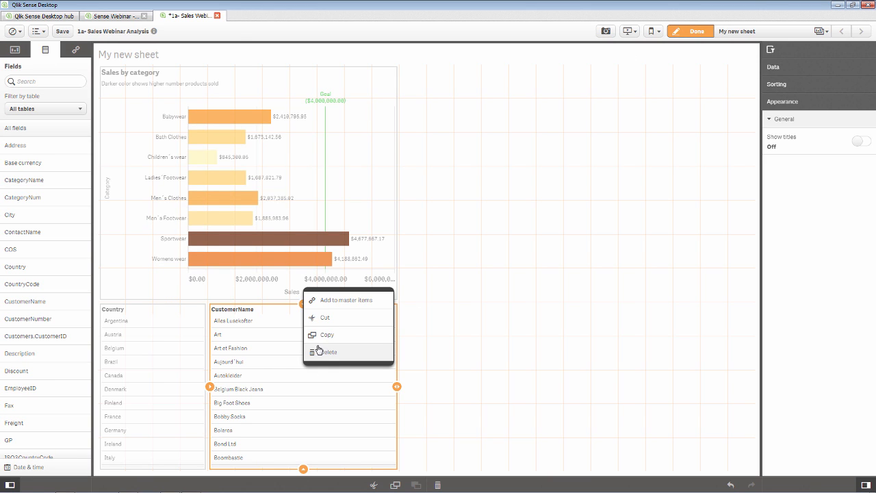
# - Delete the Country and CustomerName filter panes from the sheet
pyautogui.rightClick(150, 348)
pyautogui.click(176, 329)
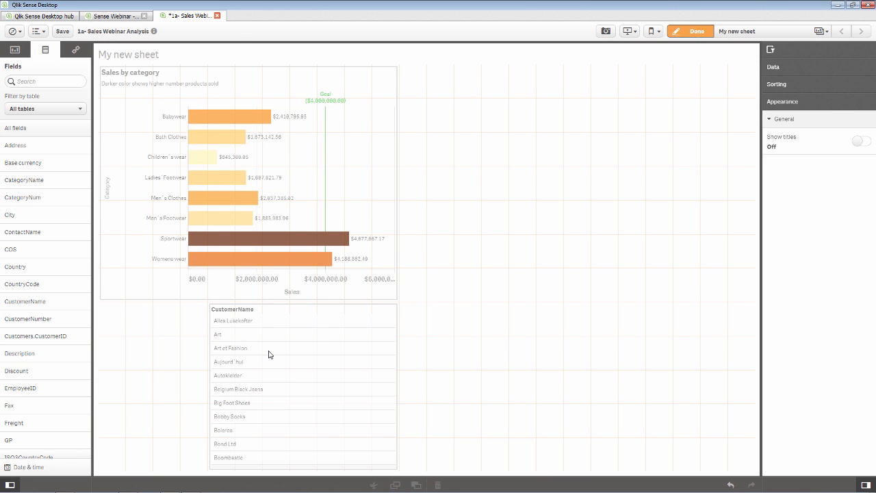
pyautogui.rightClick(274, 353)
pyautogui.click(293, 334)
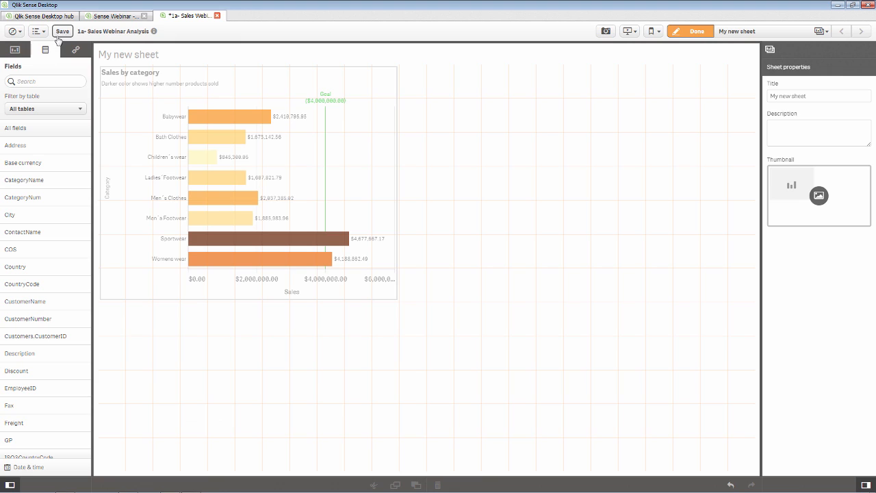
# - Save the app with Ctrl+S and bring Firefox to the front
pyautogui.hotkey('ctrl', 's')
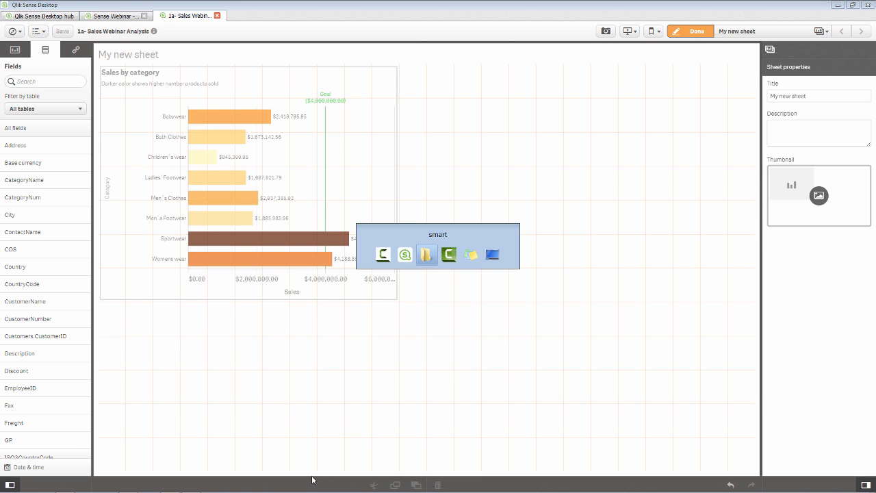
pyautogui.hotkey('alt', 'Tab')
pyautogui.click(108, 472)
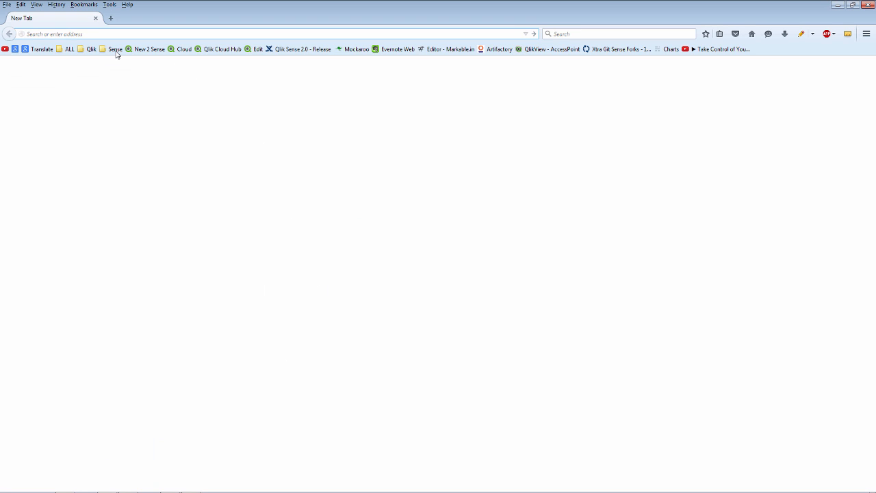
# - Open the Qlik Domain VM > Qlik Sense bookmark in Firefox and sign in with the stored credentials
pyautogui.click(116, 54)
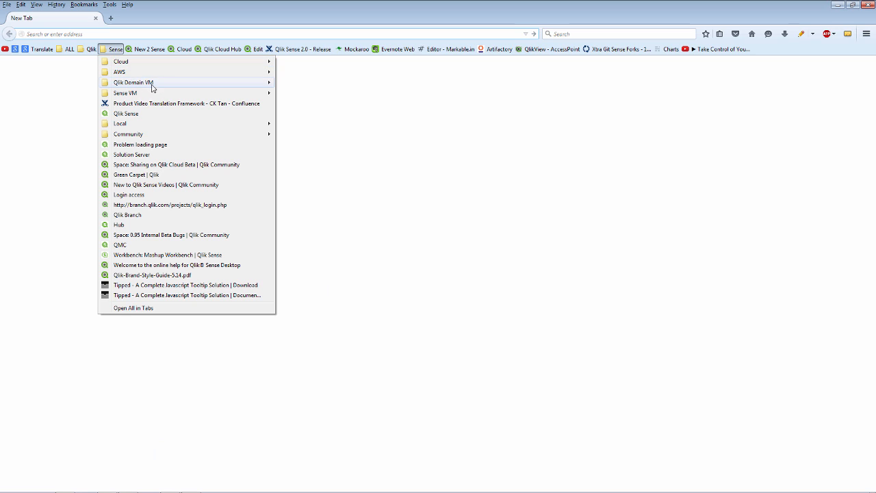
pyautogui.moveTo(182, 84)
pyautogui.click(297, 92)
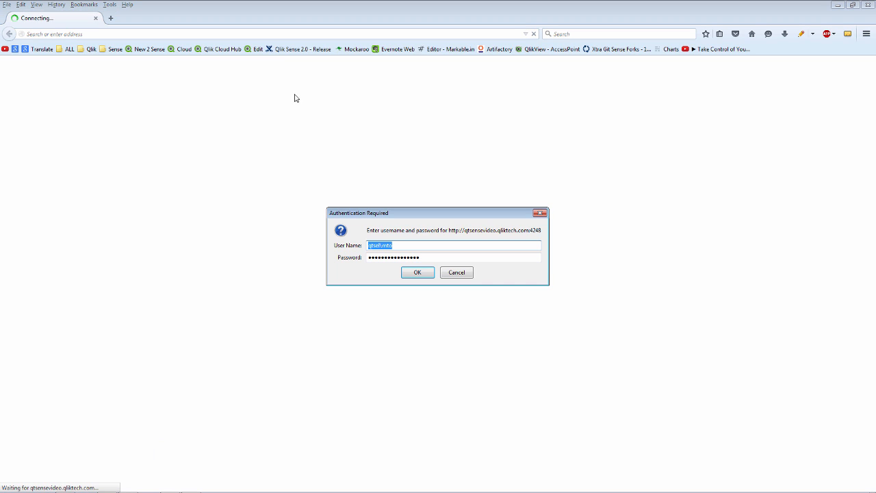
pyautogui.click(419, 271)
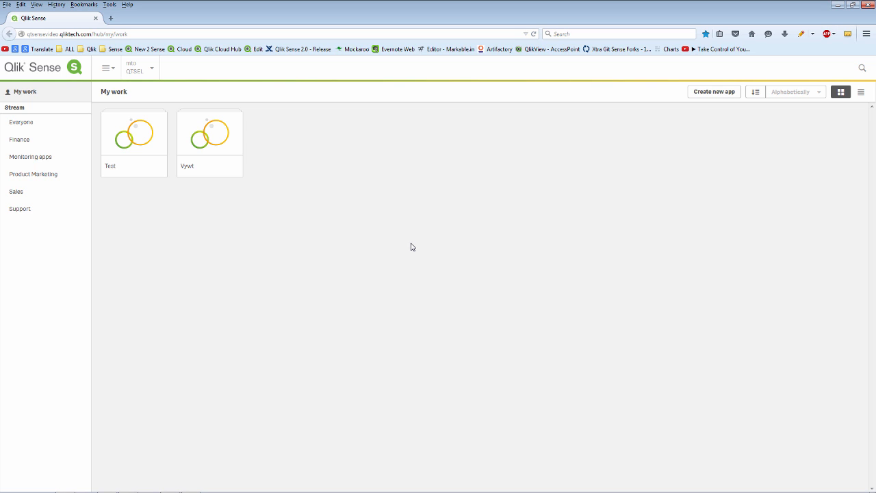
pyautogui.click(17, 124)
# - Browse the Finance, Monitoring apps, Product Marketing and Sales streams, then open Consumer Goods Sales
pyautogui.click(22, 140)
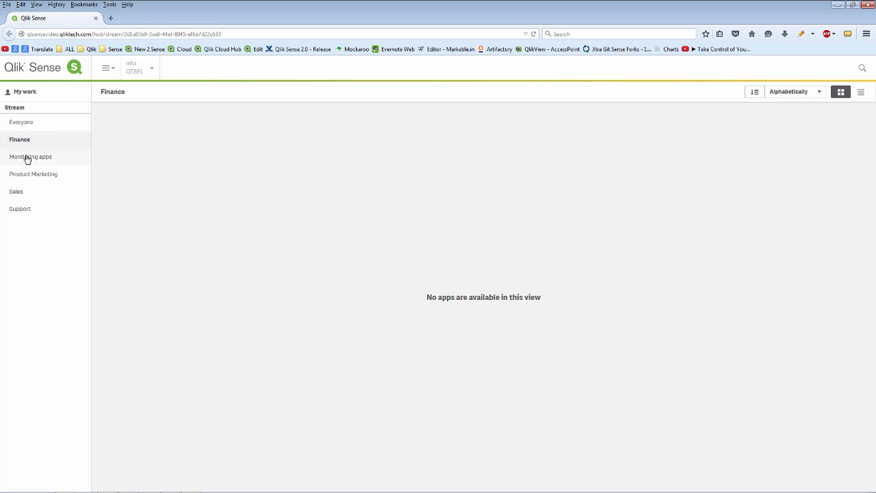
pyautogui.click(27, 159)
pyautogui.click(29, 175)
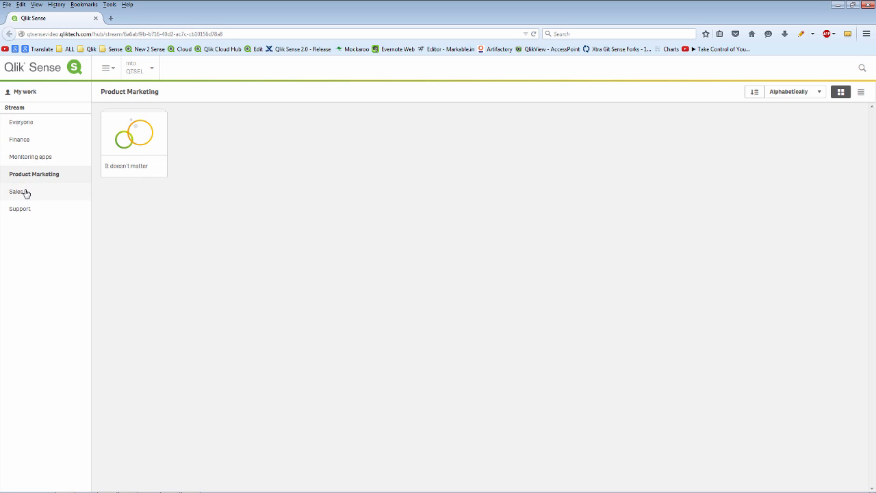
pyautogui.click(26, 193)
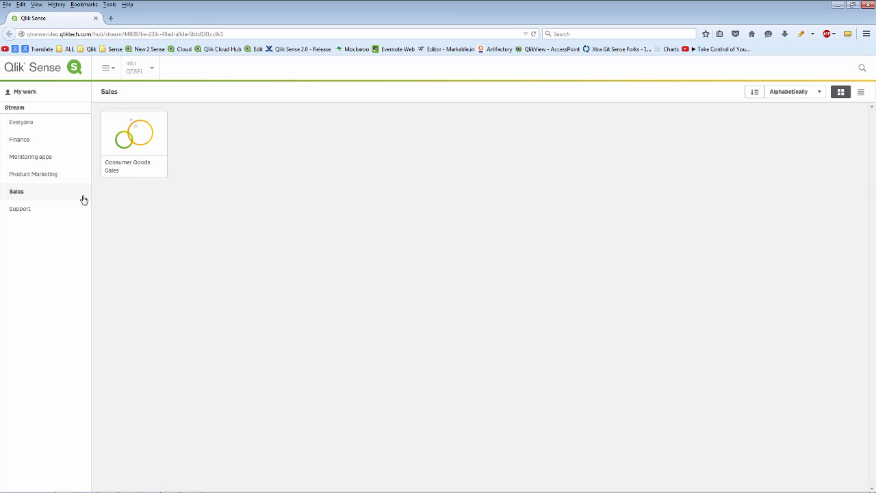
pyautogui.click(128, 157)
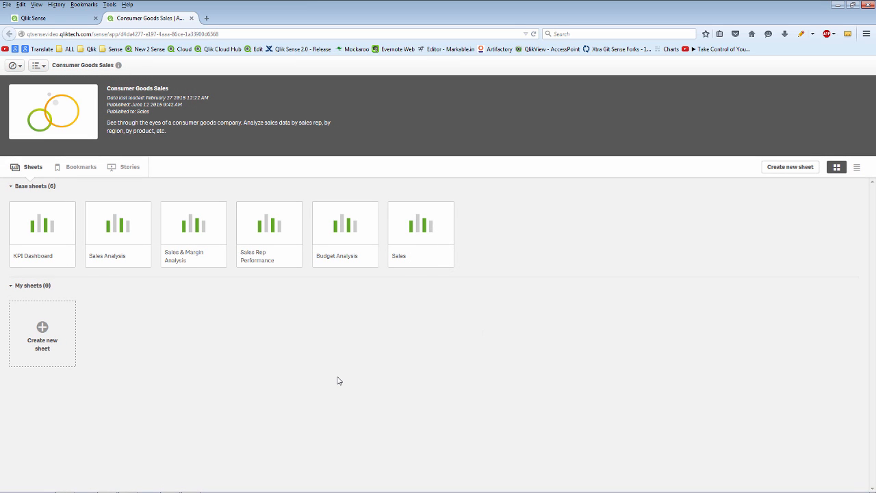
# - Look over the app's bookmarks and stories, then open the Sales Rep Performance sheet
pyautogui.click(78, 169)
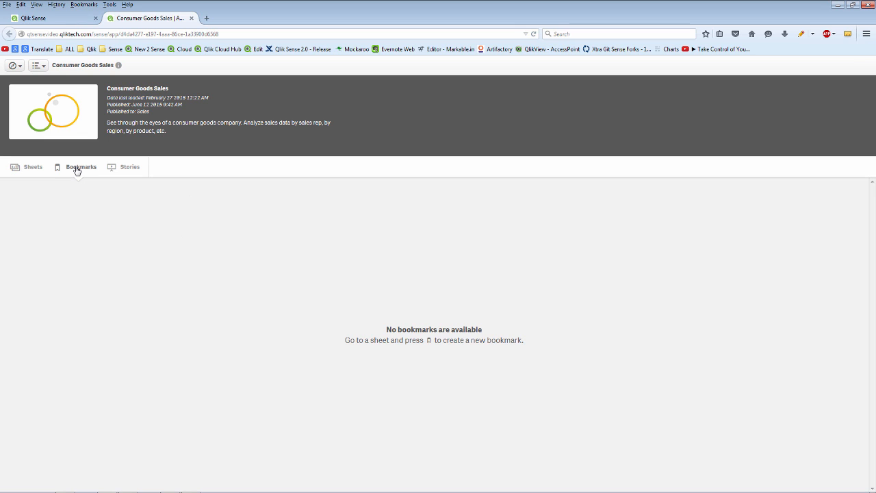
pyautogui.click(130, 171)
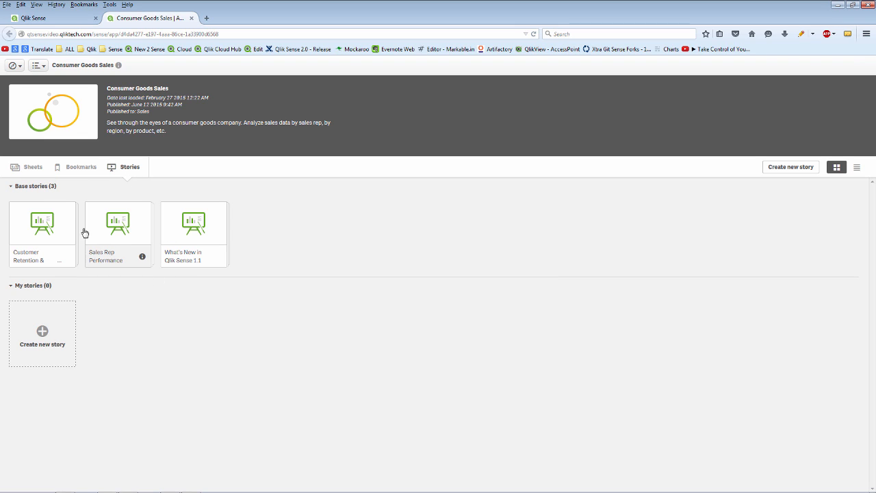
pyautogui.click(30, 168)
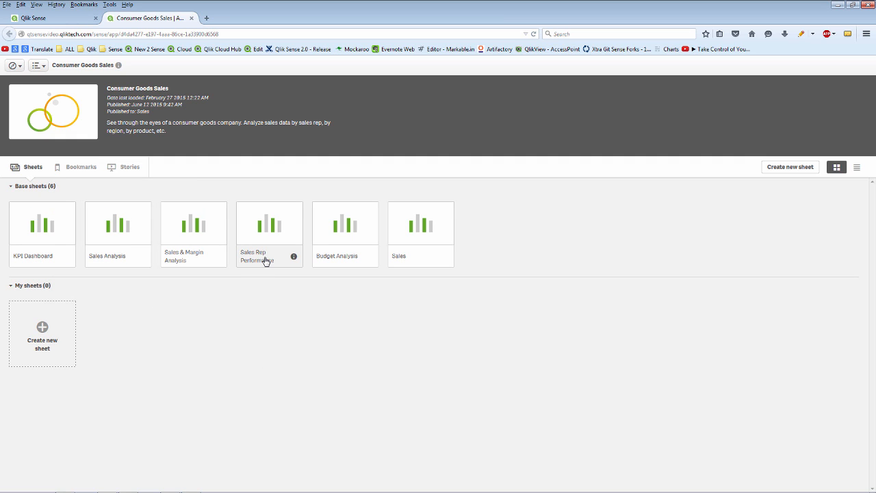
pyautogui.moveTo(266, 261)
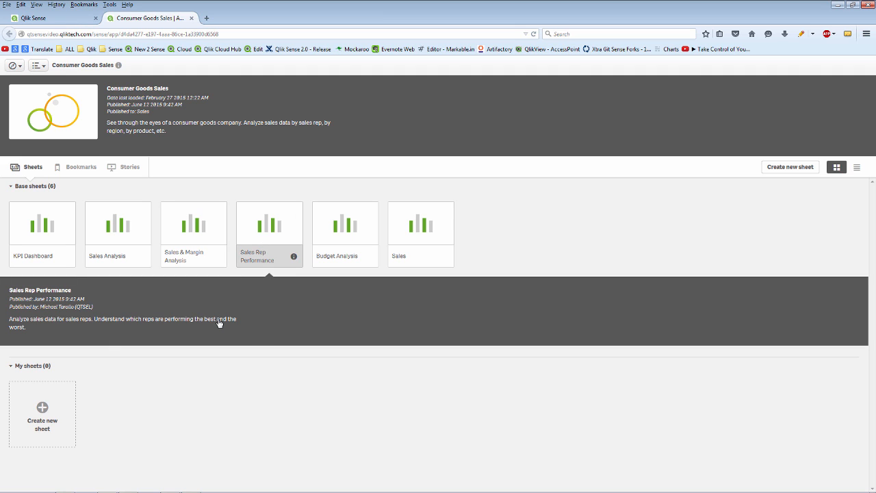
pyautogui.click(261, 244)
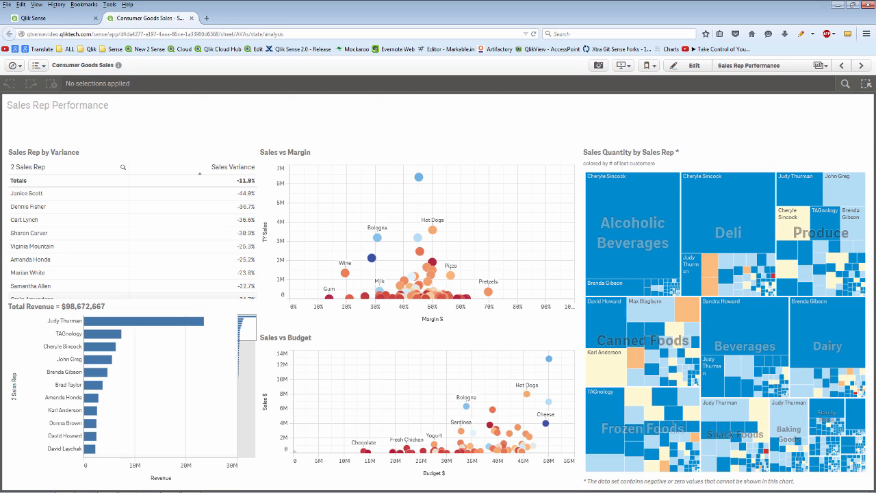
pyautogui.click(845, 83)
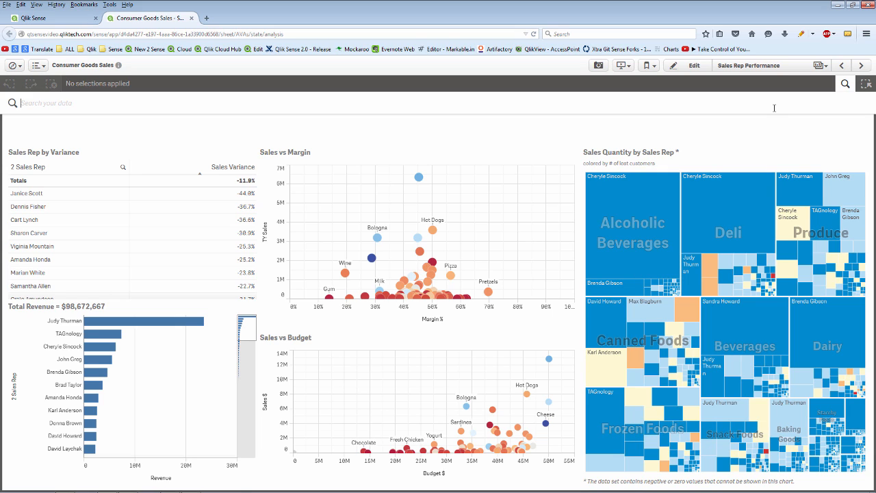
# - Search the data for 'Low' and select Low Performer, leaving 7 sales reps
pyautogui.write('L')
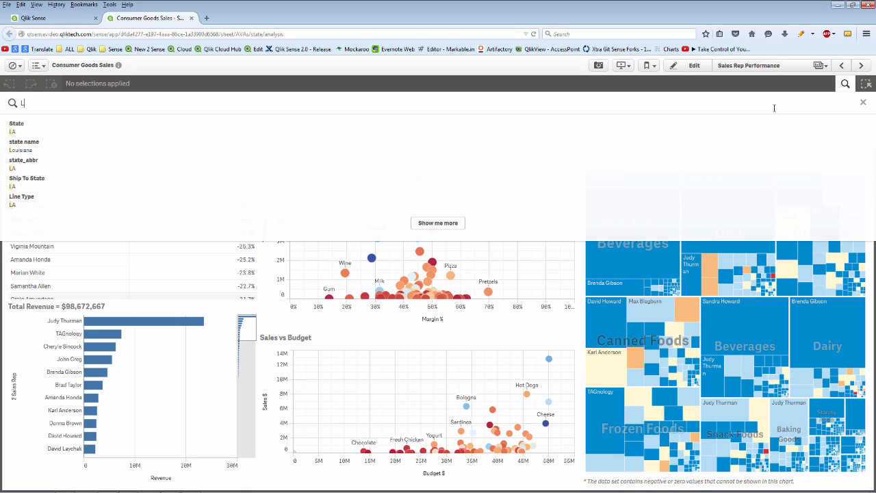
pyautogui.write('ost')
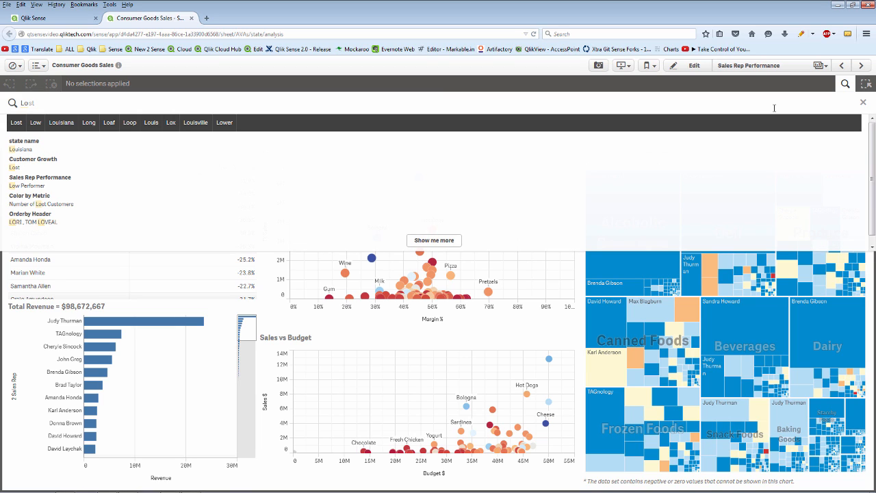
pyautogui.write('w')
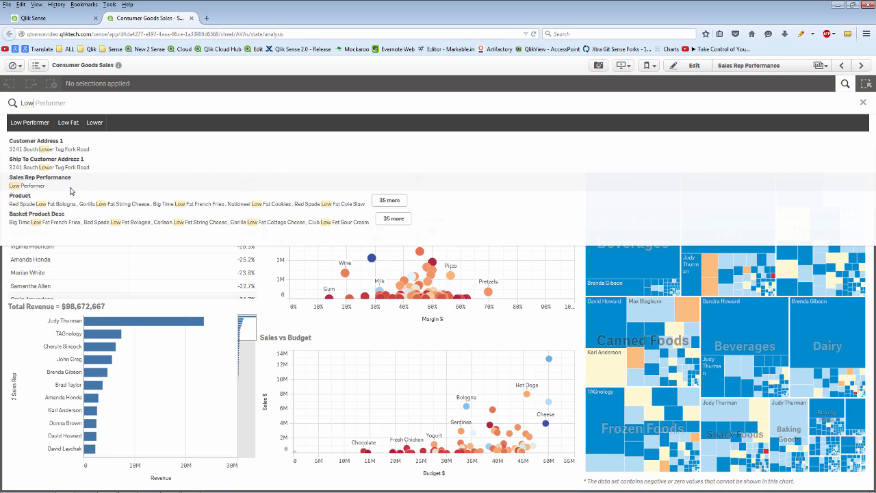
pyautogui.click(70, 185)
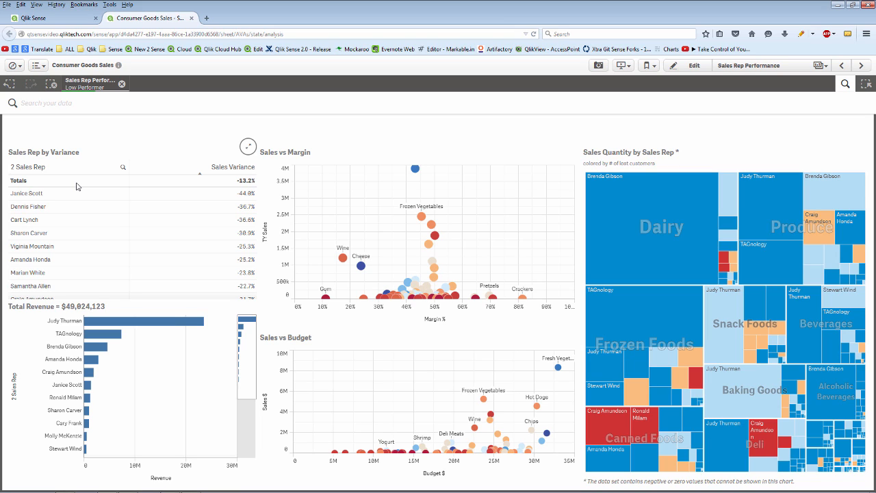
pyautogui.click(78, 87)
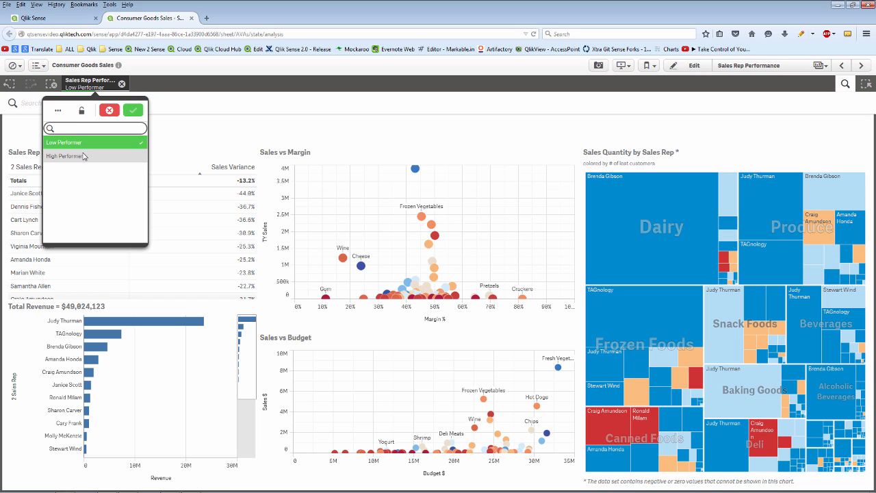
# - Select the top three reps in the Sales Rep by Variance table and confirm the selection
pyautogui.click(106, 111)
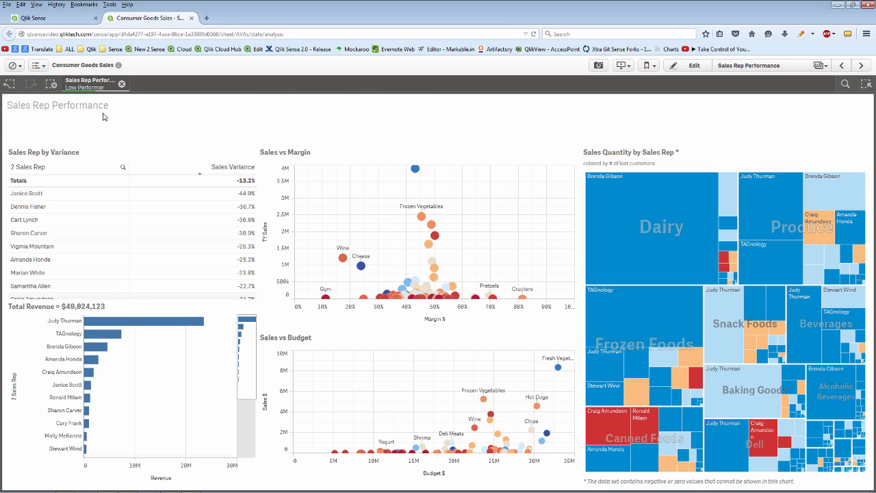
pyautogui.click(59, 194)
pyautogui.click(59, 206)
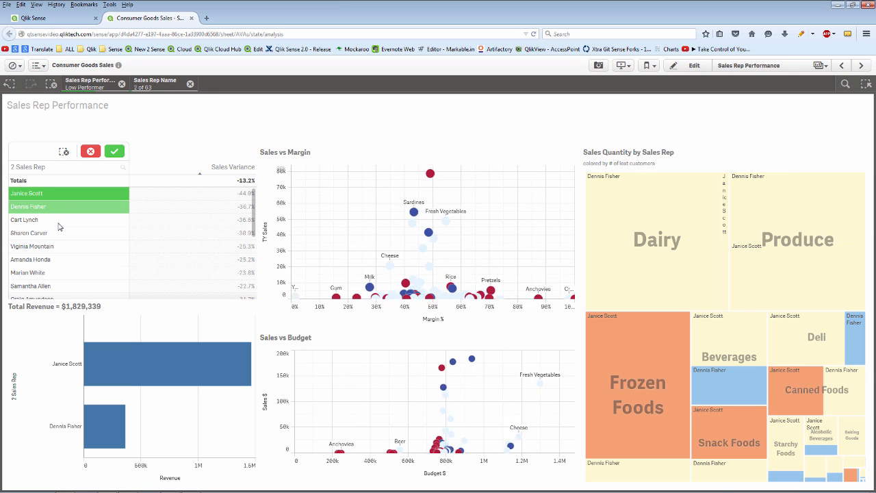
pyautogui.click(59, 219)
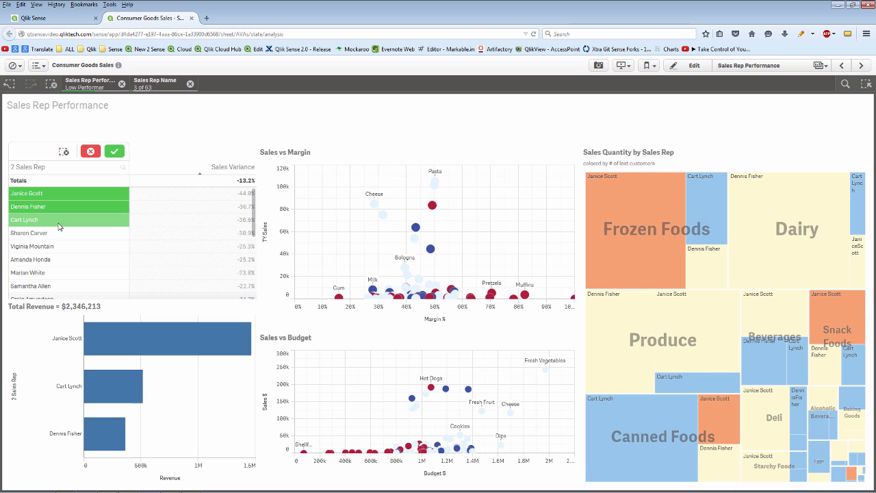
pyautogui.click(114, 151)
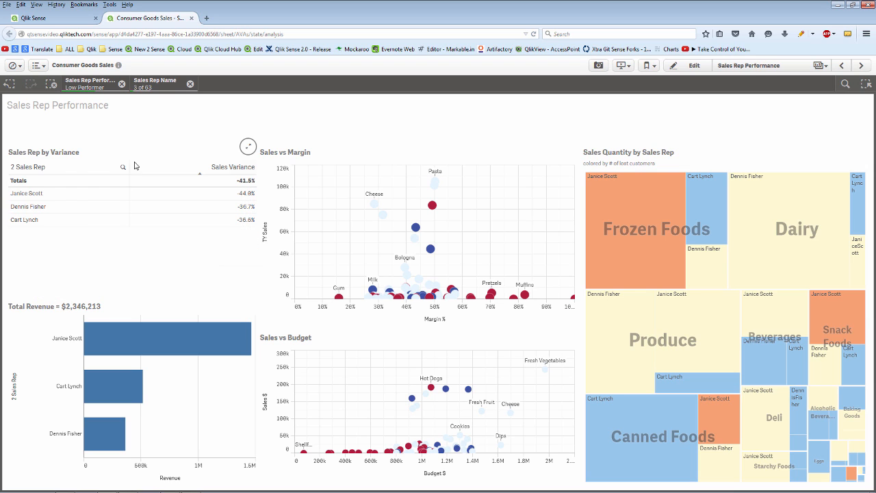
# - Pan and zoom the full-screen Sales vs Margin scatter toward Pretzels, Muffins and Sour Cream
pyautogui.moveTo(459, 254)
pyautogui.mouseDown()
pyautogui.moveTo(423, 233)
pyautogui.moveTo(446, 250)
pyautogui.mouseUp()
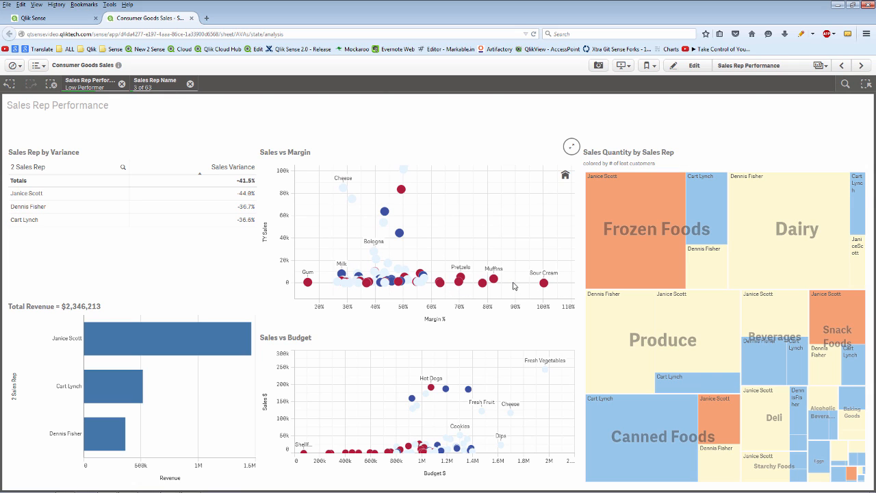
pyautogui.moveTo(464, 281)
pyautogui.click(569, 148)
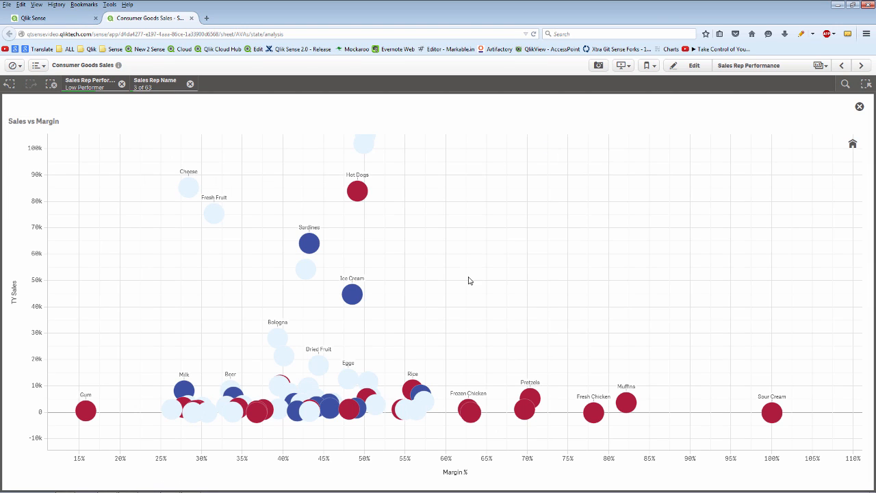
pyautogui.scroll(5, 538, 385)
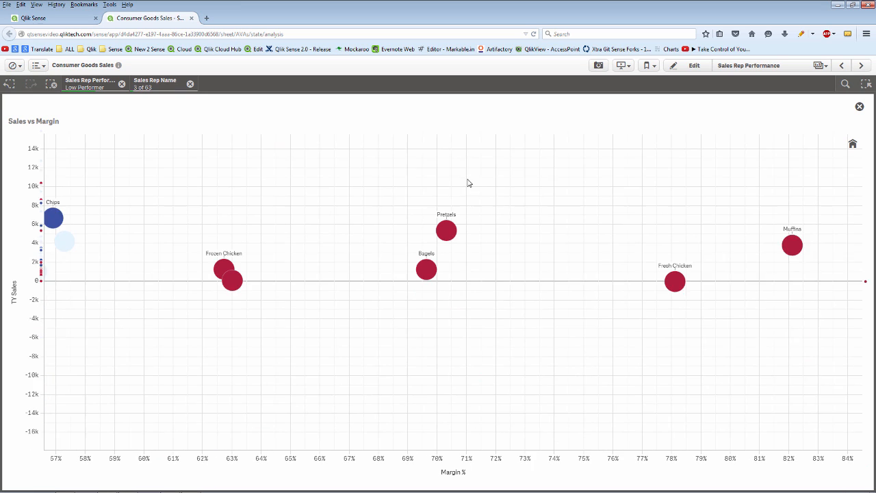
pyautogui.scroll(-3, 370, 259)
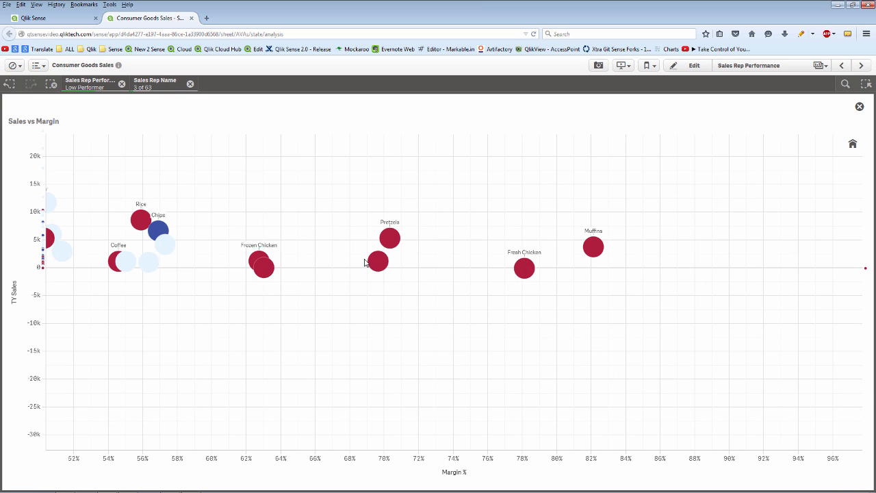
pyautogui.scroll(-3, 369, 259)
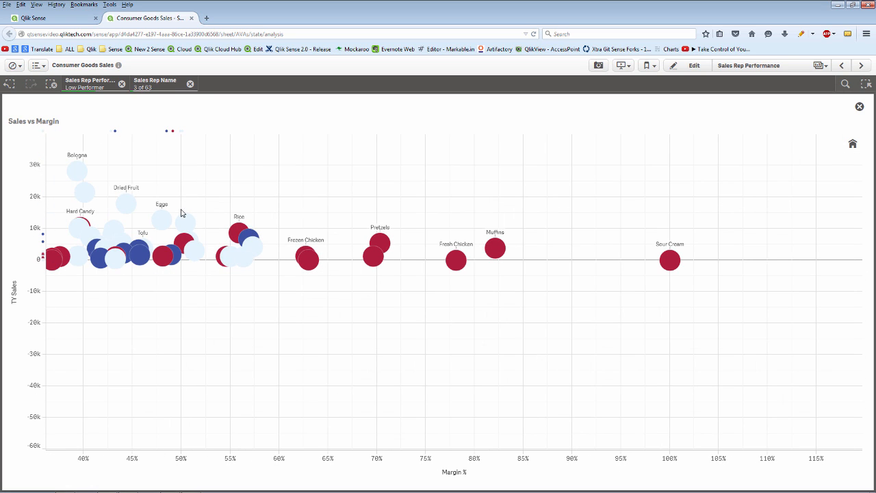
pyautogui.moveTo(182, 212); pyautogui.dragTo(131, 260)
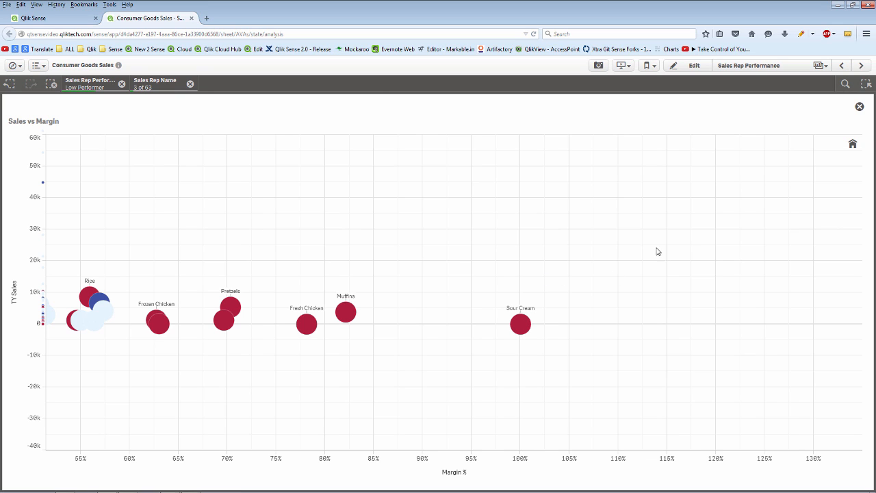
pyautogui.click(859, 107)
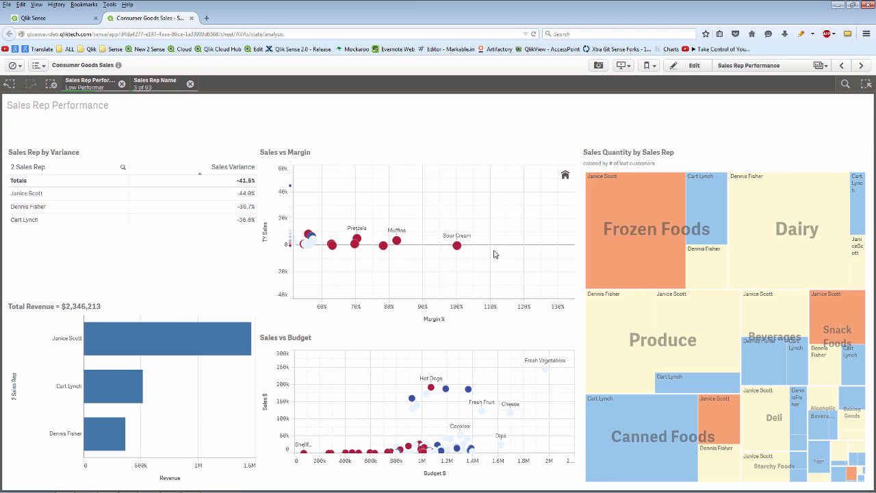
pyautogui.moveTo(486, 247)
pyautogui.mouseDown()
pyautogui.moveTo(412, 220)
pyautogui.moveTo(360, 283)
pyautogui.moveTo(487, 246)
pyautogui.mouseUp()
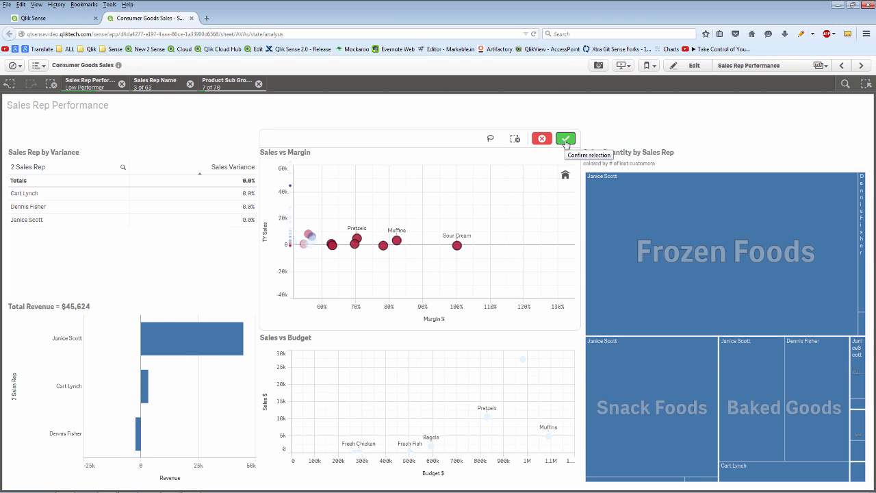
# - Snapshot the Sales vs Margin chart and Sales Quantity by Sales Rep treemap, then go to Sales & Margin Analysis
pyautogui.click(541, 140)
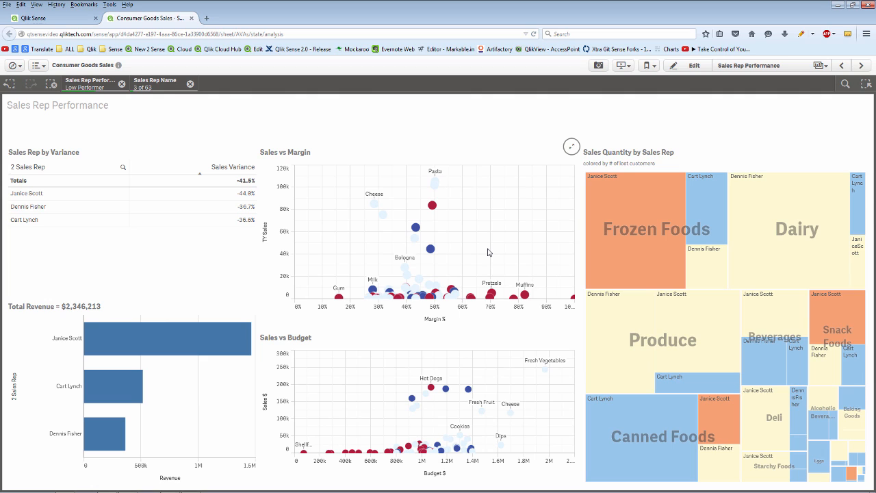
pyautogui.click(599, 66)
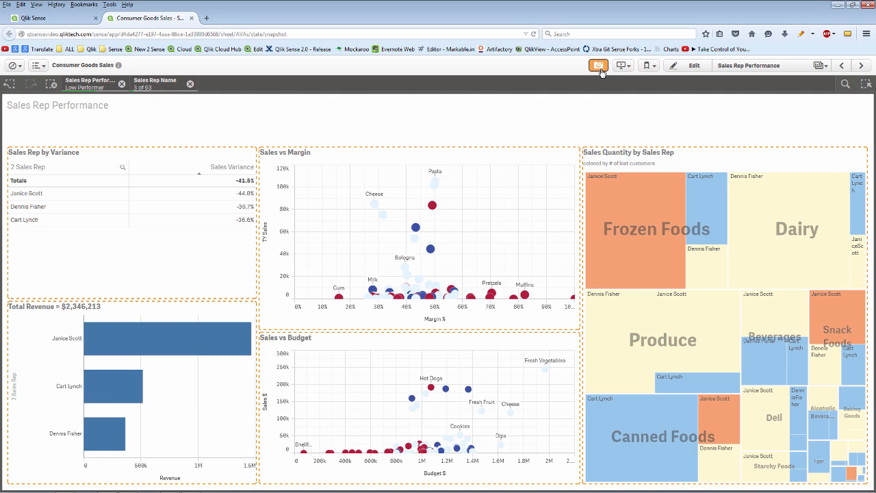
pyautogui.click(487, 213)
pyautogui.click(714, 275)
pyautogui.click(598, 65)
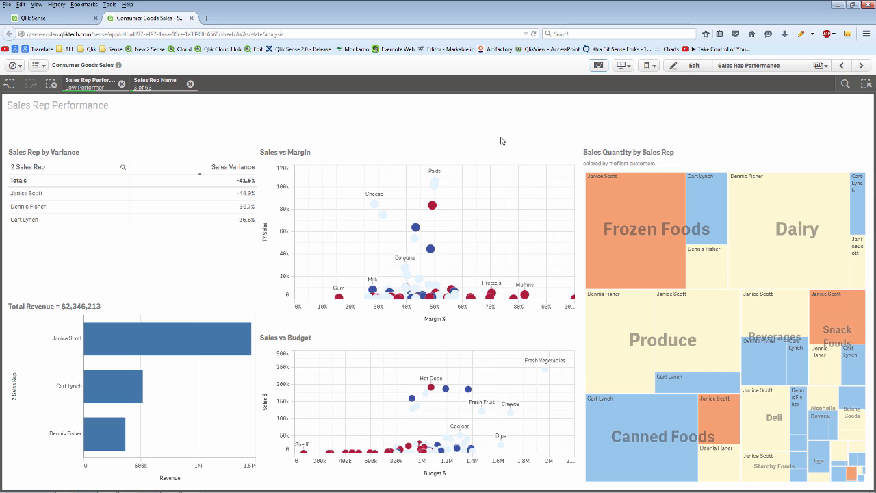
pyautogui.click(841, 67)
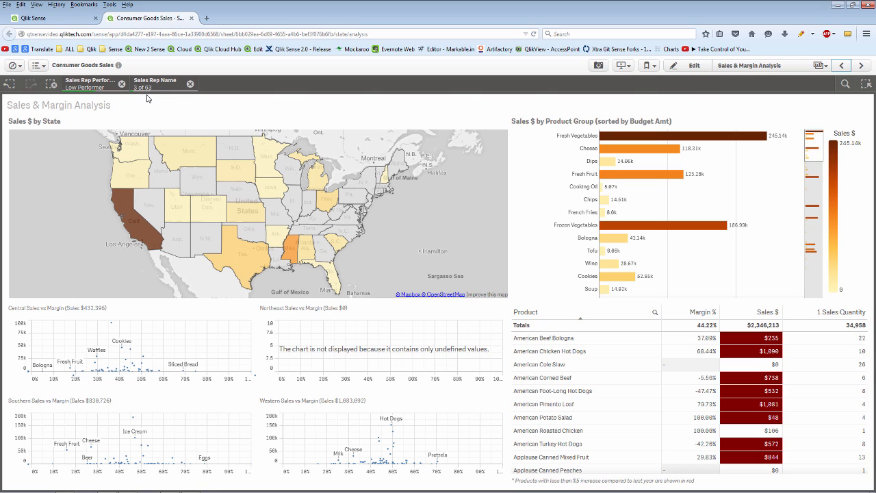
# - Zoom the Firefox page in through View > Zoom, then reset it to normal size
pyautogui.click(36, 4)
pyautogui.moveTo(81, 39)
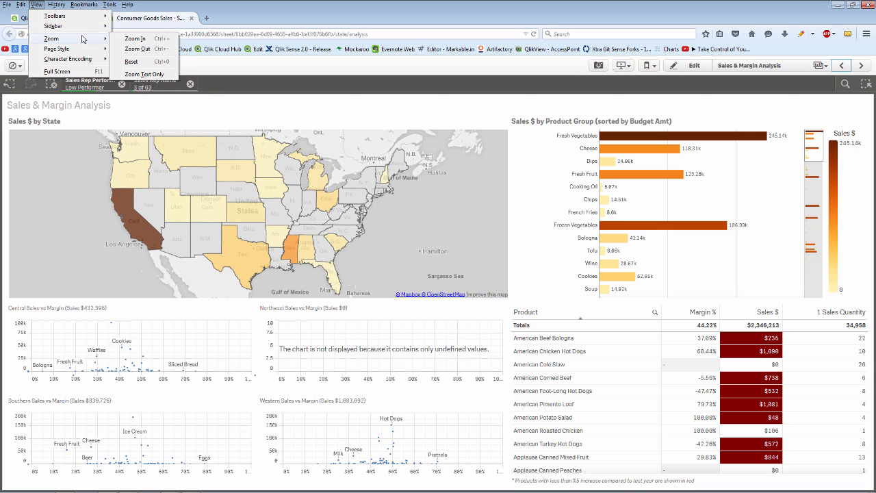
pyautogui.click(156, 41)
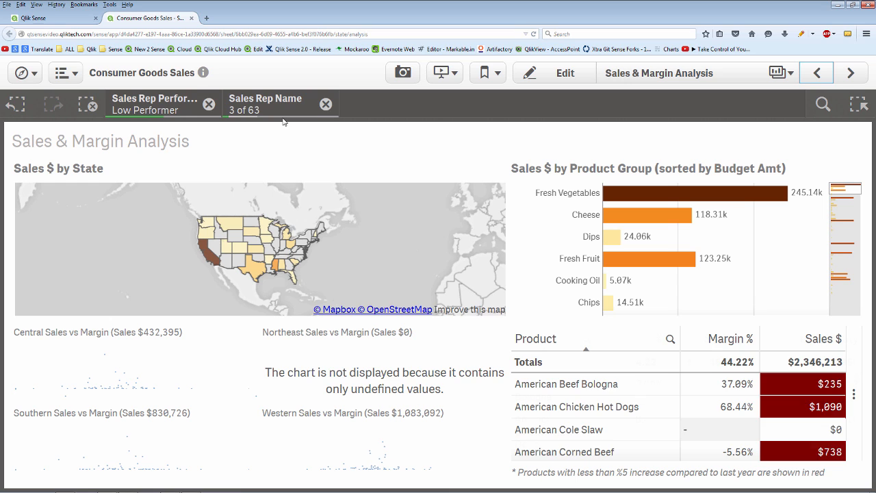
pyautogui.click(36, 4)
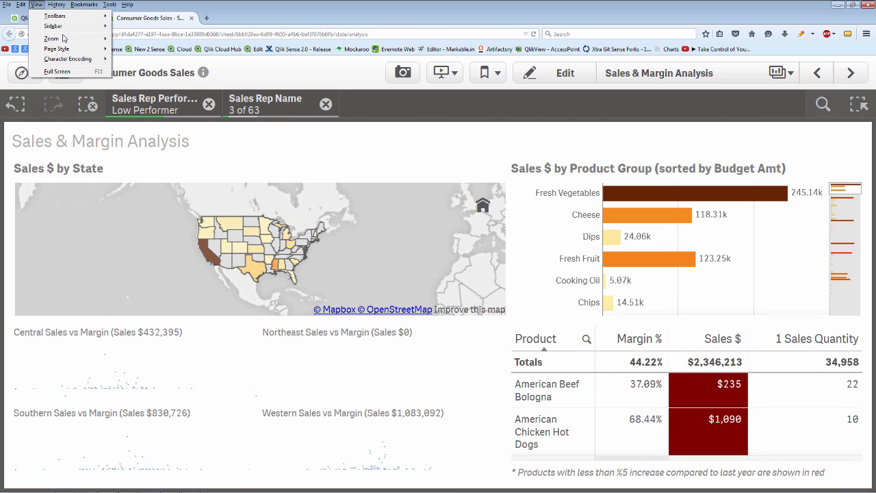
pyautogui.moveTo(83, 40)
pyautogui.click(135, 62)
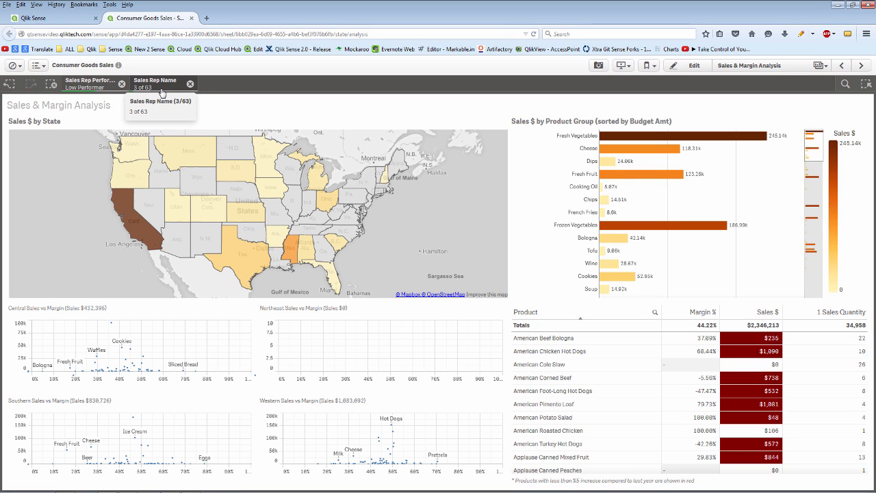
# - Switch the Sales Rep Name selection to the alternative 16 of 63 reps and confirm it
pyautogui.click(161, 91)
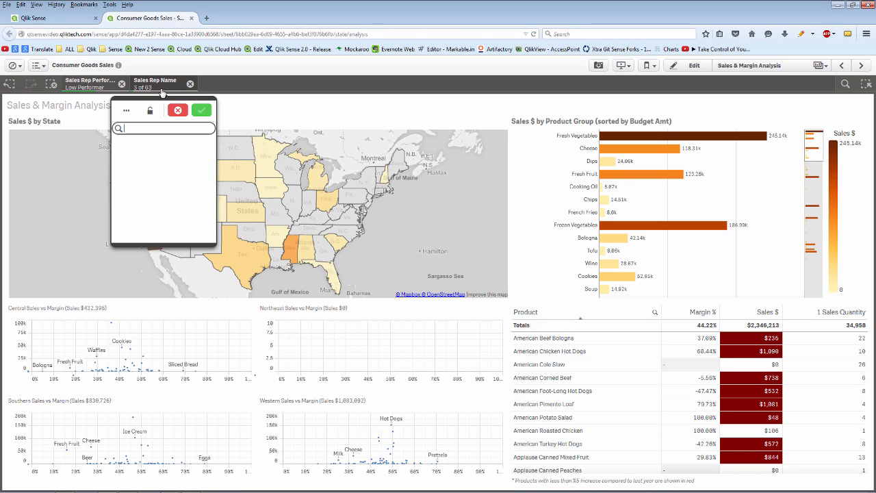
pyautogui.click(131, 117)
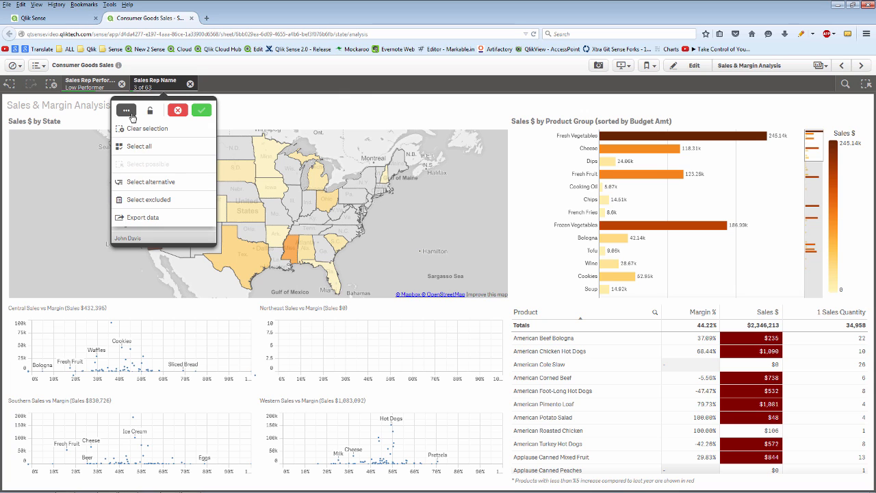
pyautogui.click(149, 183)
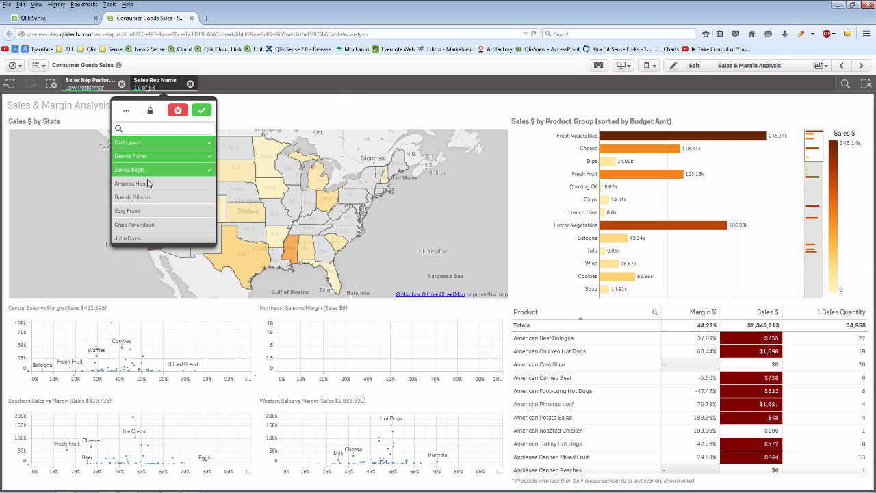
pyautogui.click(199, 112)
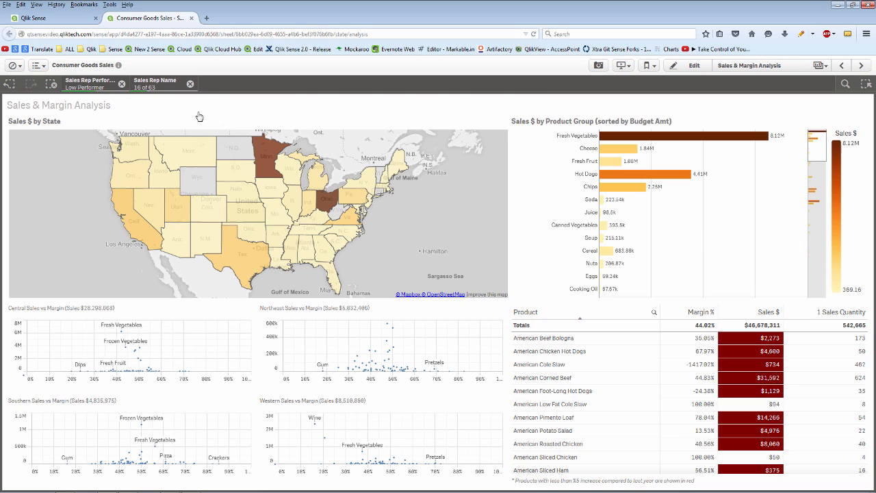
# - Review the state map's export options and the sheet's export and duplicate options without choosing any
pyautogui.rightClick(234, 191)
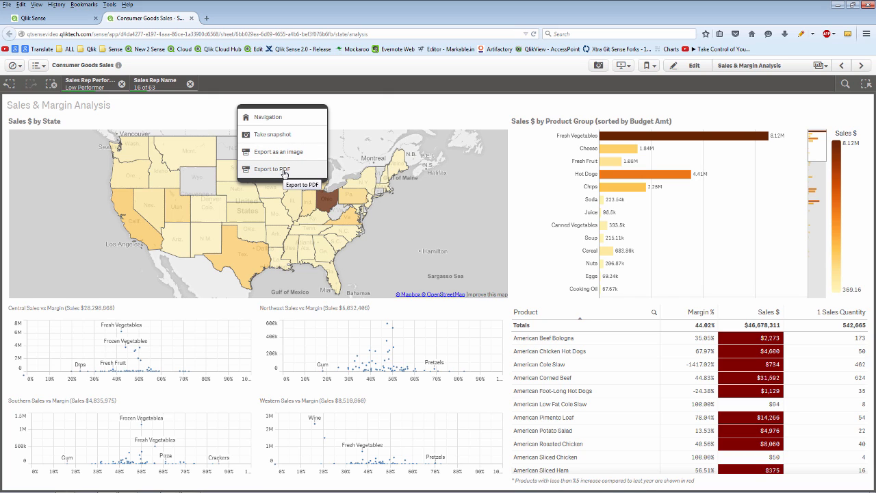
pyautogui.click(18, 67)
pyautogui.click(41, 70)
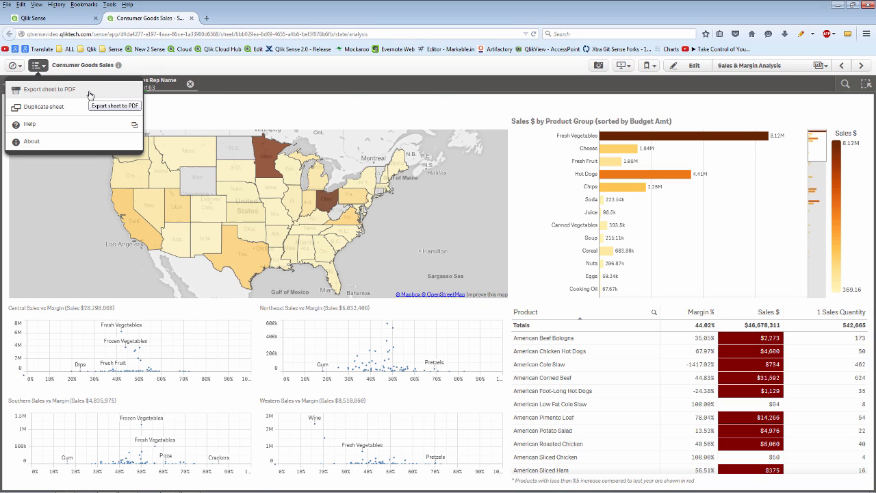
pyautogui.click(168, 114)
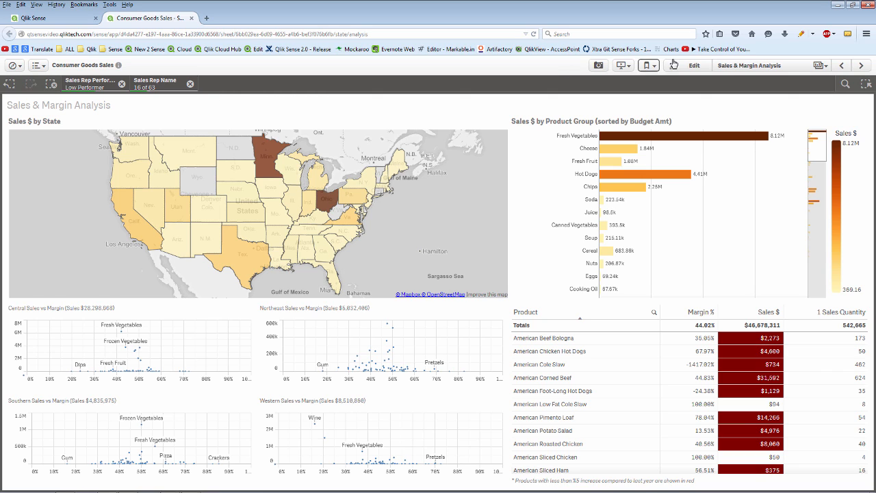
# - Snapshot the Sales $ by State map and the product-group and Northeast charts
pyautogui.click(599, 65)
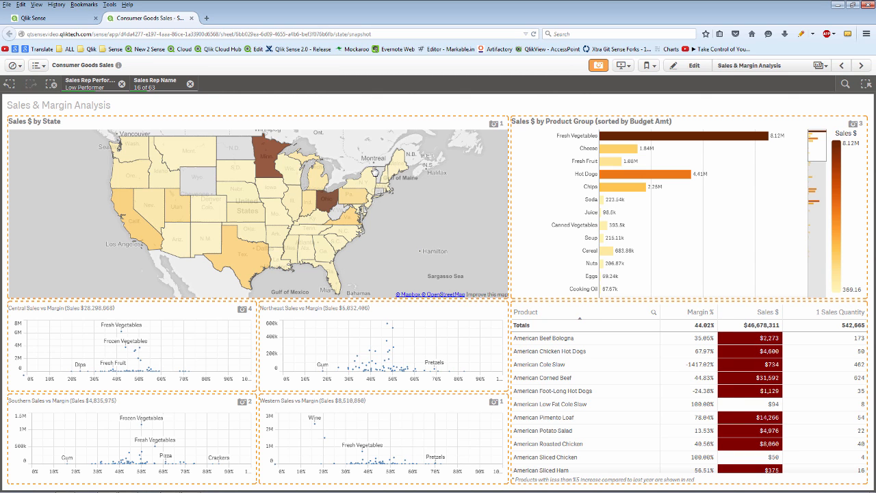
pyautogui.click(579, 211)
pyautogui.click(473, 333)
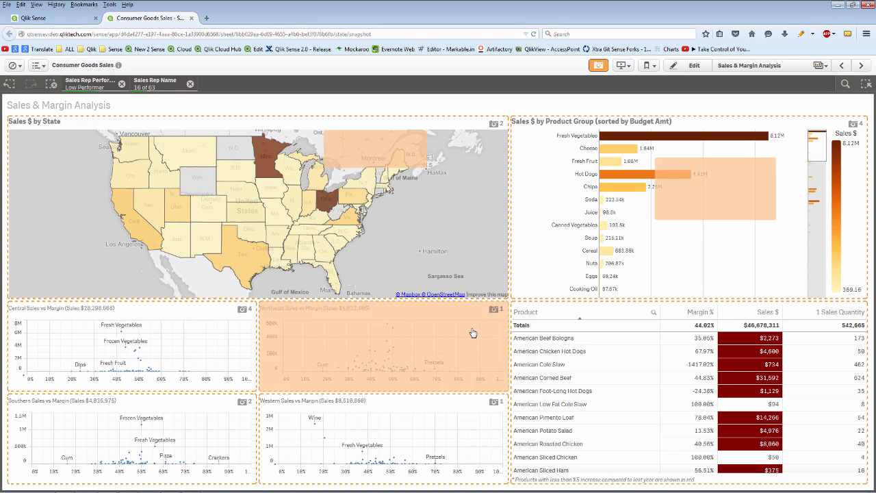
pyautogui.click(600, 66)
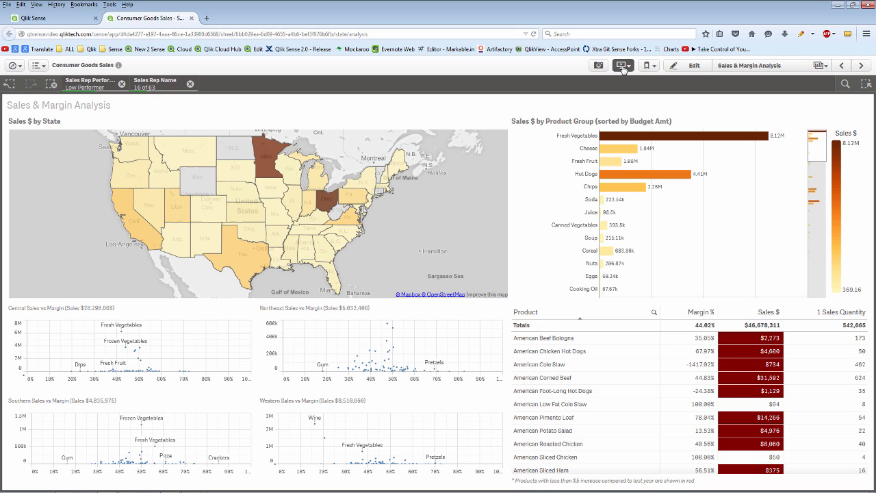
# - Play the Sales Rep Performance story full screen, advancing to the 'Bottom performing reps impact on margin' slide
pyautogui.click(623, 66)
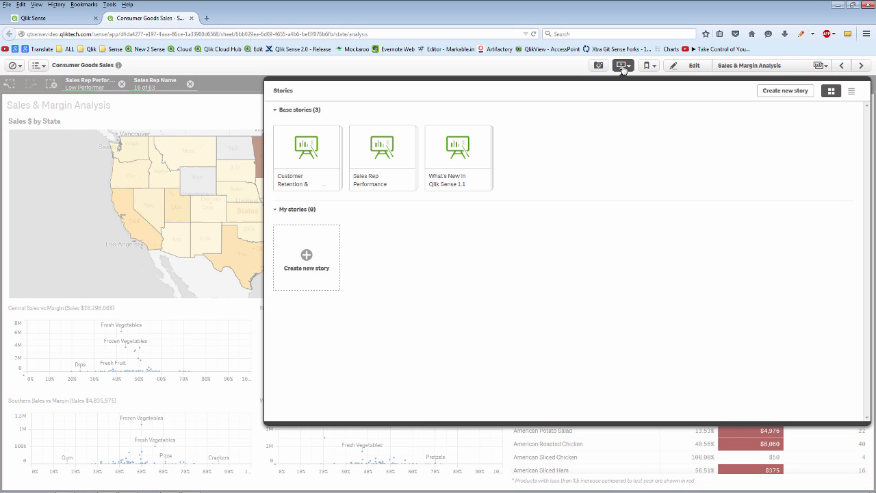
pyautogui.click(392, 168)
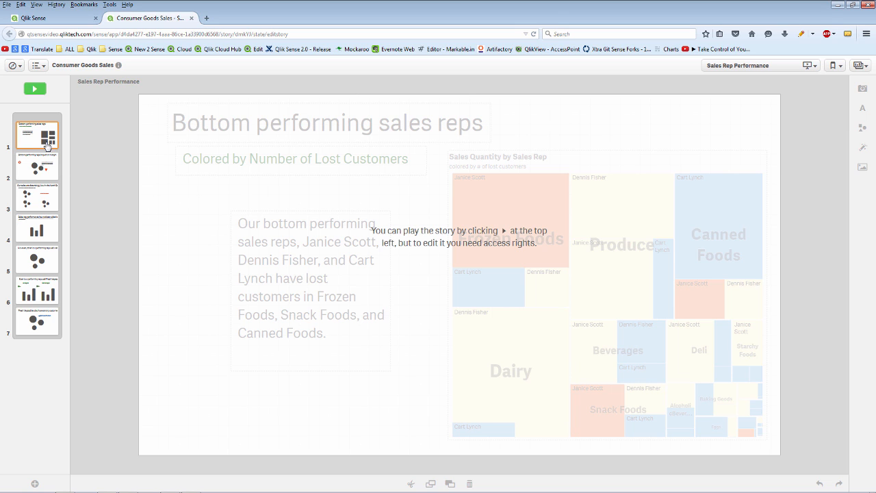
pyautogui.click(38, 89)
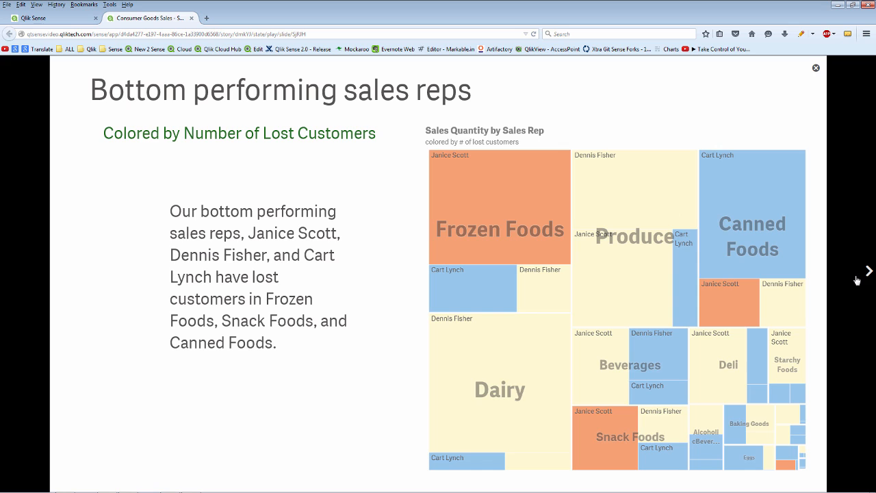
pyautogui.click(869, 274)
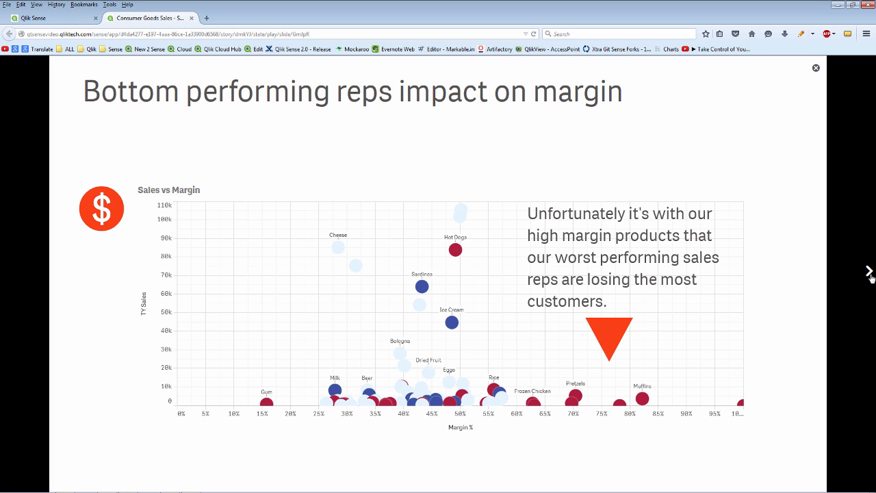
# - Advance four slides to reach 'Even low performing reps sell Fresh Vegetables well'
pyautogui.click(869, 274)
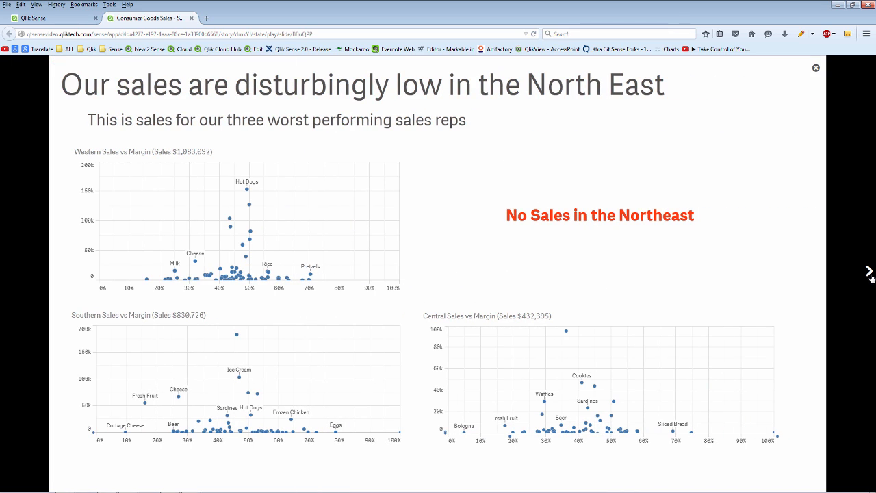
pyautogui.click(869, 272)
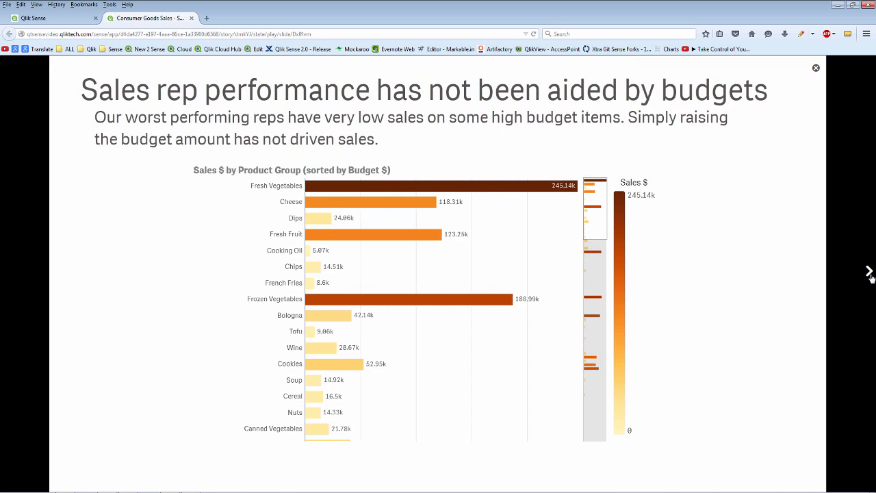
pyautogui.click(869, 272)
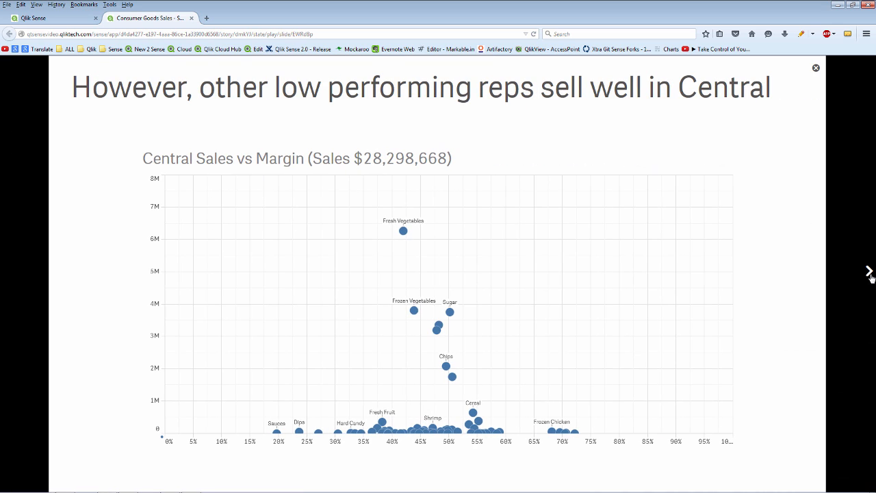
pyautogui.click(869, 273)
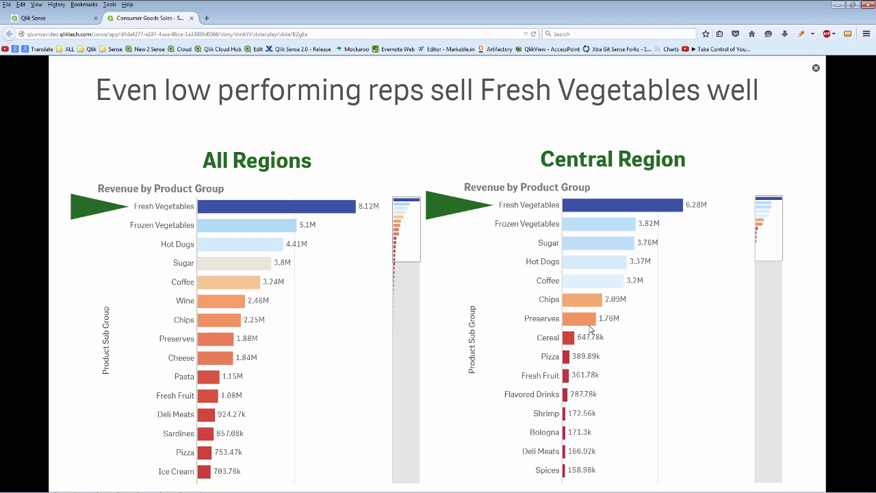
pyautogui.rightClick(584, 361)
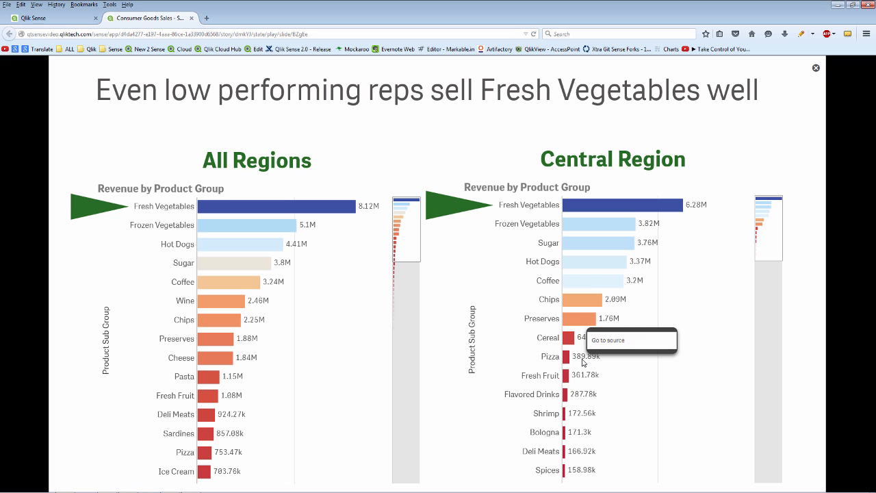
pyautogui.click(624, 343)
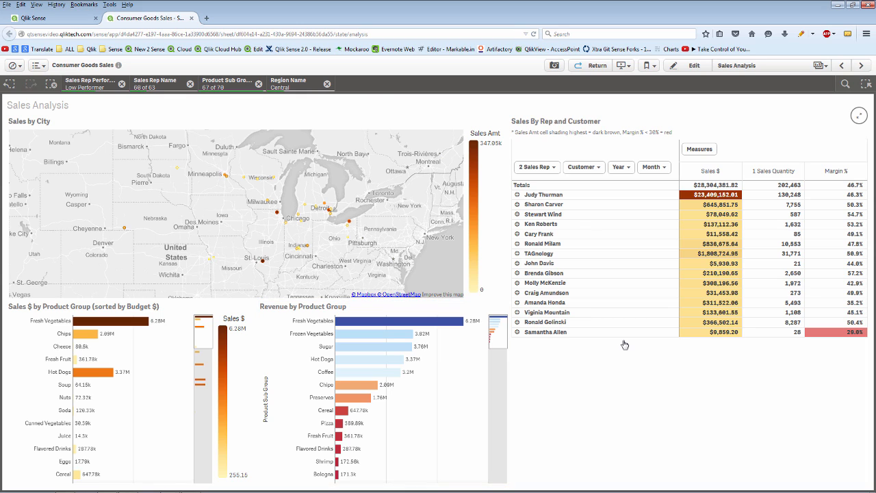
pyautogui.click(297, 84)
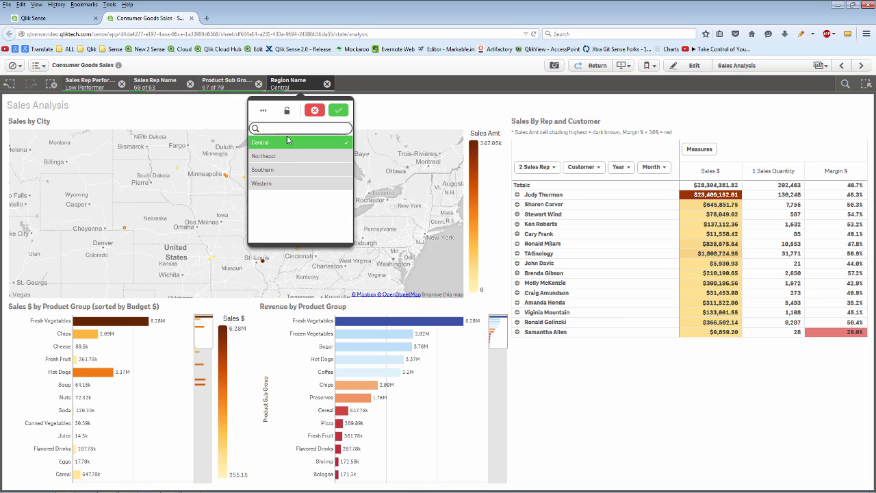
pyautogui.click(289, 156)
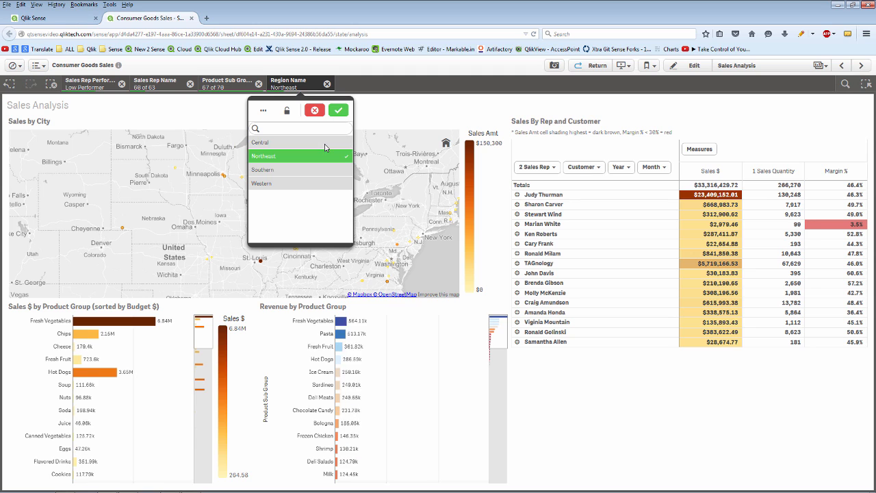
pyautogui.click(298, 176)
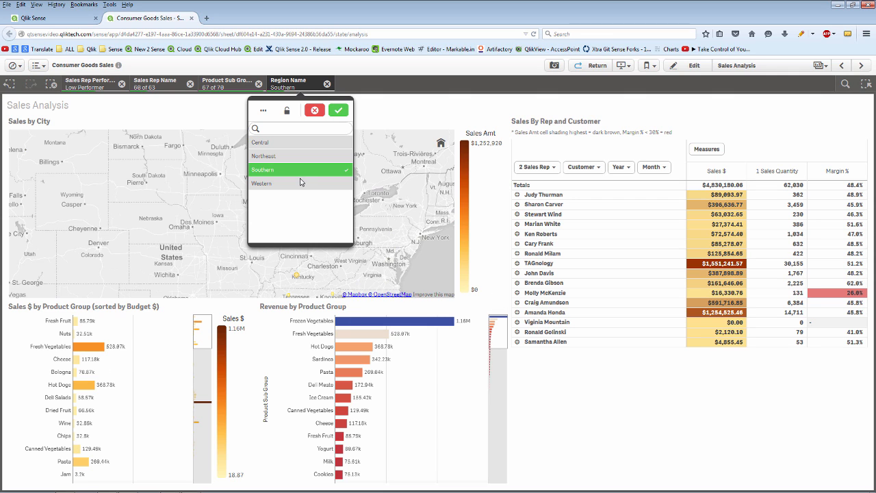
pyautogui.click(301, 182)
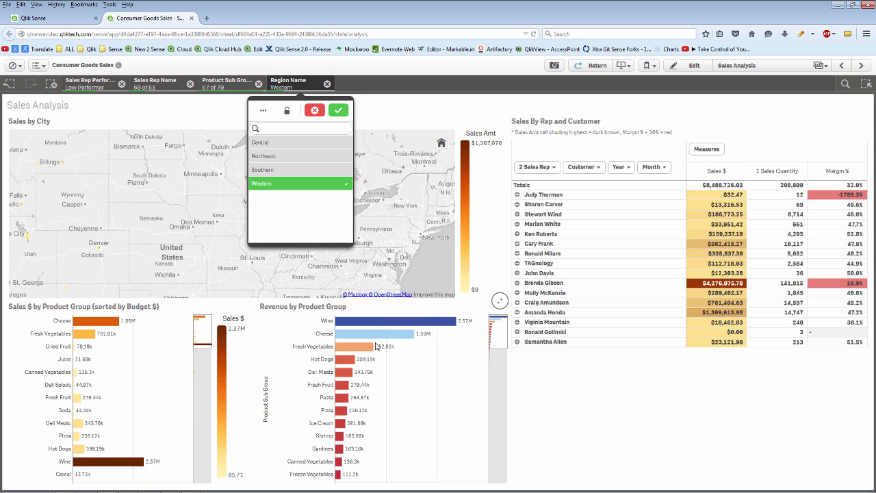
pyautogui.click(315, 110)
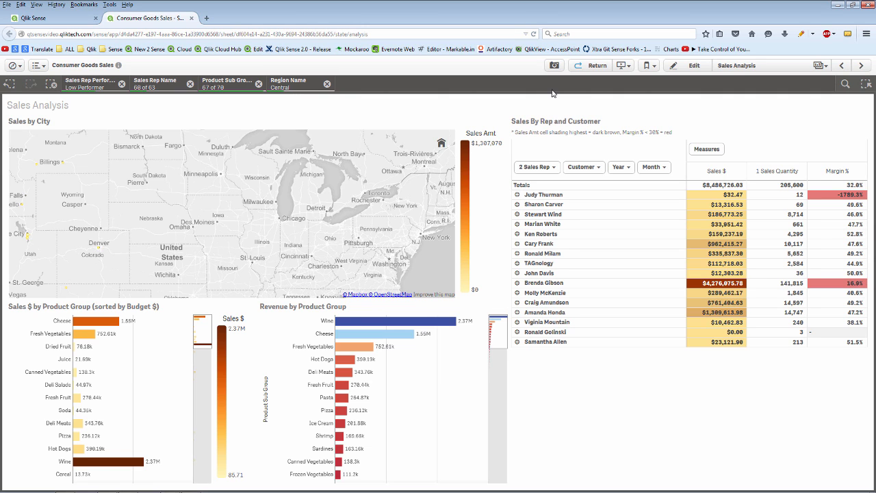
pyautogui.click(623, 65)
pyautogui.click(597, 65)
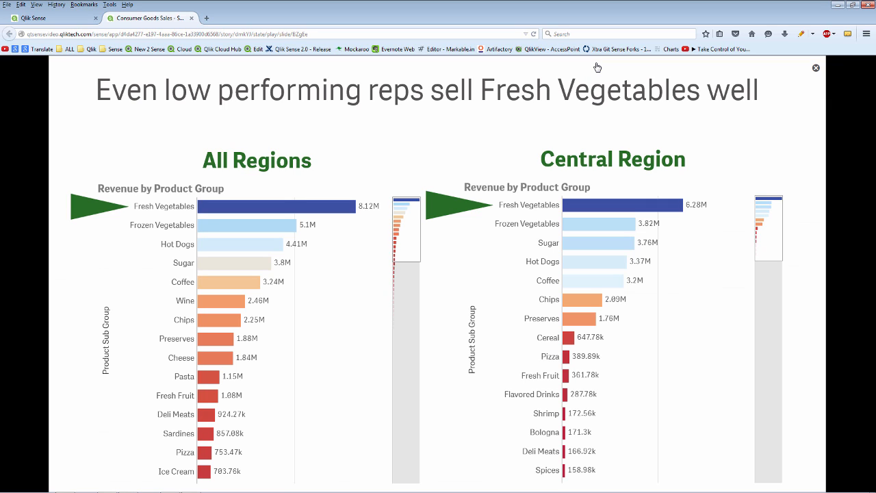
# - Exit story playback, close the Consumer Goods Sales tab, and return to Qlik Sense Desktop's 'My new sheet'
pyautogui.click(815, 68)
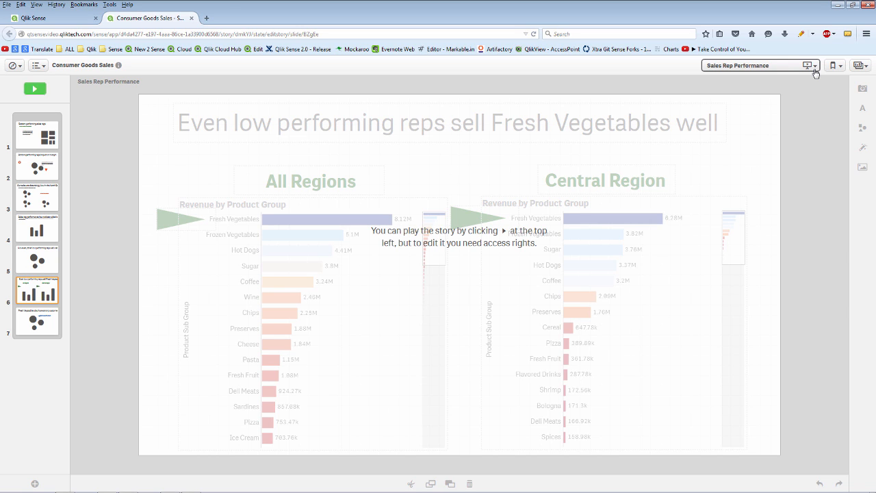
pyautogui.click(191, 19)
pyautogui.hotkey('alt', 'Tab')
pyautogui.hotkey('alt', 'Tab')
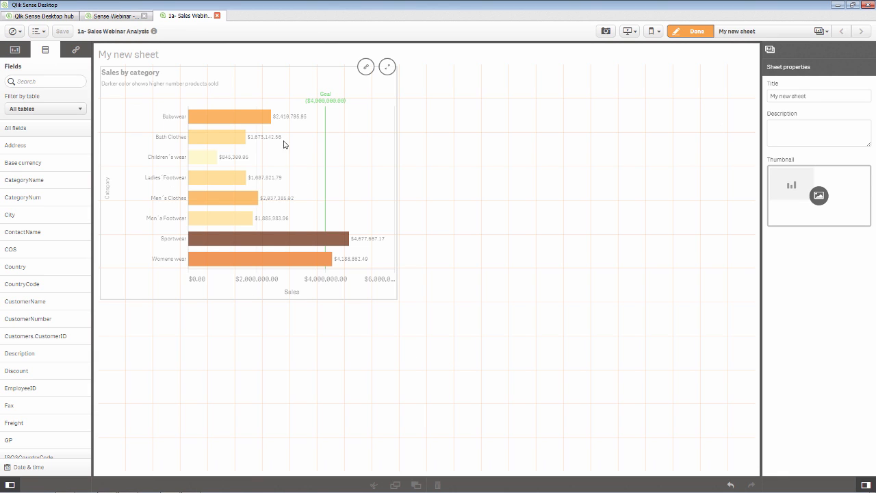
# - Place a KPI right of Sales by category using Sum(Sales) (19.41M), shortened to a strip
pyautogui.click(14, 51)
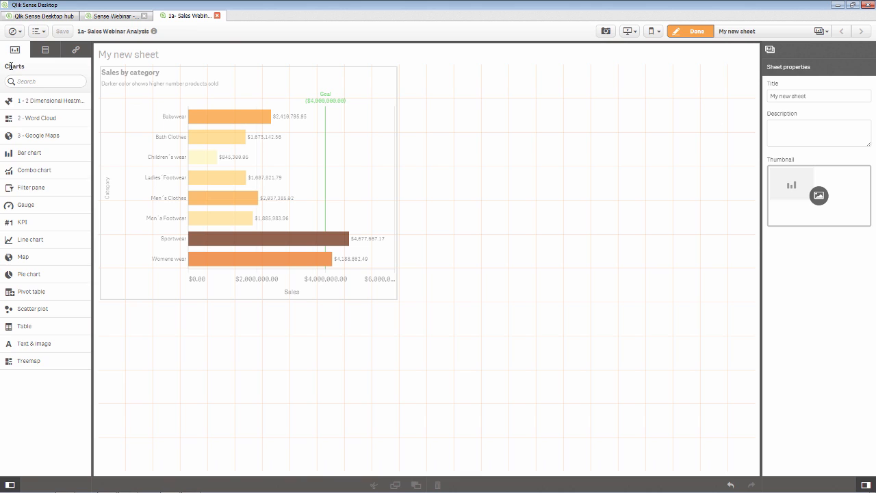
pyautogui.moveTo(27, 221); pyautogui.dragTo(572, 217)
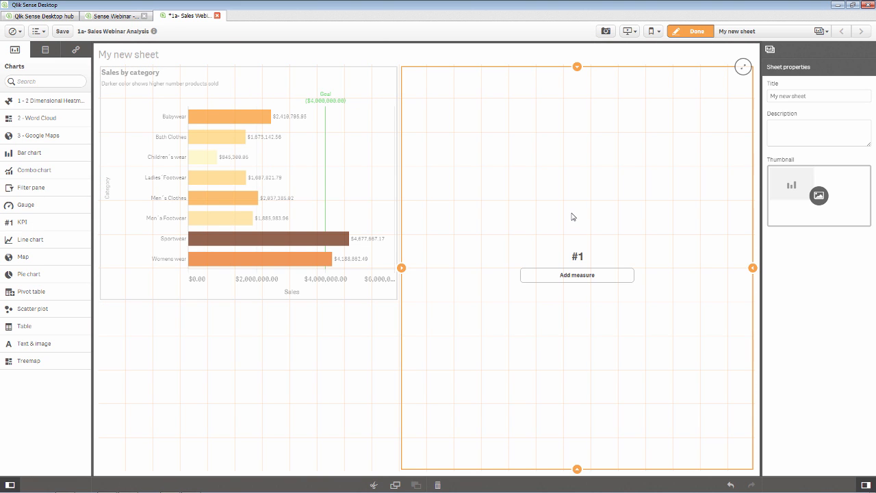
pyautogui.click(575, 275)
pyautogui.write('sales')
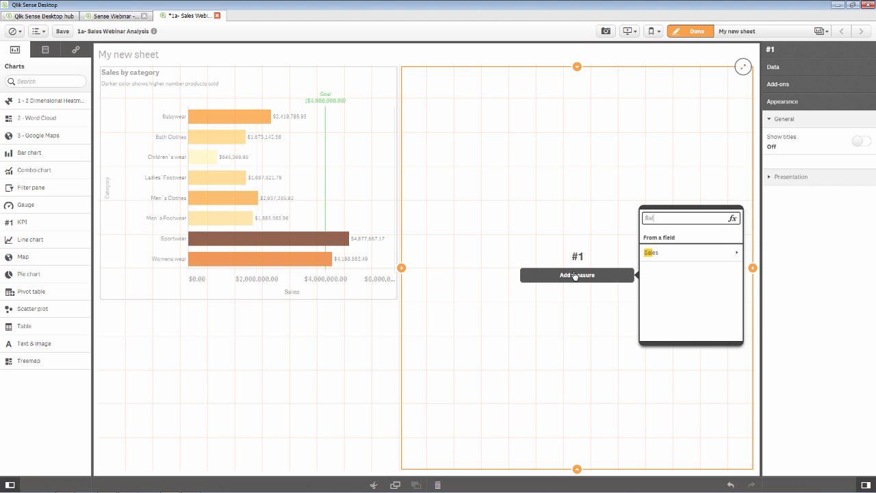
pyautogui.click(693, 251)
pyautogui.click(682, 252)
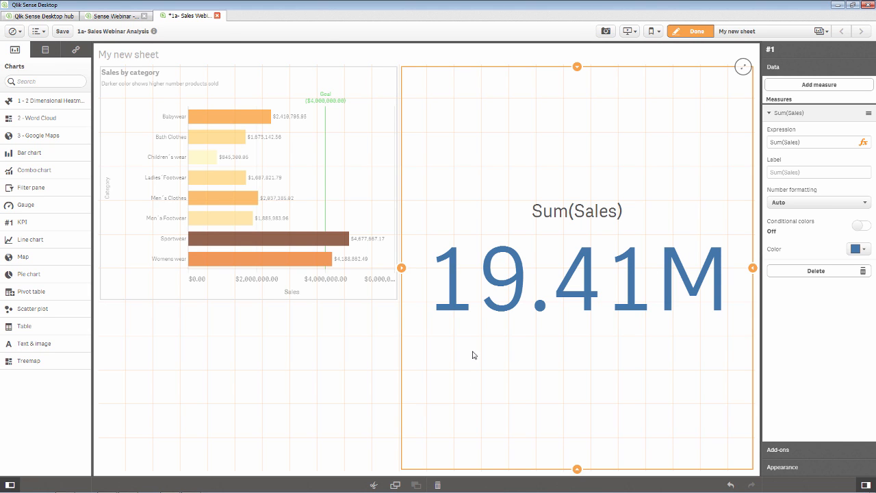
pyautogui.moveTo(577, 470); pyautogui.dragTo(565, 175)
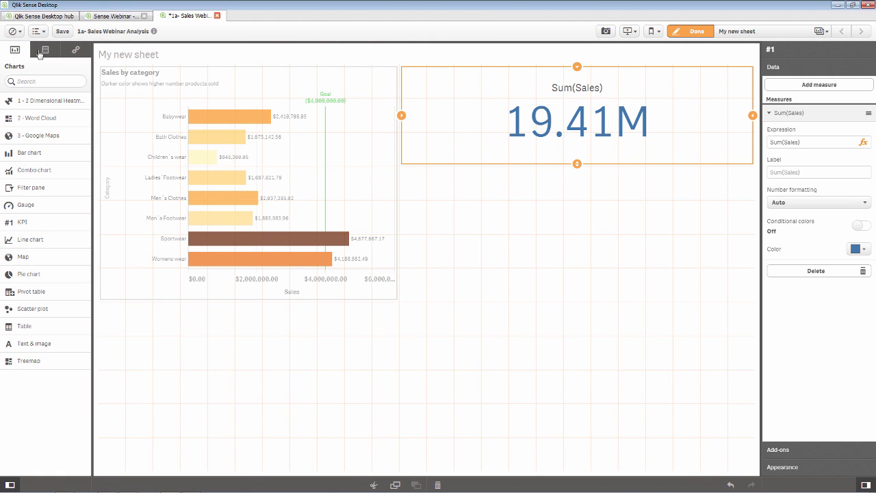
# - Open the Data manager in a new tab, listing Categories, Customers, Products and Orders$
pyautogui.click(12, 31)
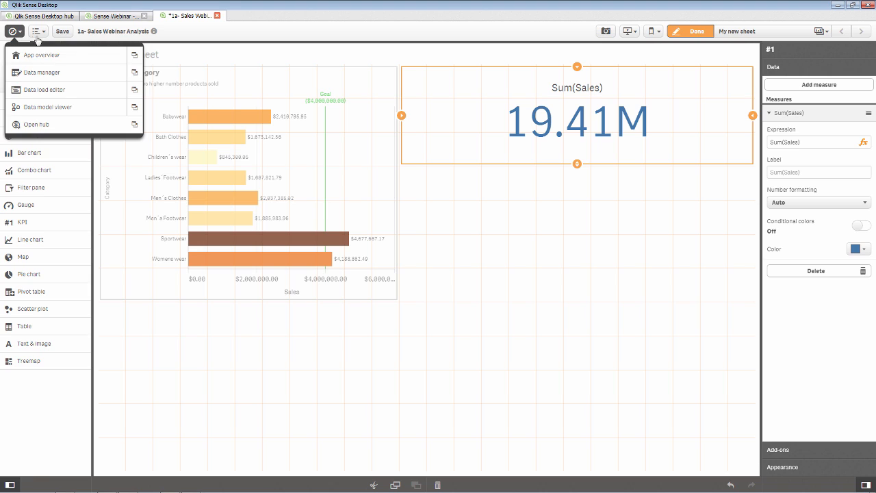
pyautogui.click(135, 72)
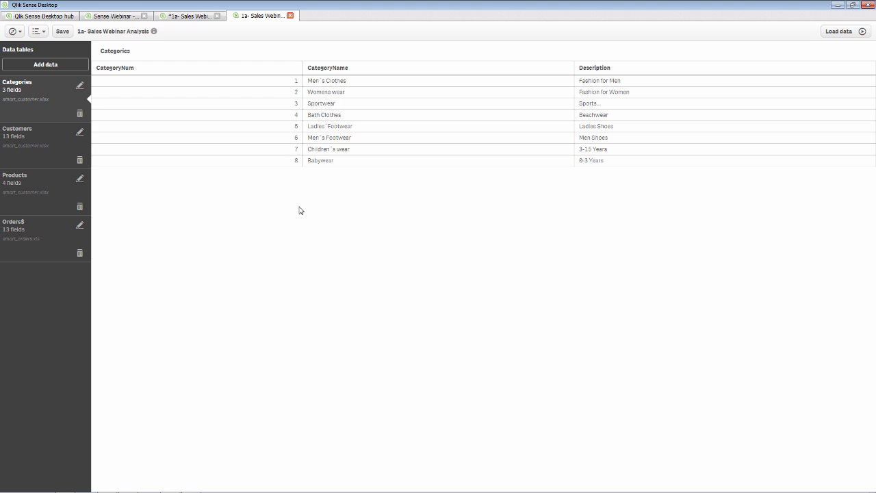
# - Add data from Qlik DataMarket's Currency category, choosing the 3x3 currency exchange rates dataset
pyautogui.click(63, 67)
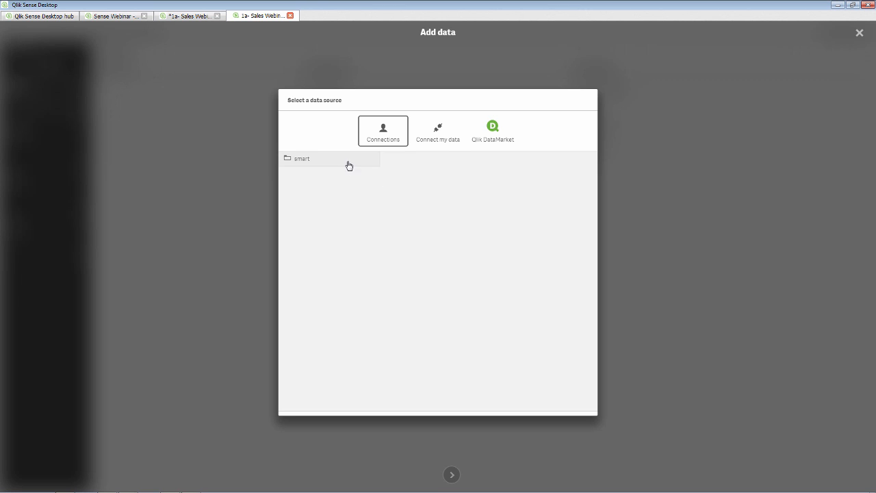
pyautogui.click(446, 146)
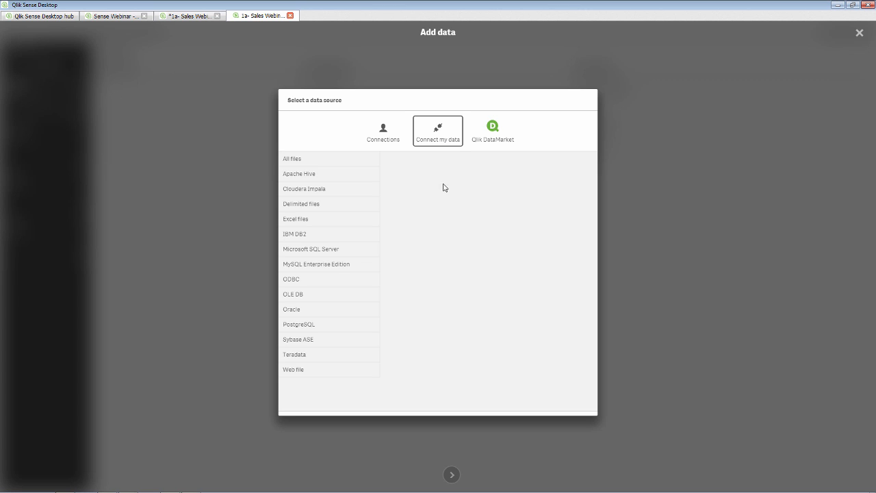
pyautogui.click(504, 142)
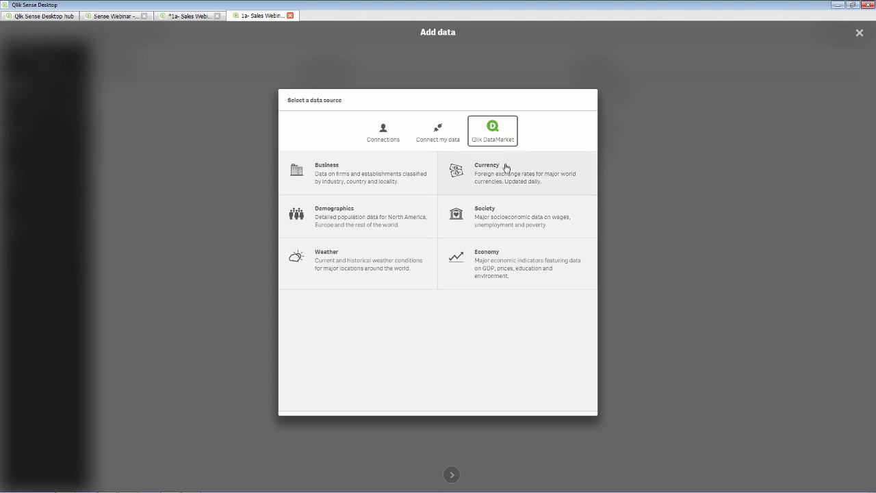
pyautogui.click(506, 171)
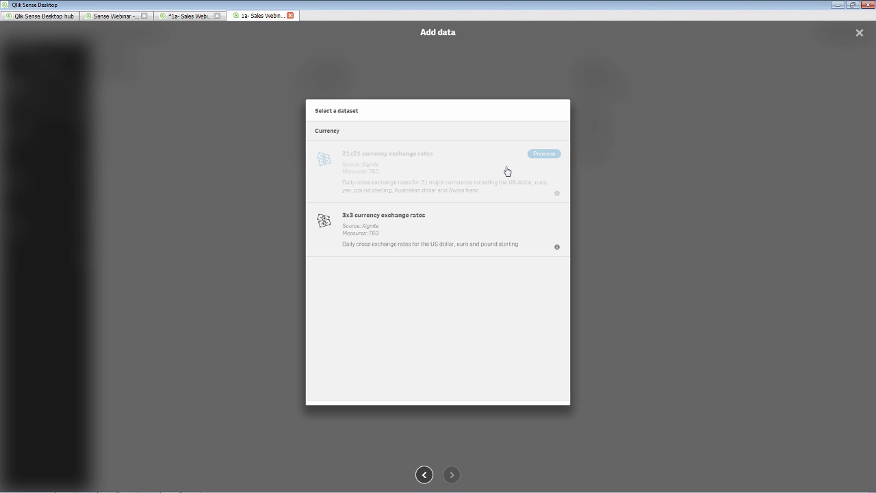
pyautogui.click(432, 225)
# - Select the most recent US dollar to Euro rate and profile it for associations
pyautogui.doubleClick(432, 225)
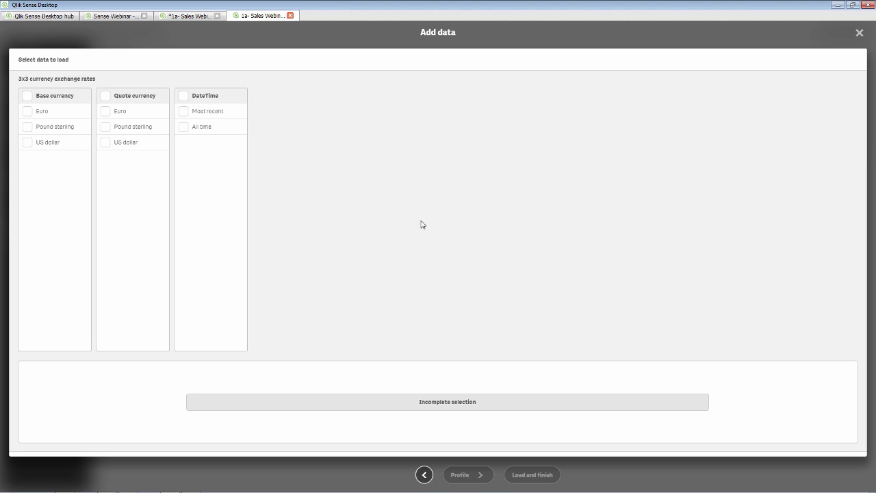
pyautogui.click(27, 143)
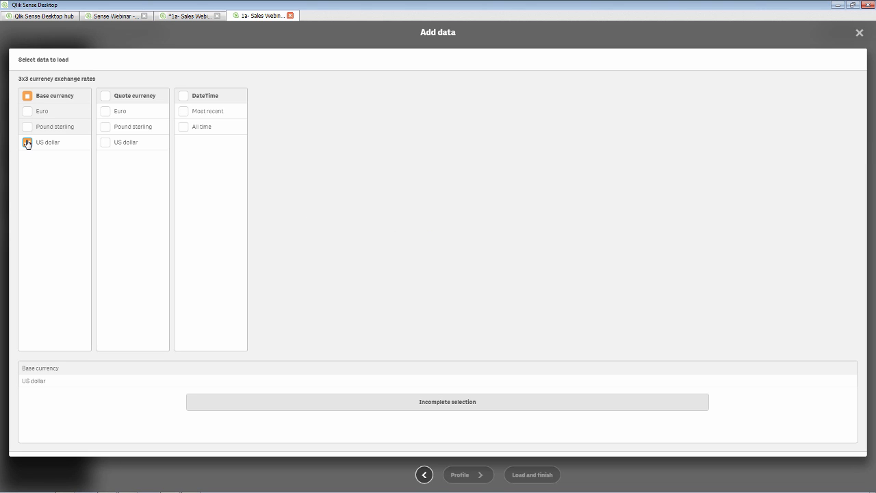
pyautogui.click(106, 112)
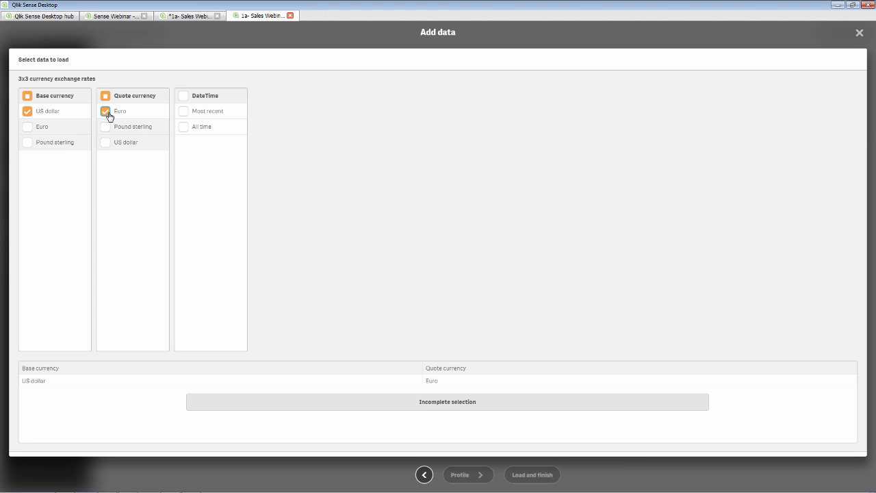
pyautogui.click(183, 112)
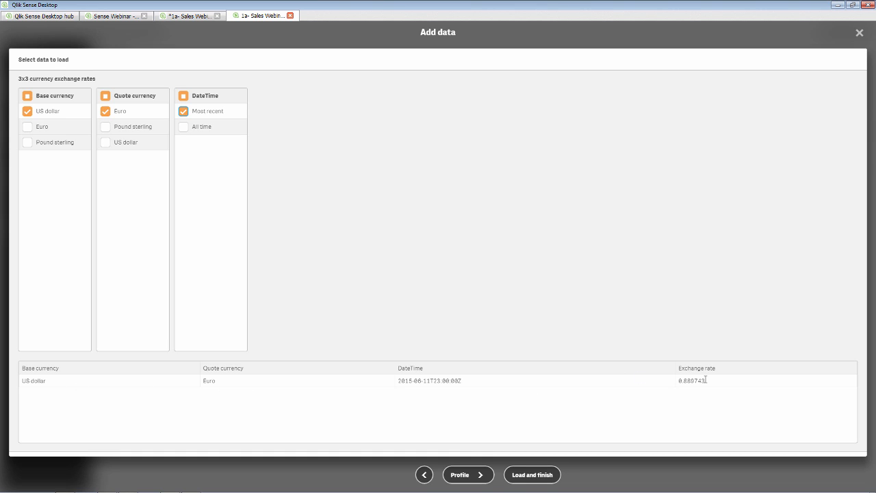
pyautogui.click(470, 472)
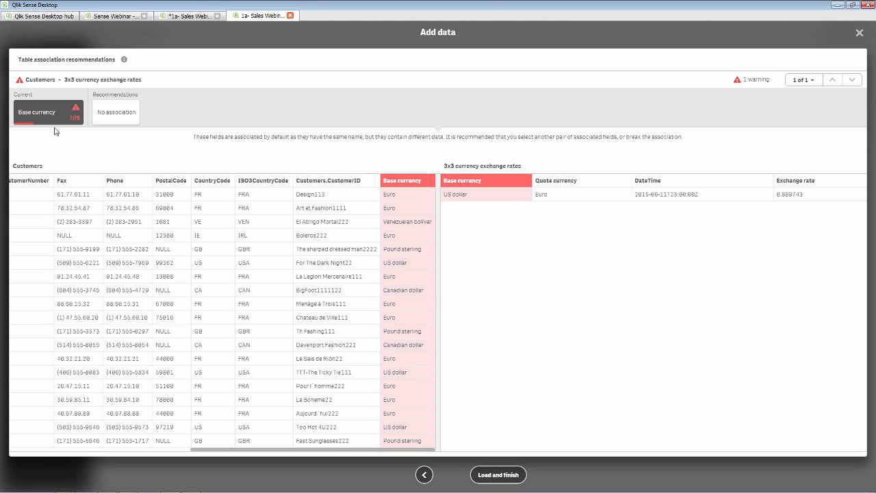
# - Load the 3x3 currency exchange rates table and return to editing the sheet
pyautogui.click(496, 474)
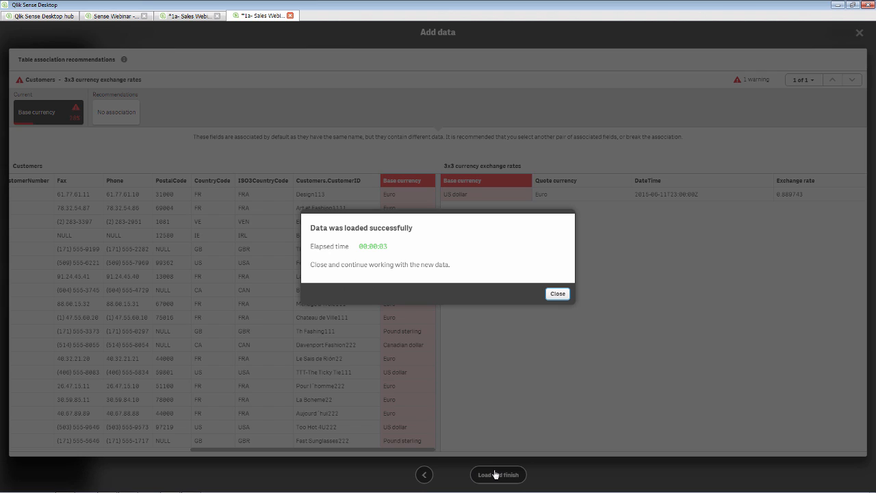
pyautogui.click(563, 293)
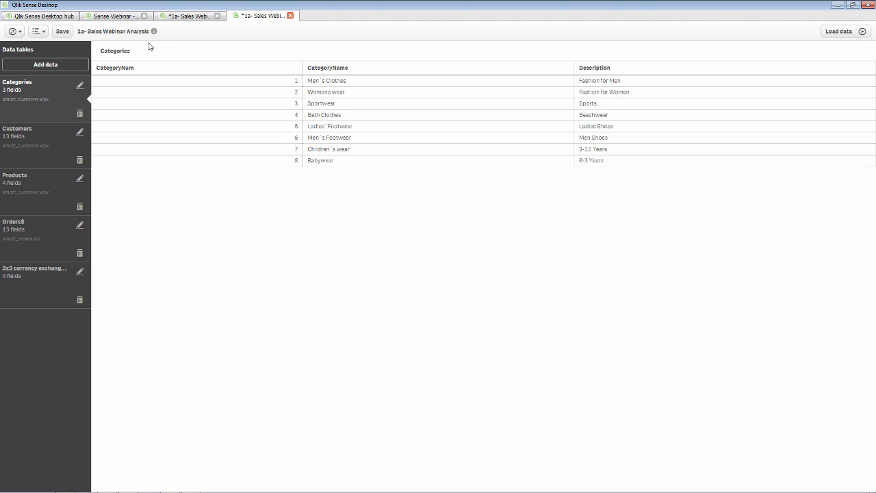
pyautogui.click(187, 20)
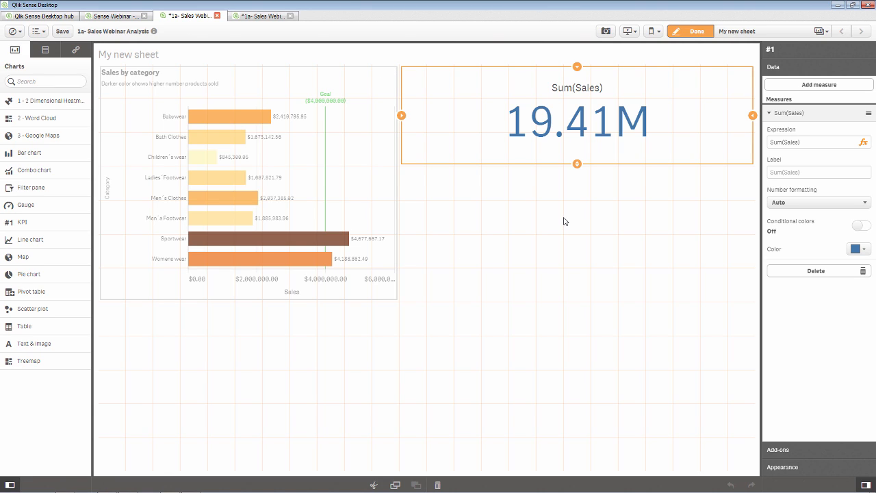
# - Start a new master measure and insert Sum(Sales) in the expression editor
pyautogui.click(75, 55)
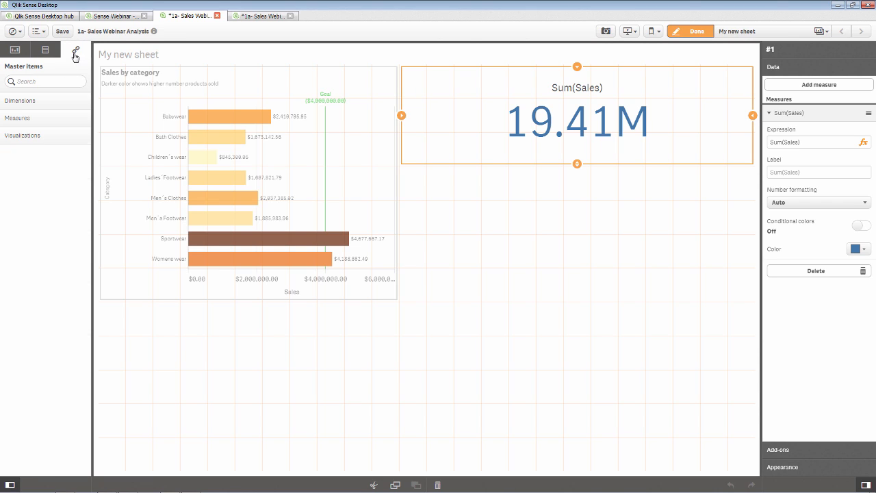
pyautogui.click(42, 121)
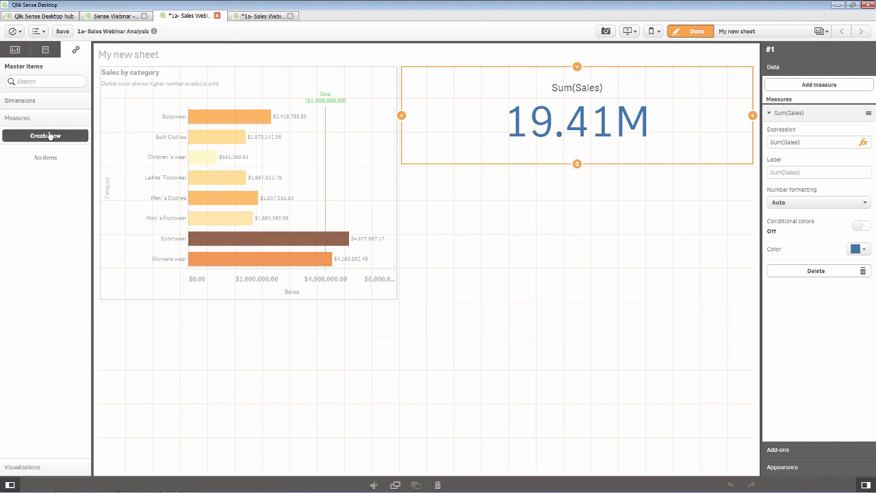
pyautogui.click(50, 136)
pyautogui.click(440, 195)
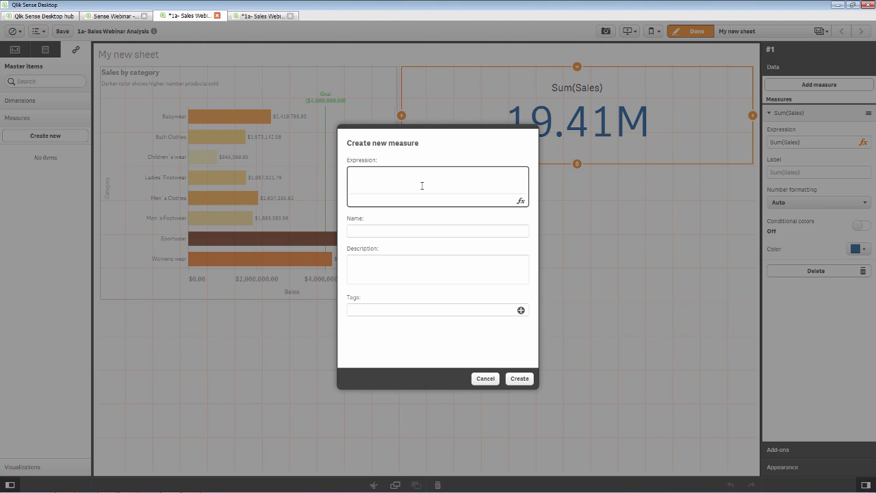
pyautogui.click(520, 201)
pyautogui.click(794, 119)
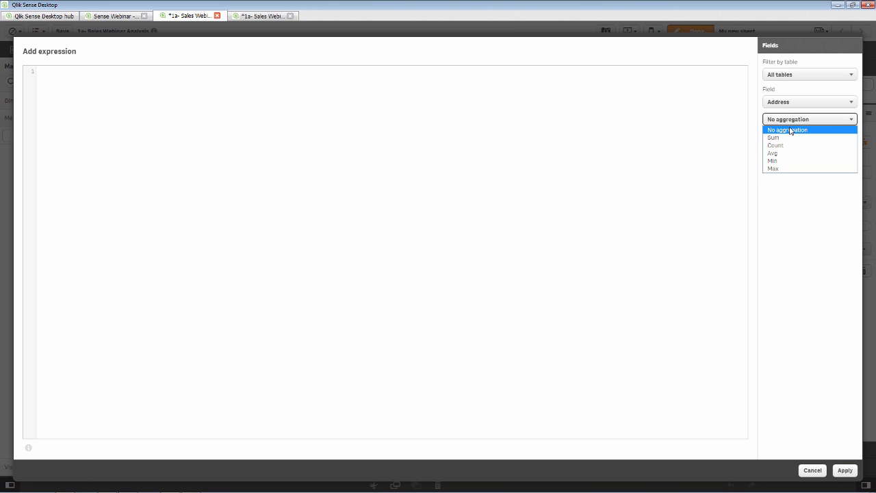
pyautogui.click(794, 136)
pyautogui.click(790, 104)
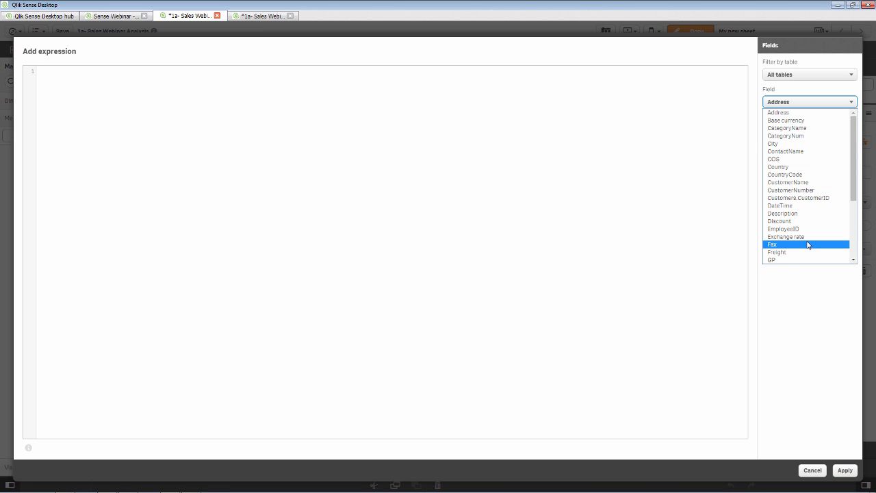
pyautogui.scroll(-3, 811, 236)
pyautogui.click(792, 227)
pyautogui.click(794, 145)
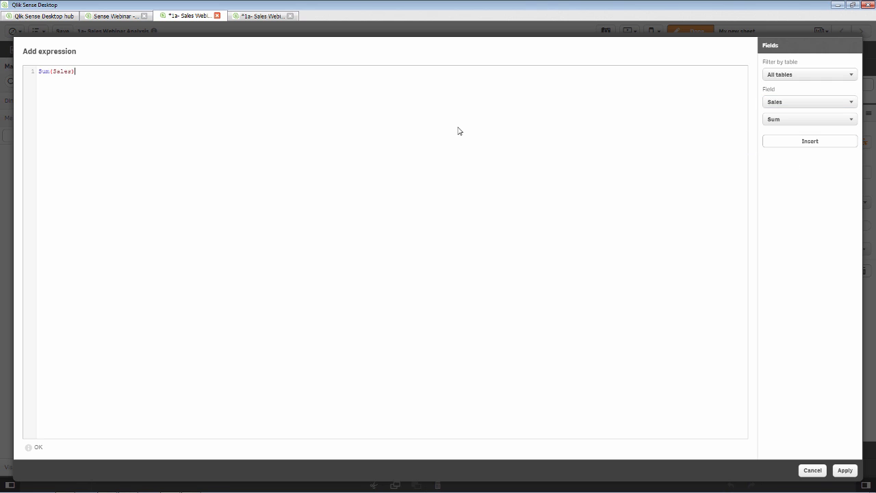
# - Multiply by [Exchange rate] and save the measure as Euro Sales
pyautogui.write('*')
pyautogui.click(787, 119)
pyautogui.click(780, 127)
pyautogui.click(781, 103)
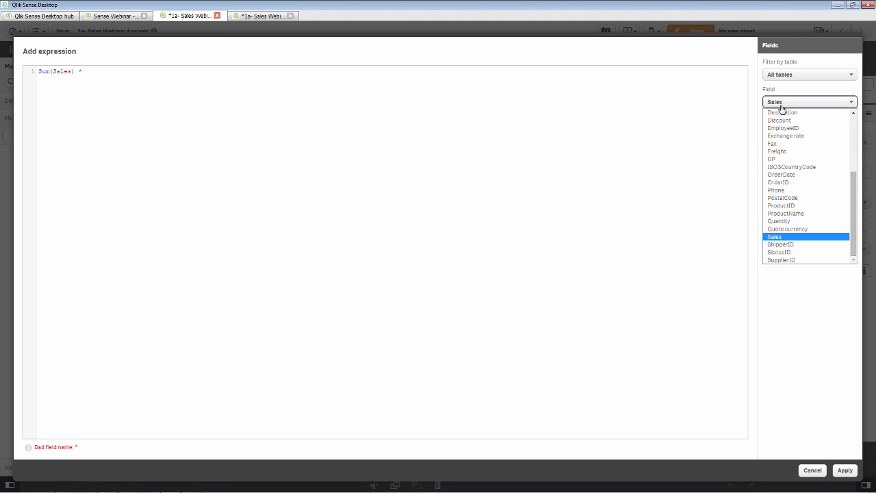
pyautogui.click(786, 135)
pyautogui.click(821, 146)
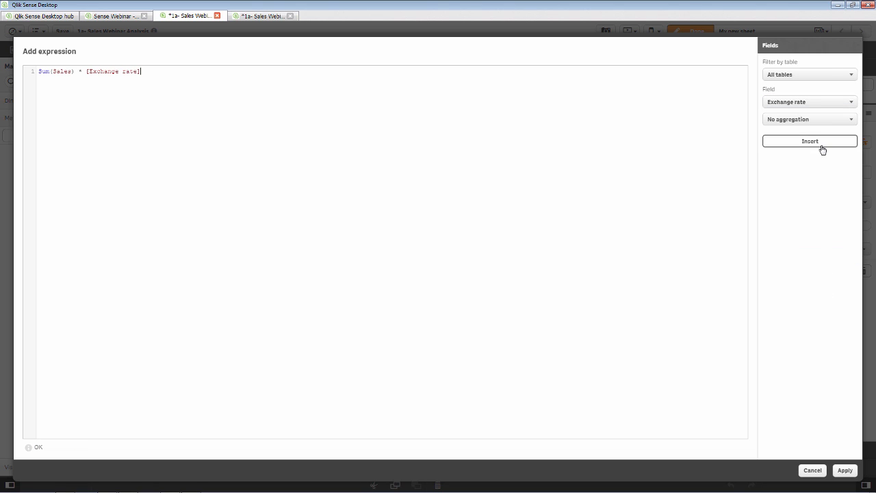
pyautogui.click(845, 470)
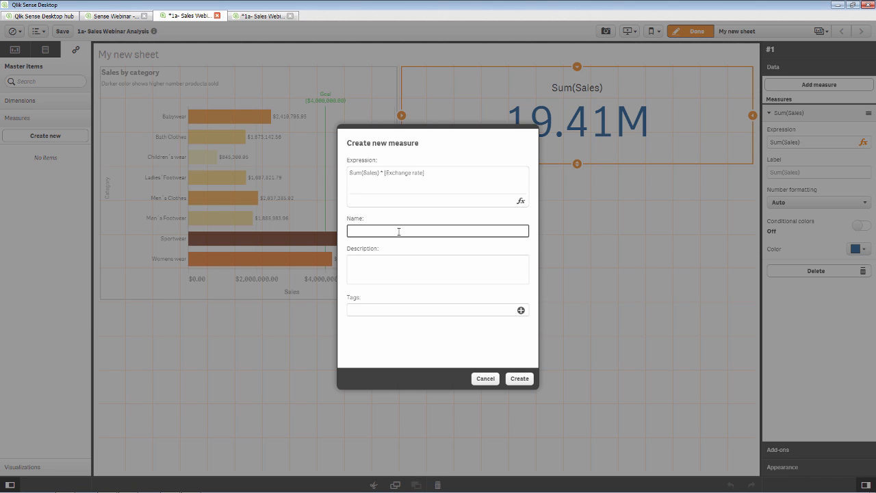
pyautogui.write('Euro Sales')
pyautogui.click(518, 379)
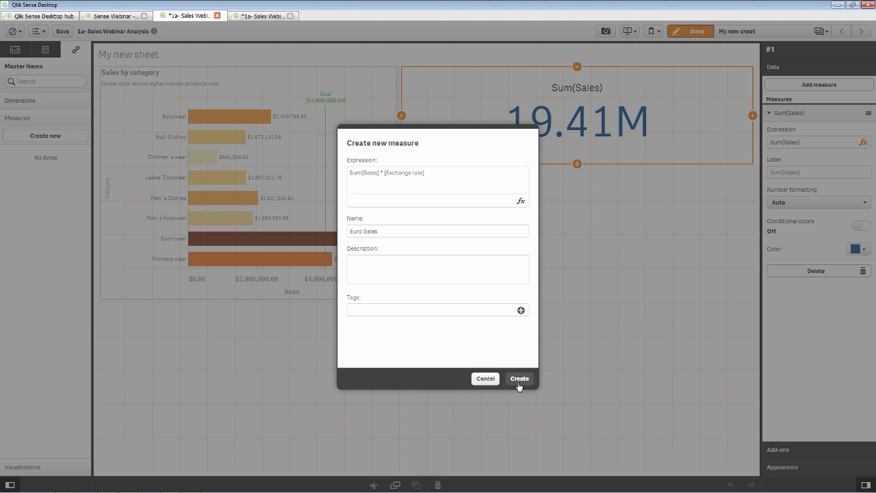
# - Create the Margin % master measure as Sum(GP) / Sum(Sales)
pyautogui.click(66, 136)
pyautogui.click(375, 180)
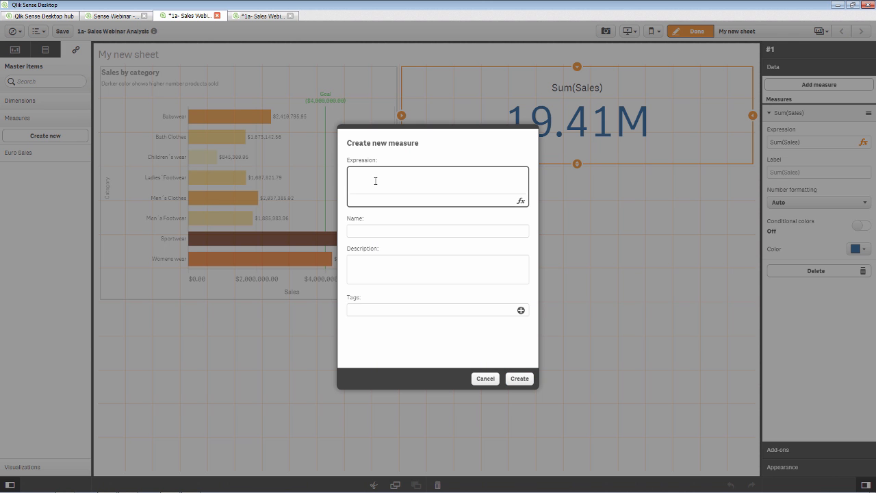
pyautogui.write('Sum(GP) / Sum(Sales')
pyautogui.click(375, 230)
pyautogui.write('Mar')
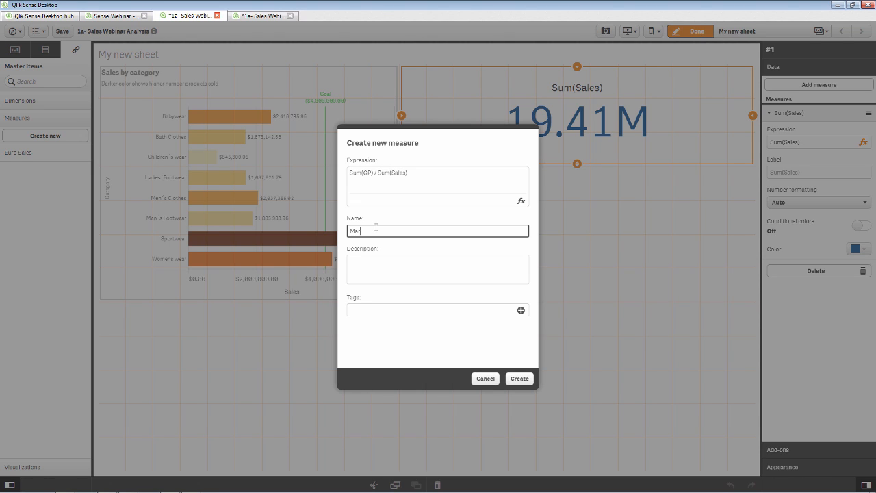
pyautogui.write('gin %')
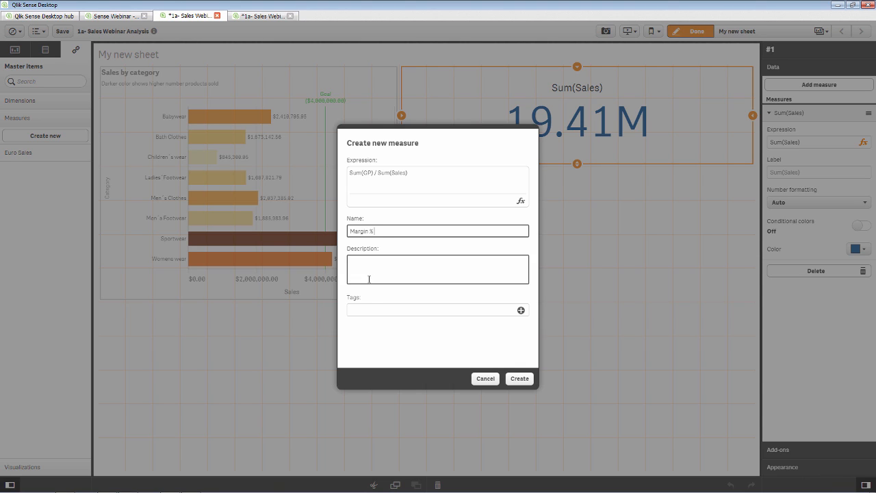
pyautogui.click(520, 380)
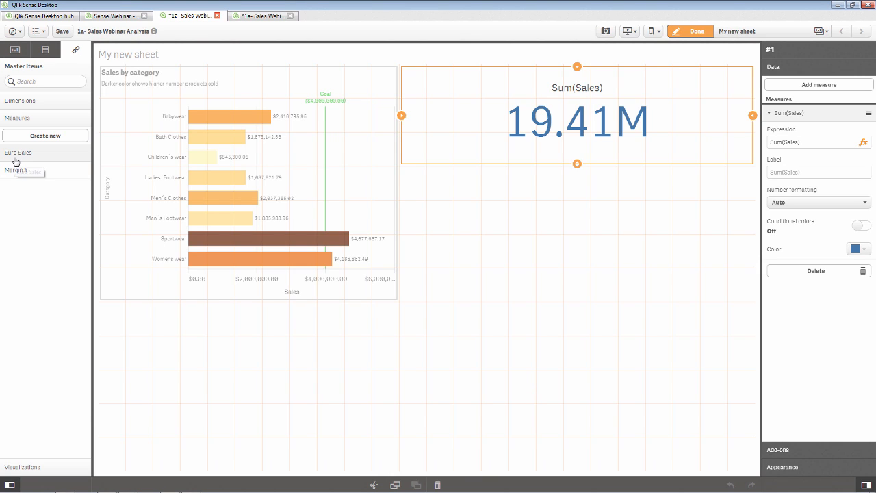
# - Add Euro Sales (17.27M) as the KPI's second value, label Sum(Sales) 'US Dollars', and narrow it
pyautogui.moveTo(17, 154); pyautogui.dragTo(556, 130)
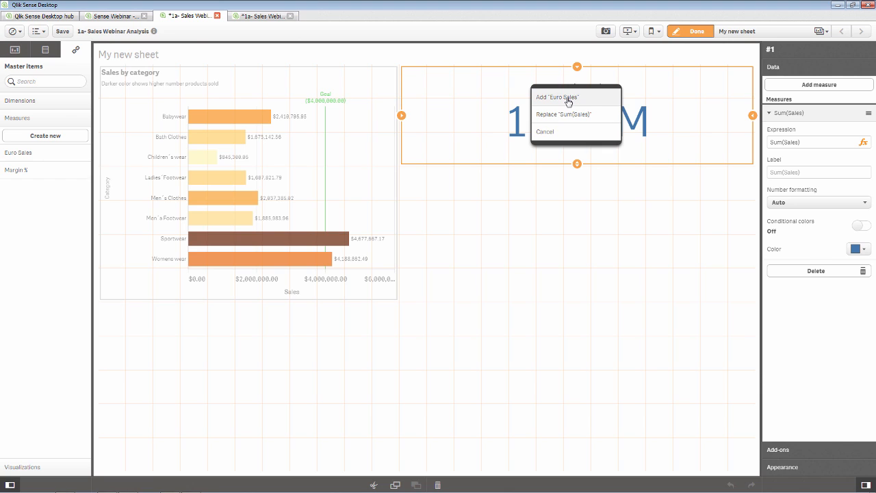
pyautogui.click(568, 102)
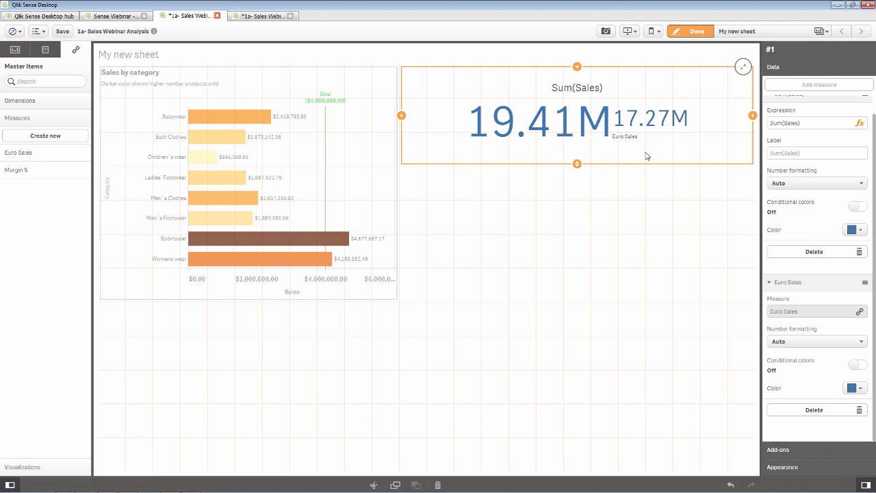
pyautogui.click(797, 152)
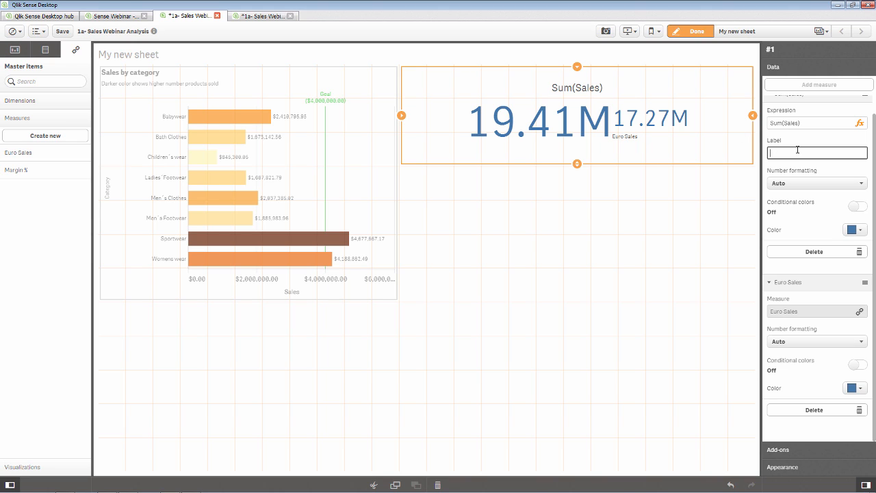
pyautogui.write('US Dollars')
pyautogui.moveTo(752, 115); pyautogui.dragTo(698, 115)
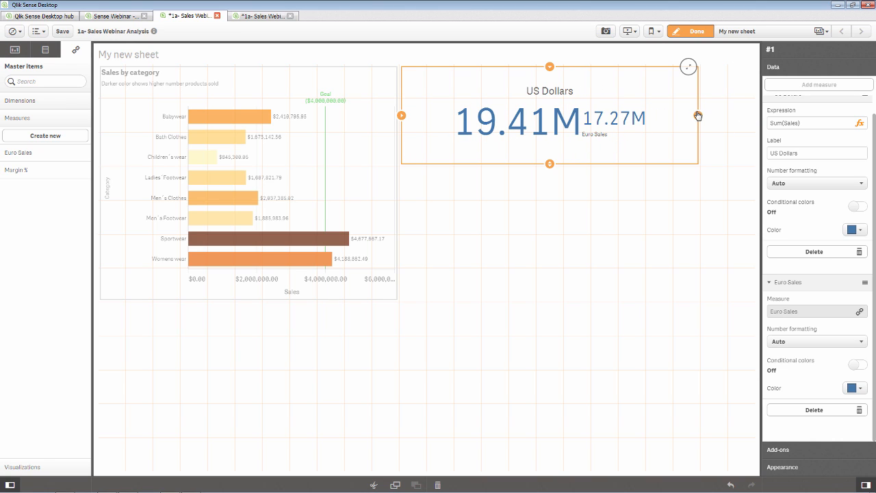
pyautogui.click(676, 221)
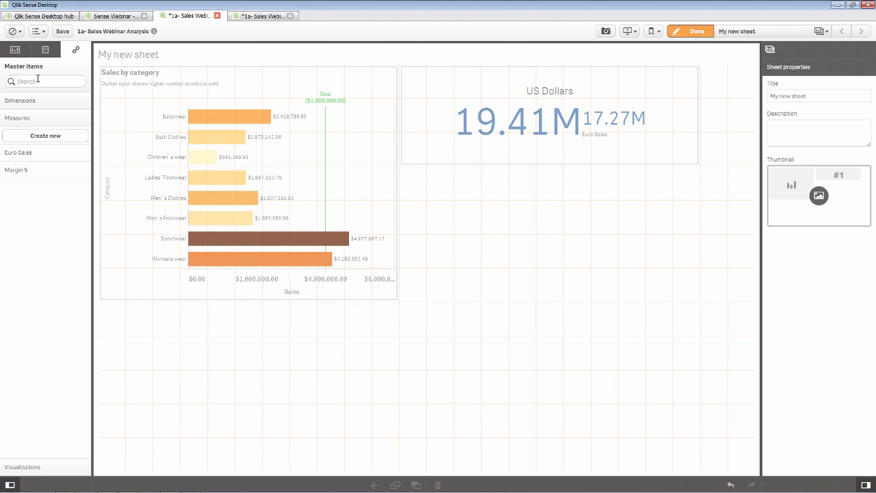
pyautogui.click(45, 53)
# - Place an empty map below Sales by category at about half width, then return to Data manager
pyautogui.click(18, 53)
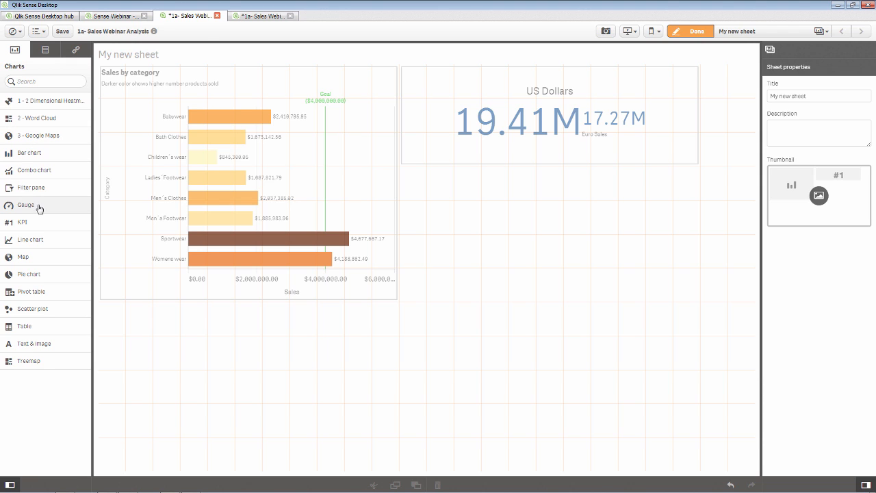
pyautogui.moveTo(30, 259); pyautogui.dragTo(134, 298)
pyautogui.moveTo(267, 374); pyautogui.dragTo(267, 374)
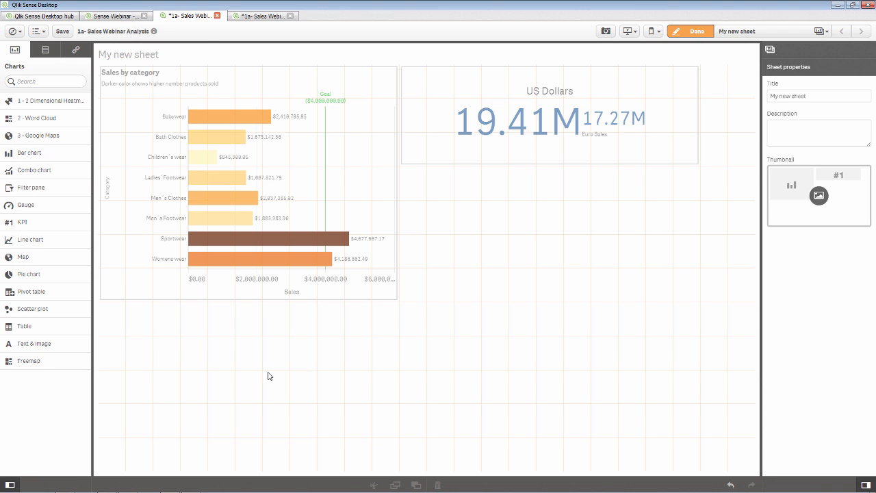
pyautogui.moveTo(753, 386); pyautogui.dragTo(425, 388)
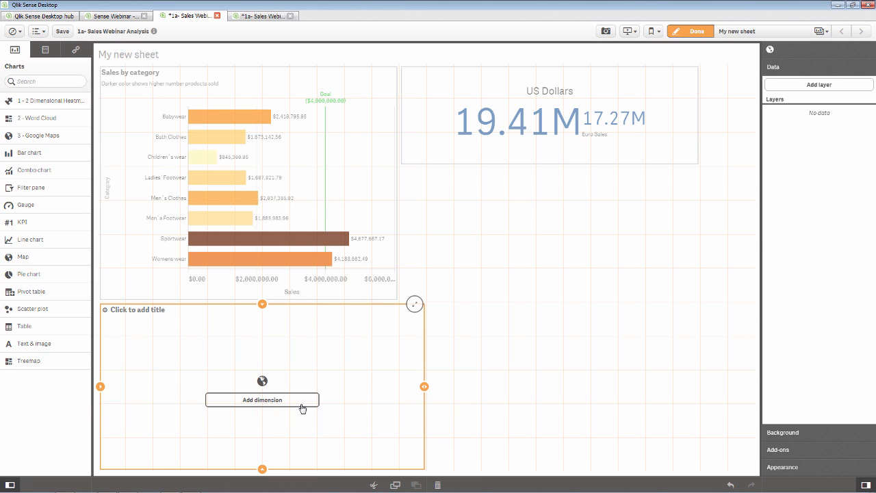
pyautogui.click(261, 18)
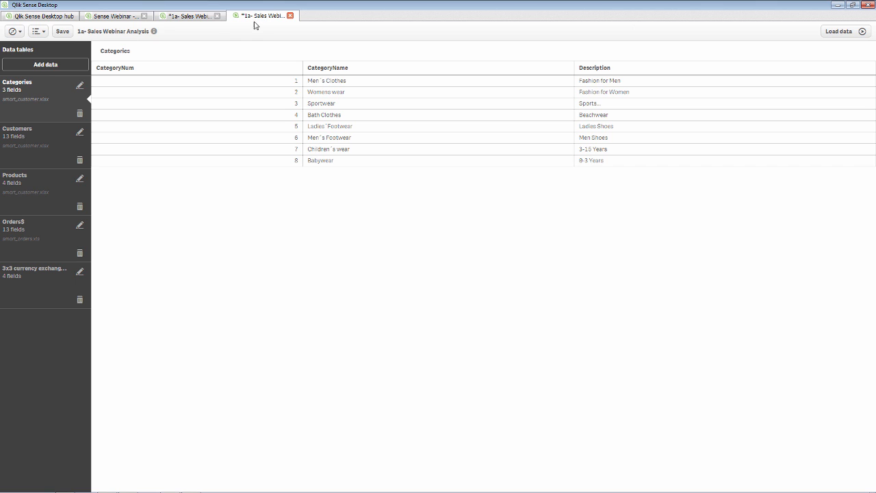
# - Start a new Microsoft SQL Server connection from Add data's file and database connectors
pyautogui.click(58, 67)
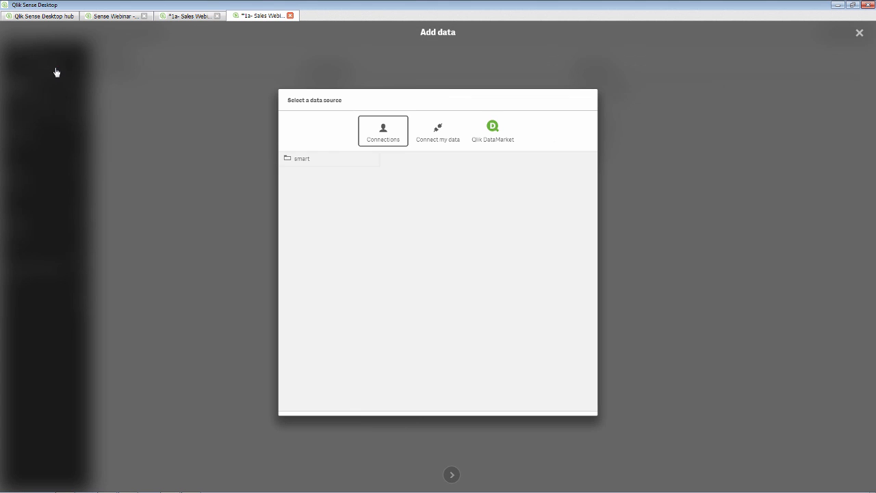
pyautogui.click(436, 140)
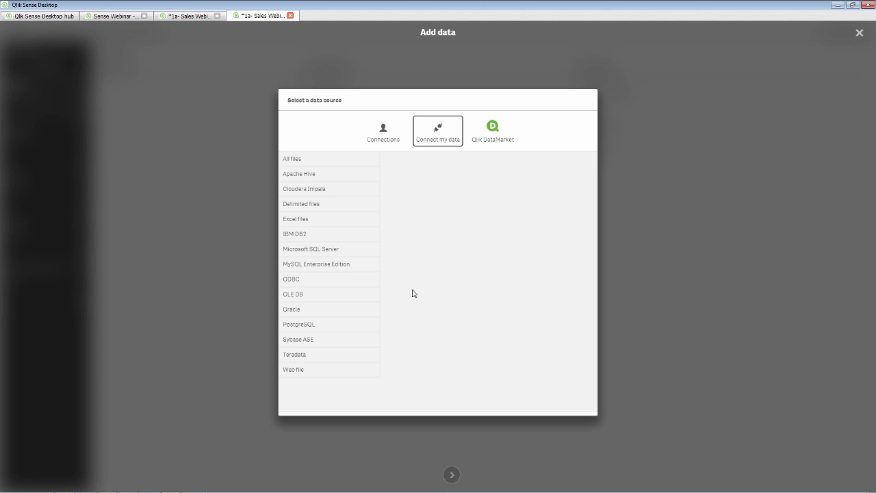
pyautogui.click(362, 255)
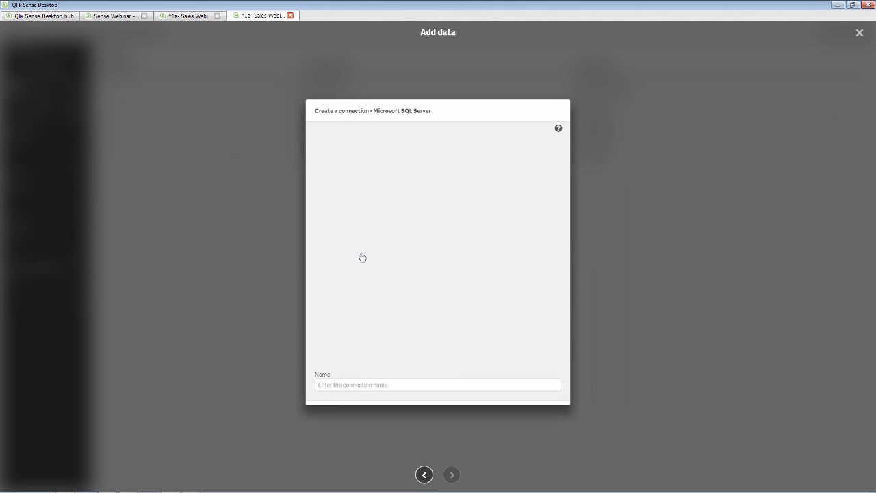
# - Create connection LocationData to database GettingStarted on localhost with Windows integrated security
pyautogui.click(485, 165)
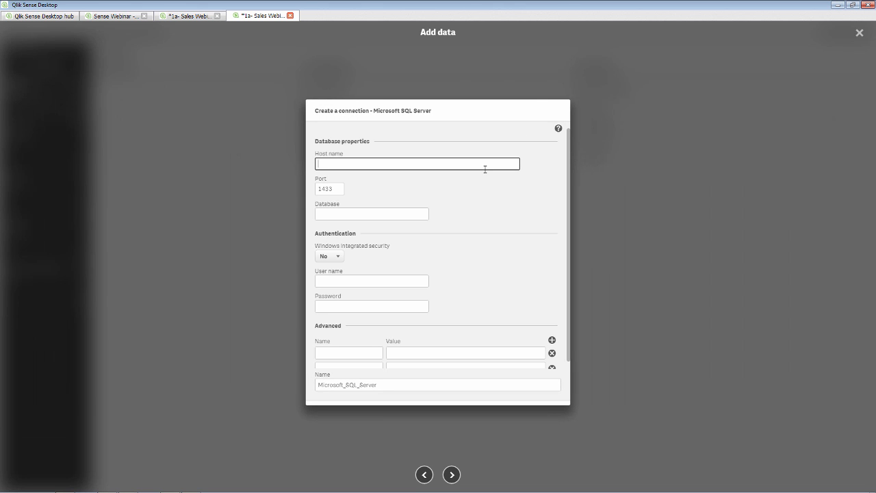
pyautogui.write('localhost')
pyautogui.click(386, 213)
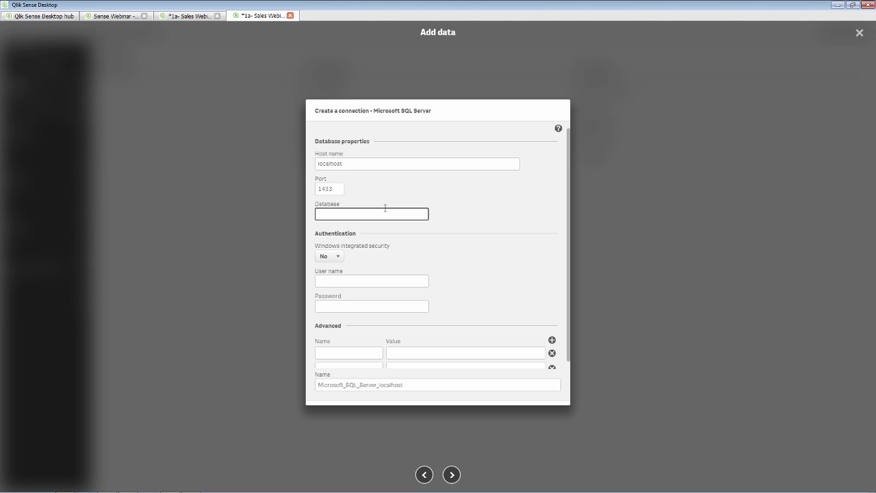
pyautogui.write('GettingStarted')
pyautogui.click(334, 258)
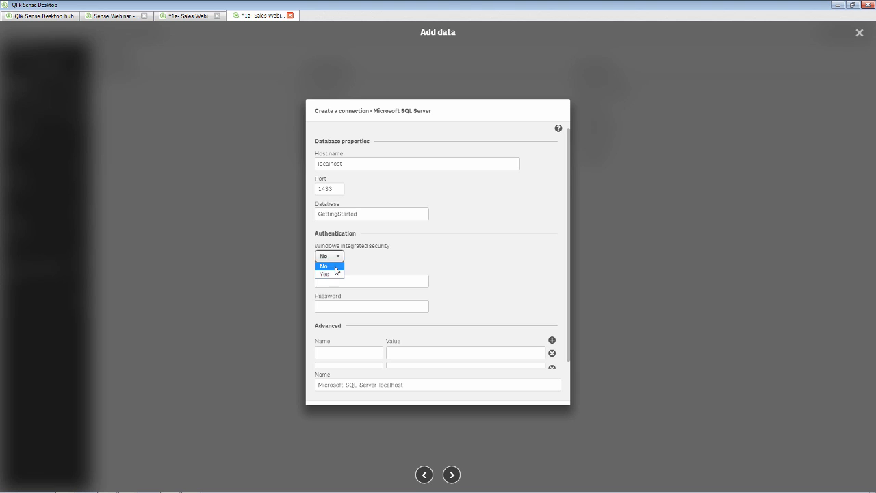
pyautogui.click(335, 273)
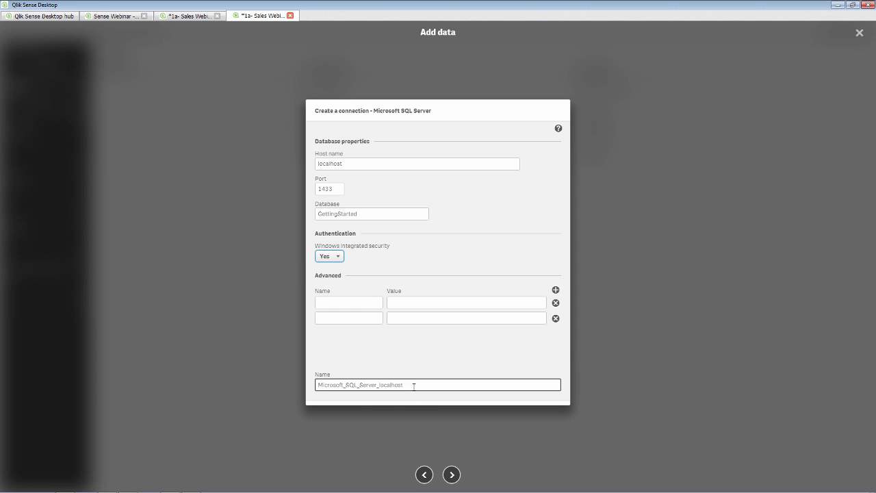
pyautogui.moveTo(415, 386); pyautogui.dragTo(37, 373)
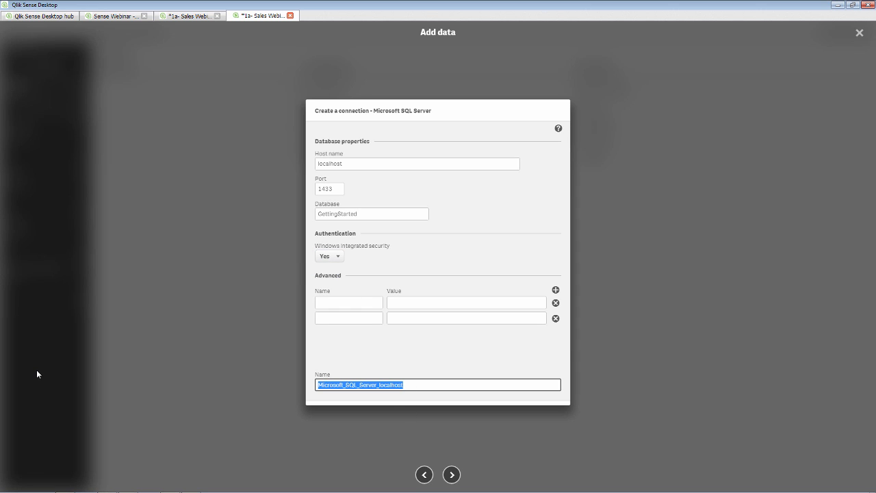
pyautogui.write('LocationData')
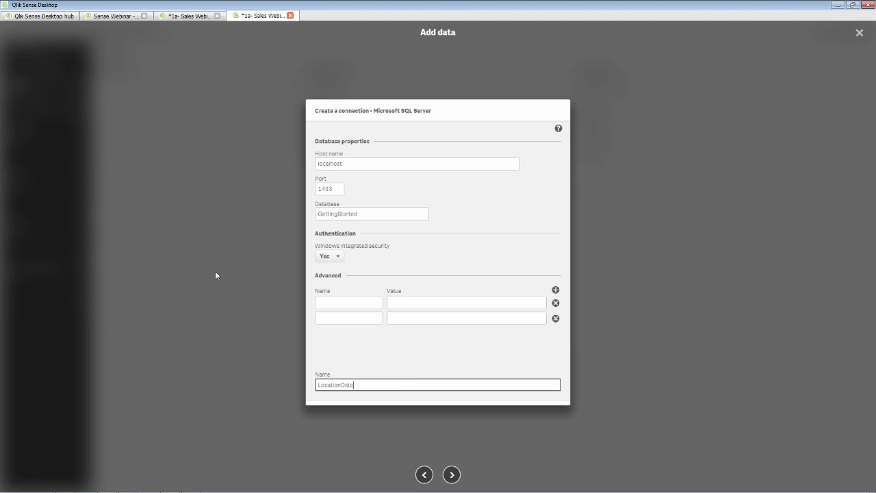
pyautogui.click(452, 475)
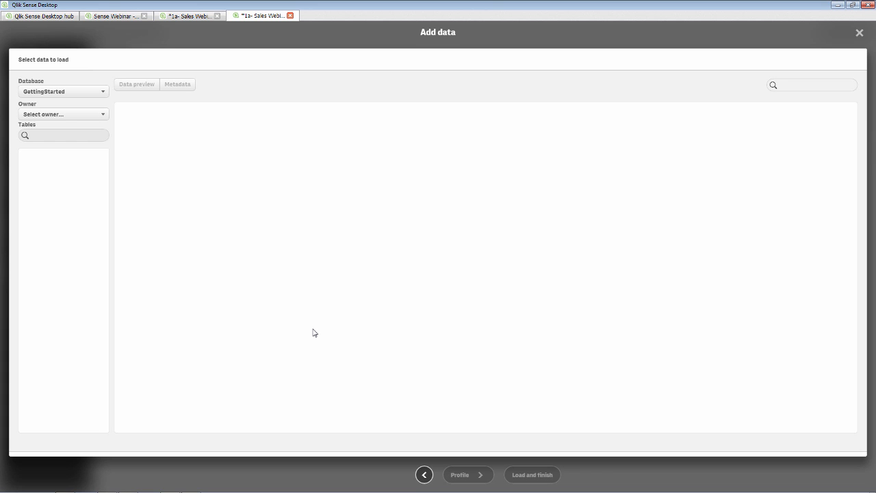
pyautogui.click(62, 114)
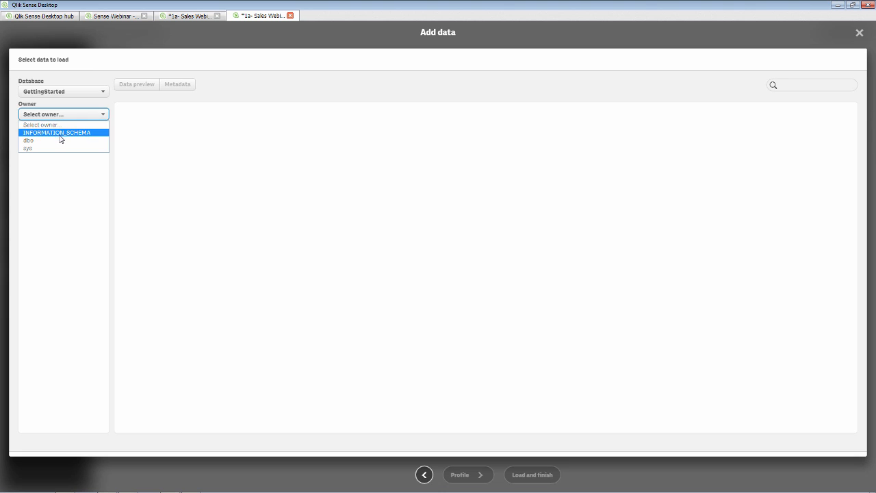
# - Load dbo's GSW_Locations table, profiled to link with Customers on City
pyautogui.click(61, 140)
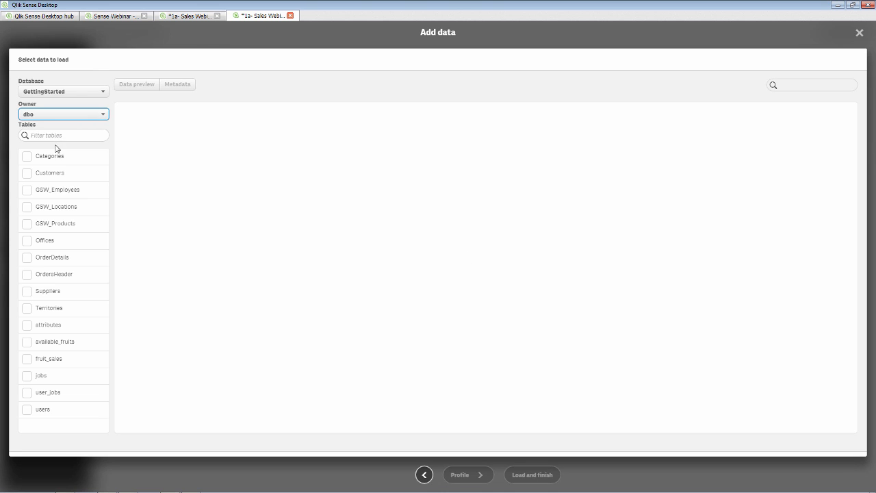
pyautogui.click(27, 207)
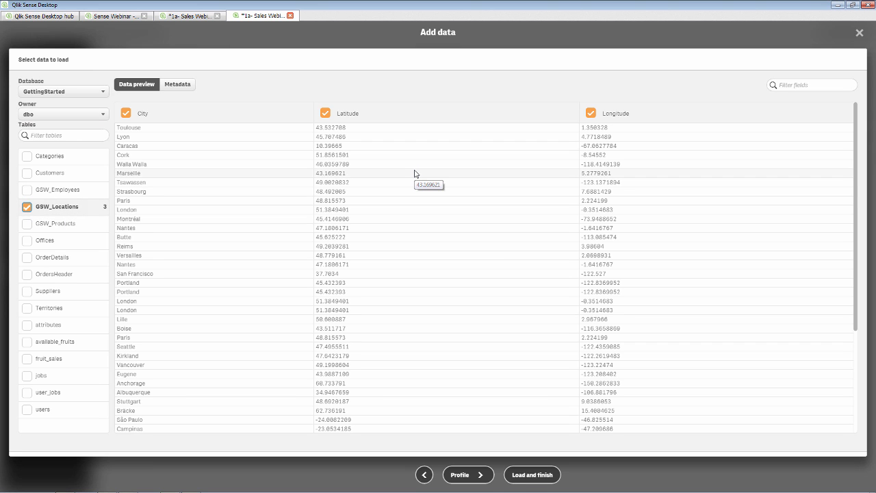
pyautogui.click(459, 473)
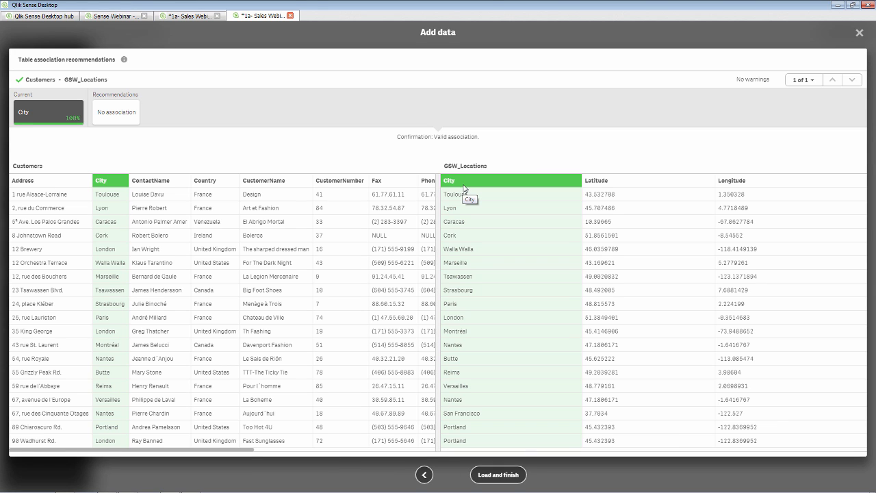
pyautogui.click(506, 477)
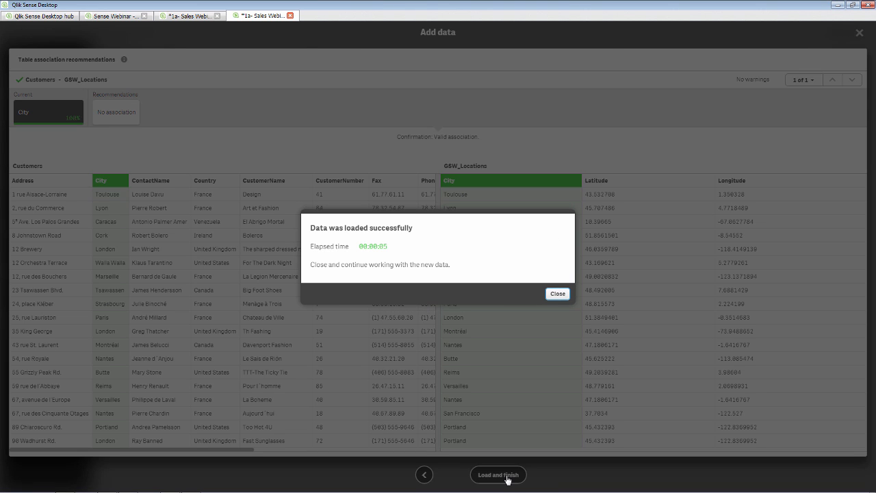
pyautogui.click(557, 293)
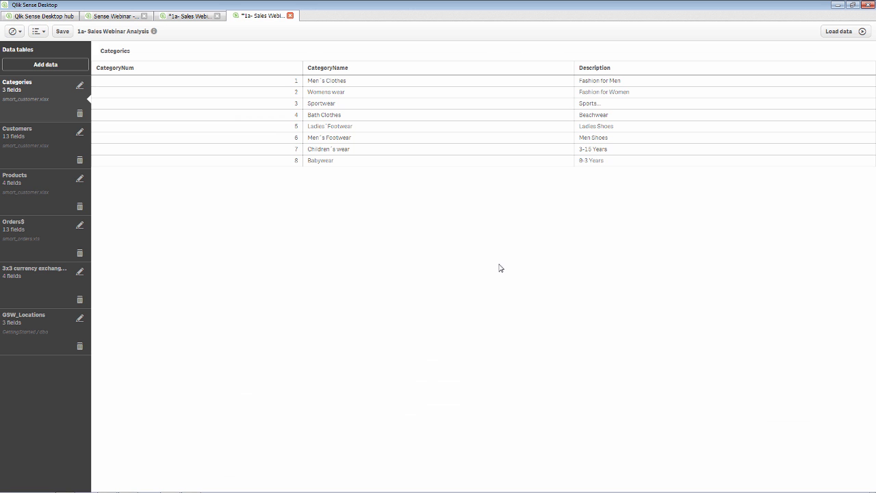
# - Open the app's Data load editor in a new tab from the navigation menu
pyautogui.click(41, 32)
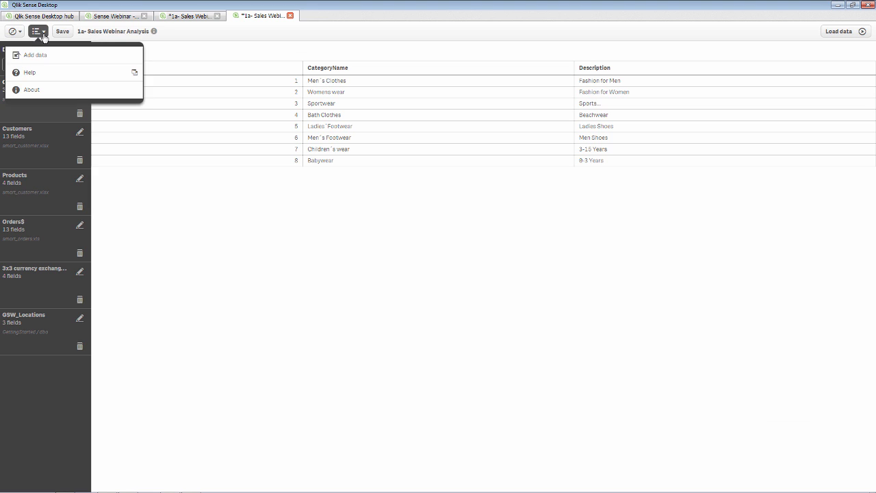
pyautogui.click(13, 31)
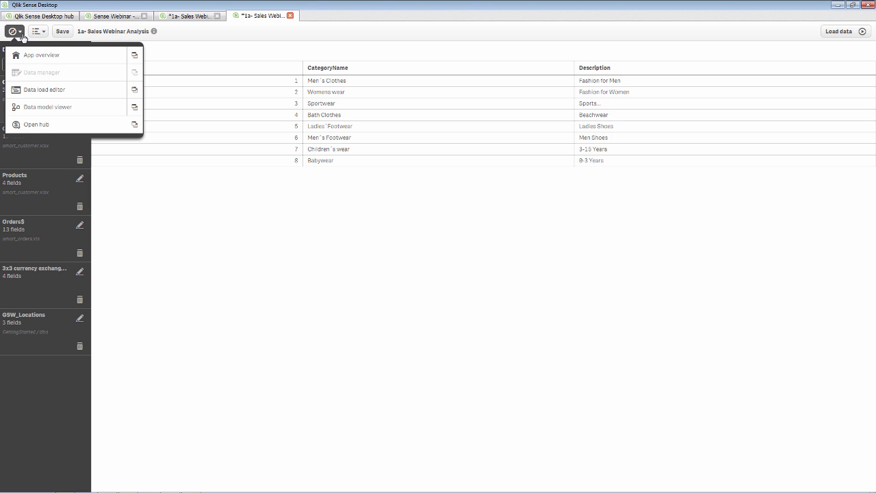
pyautogui.click(136, 91)
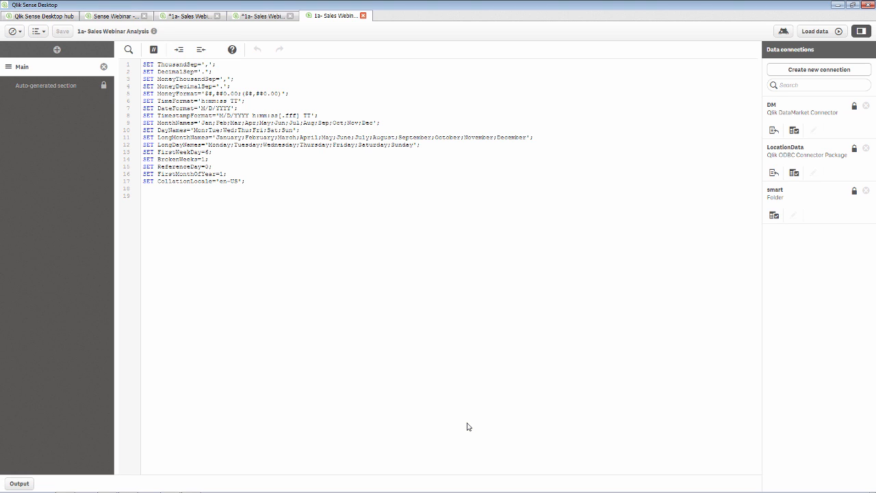
# - Unlock the auto-generated load script for editing
pyautogui.click(52, 91)
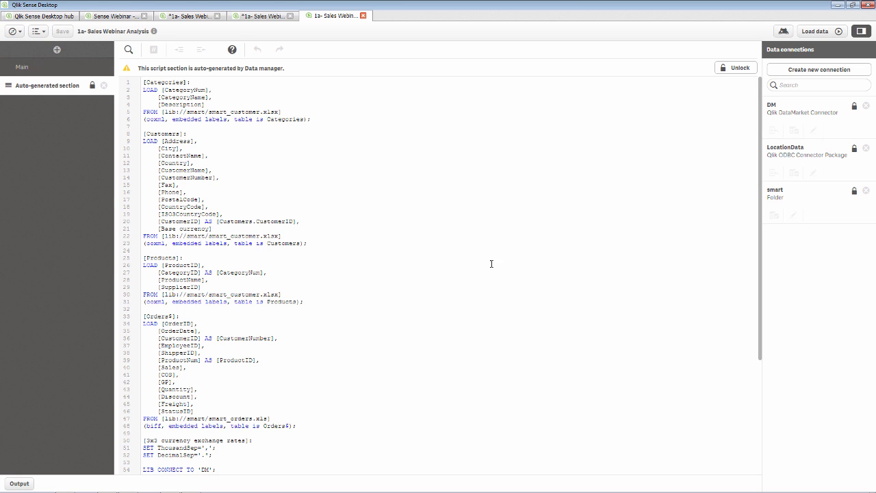
pyautogui.click(737, 68)
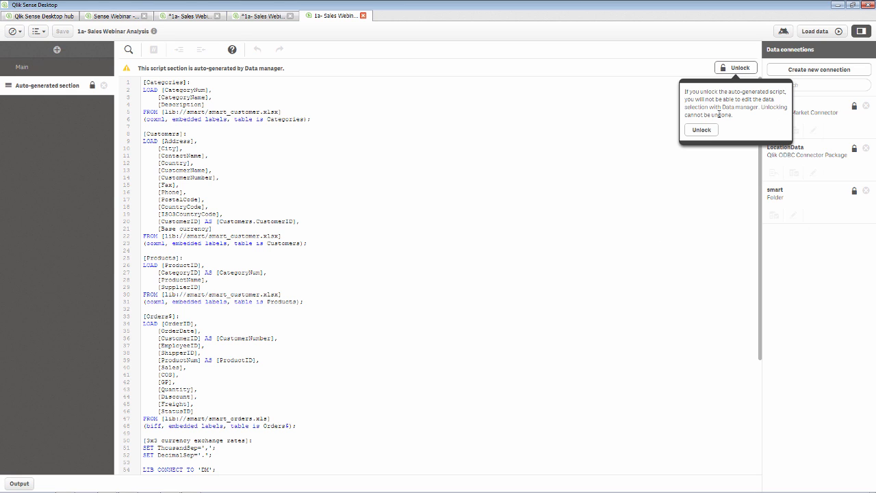
pyautogui.click(701, 129)
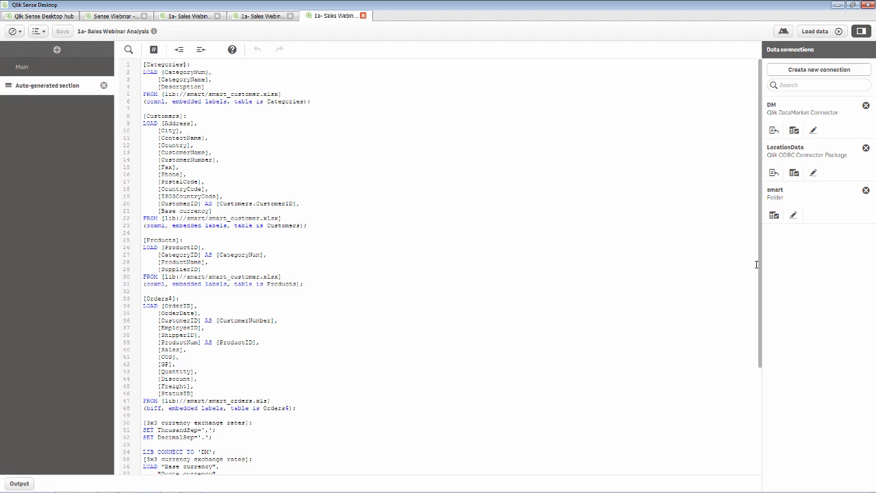
# - Add GeoMakePoint(Latitude,Longitude) as LocationKey after City, then open GeoMakePoint's help in help mode
pyautogui.moveTo(761, 270); pyautogui.dragTo(748, 401)
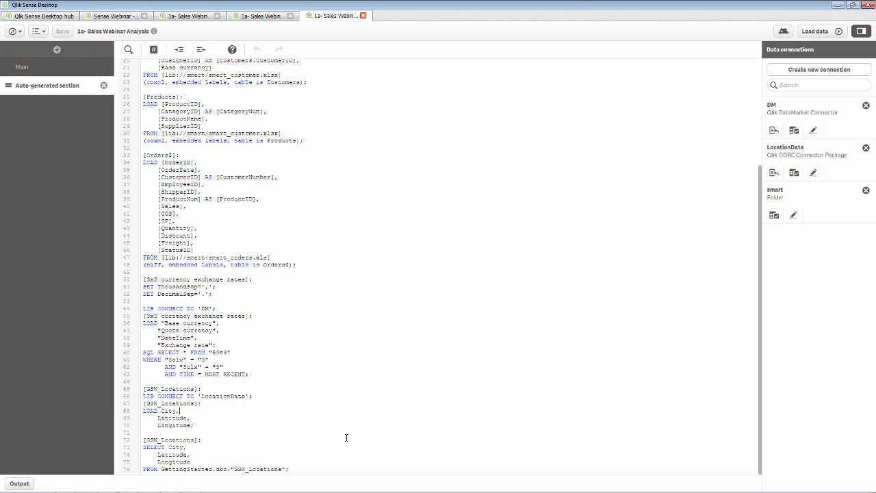
pyautogui.press('Return')
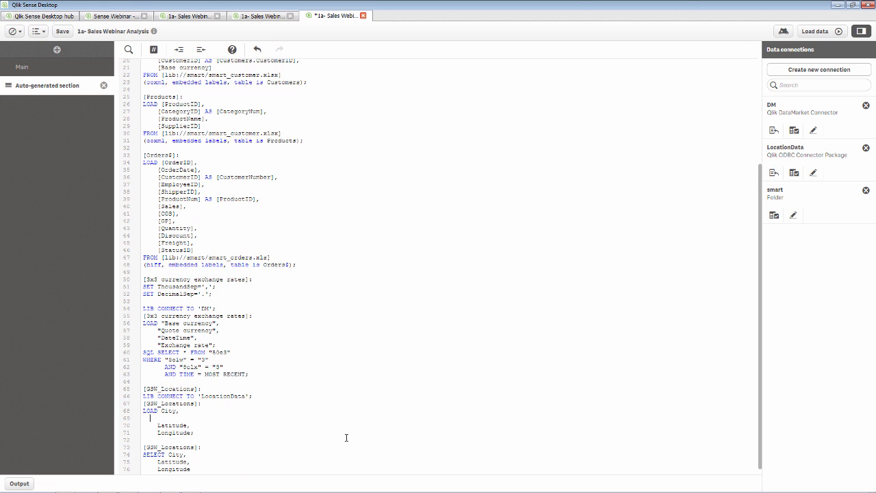
pyautogui.write('GeoMak')
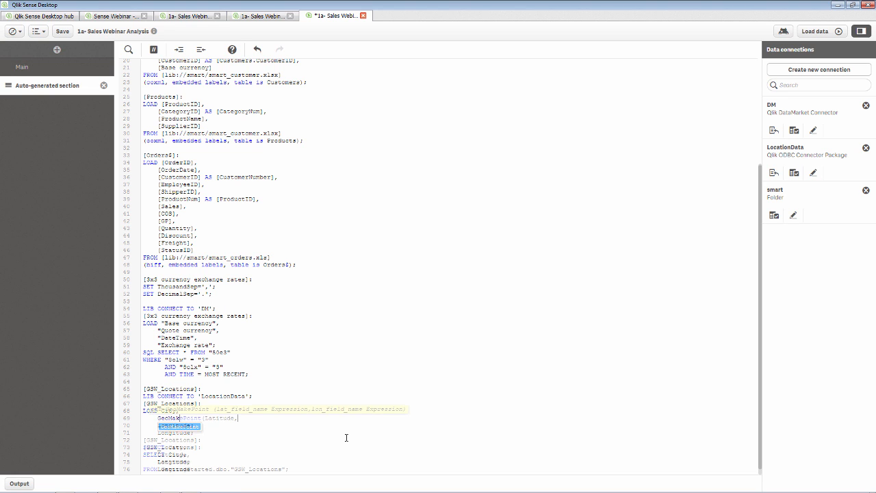
pyautogui.press('Delete')
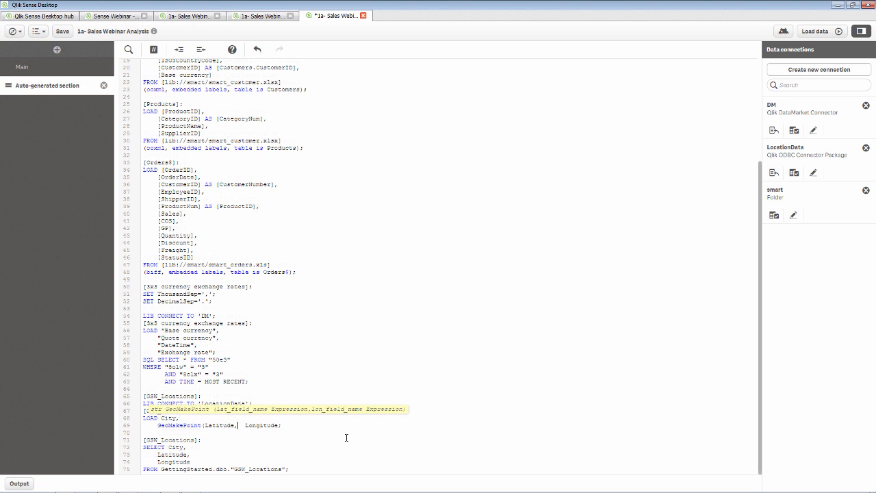
pyautogui.press('Delete')
pyautogui.press('BackSpace')
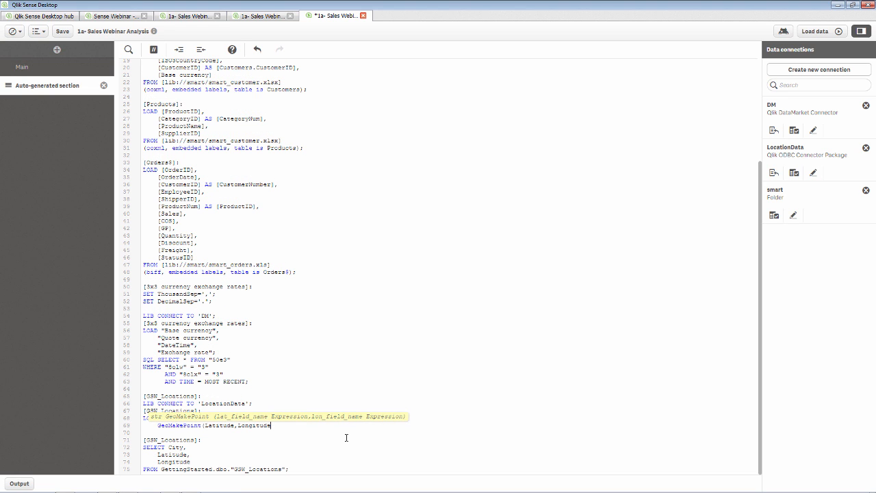
pyautogui.write(') as ')
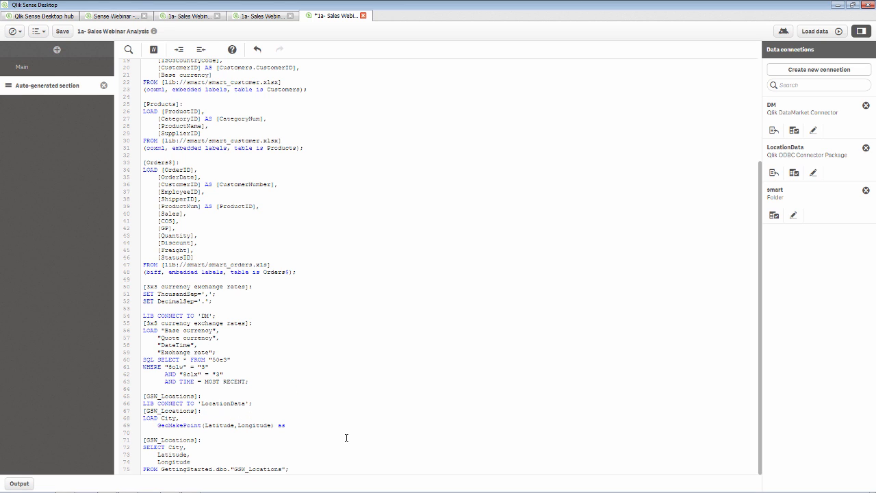
pyautogui.write('LocationK')
pyautogui.write('ey;')
pyautogui.click(232, 50)
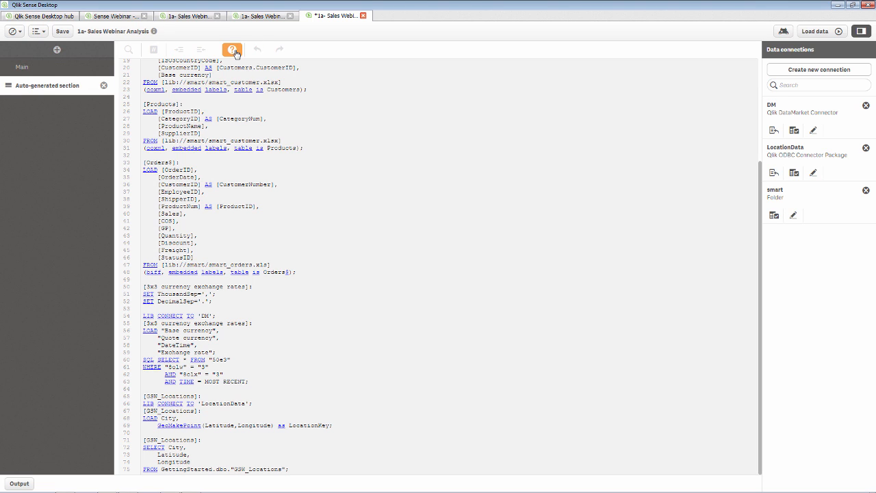
pyautogui.click(179, 425)
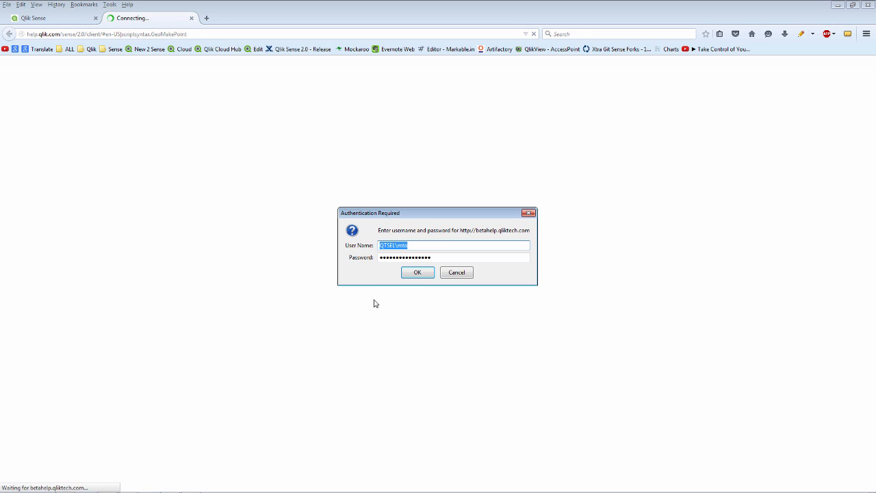
# - Accept the help site's sign-in prompt, read the GeoMakePoint page, then close it and return to Qlik Sense
pyautogui.click(416, 274)
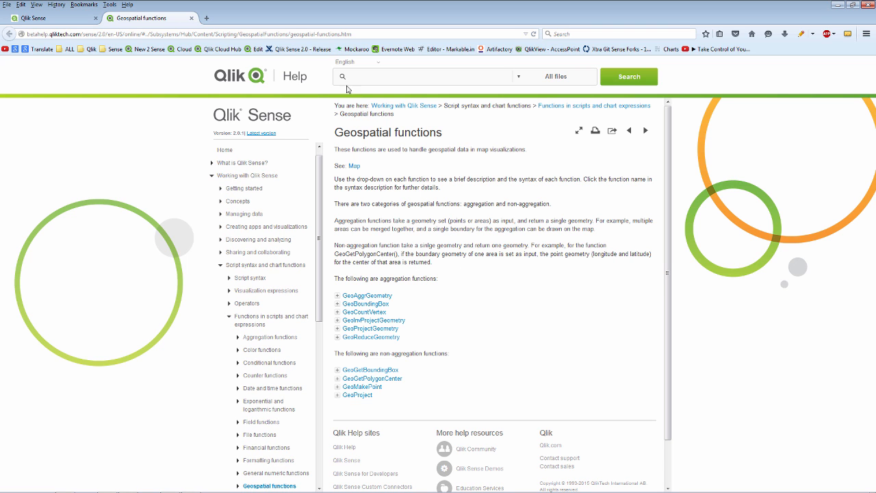
pyautogui.click(191, 18)
pyautogui.hotkey('alt', 'Tab')
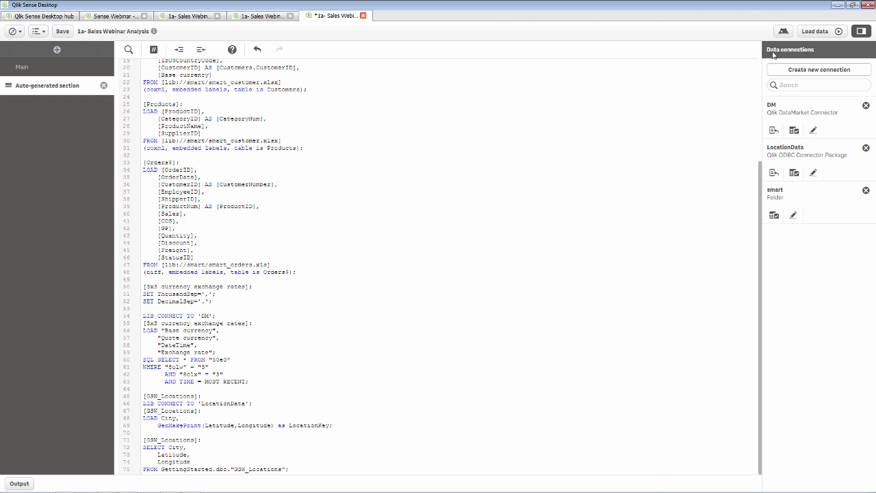
# - Reload the data, loading 92 GSW_Locations rows, and return to My new sheet's map
pyautogui.click(814, 31)
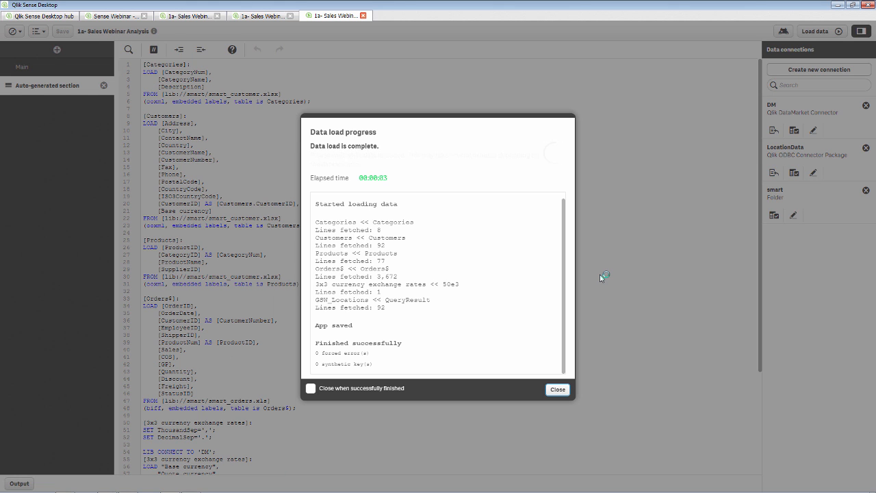
pyautogui.click(557, 389)
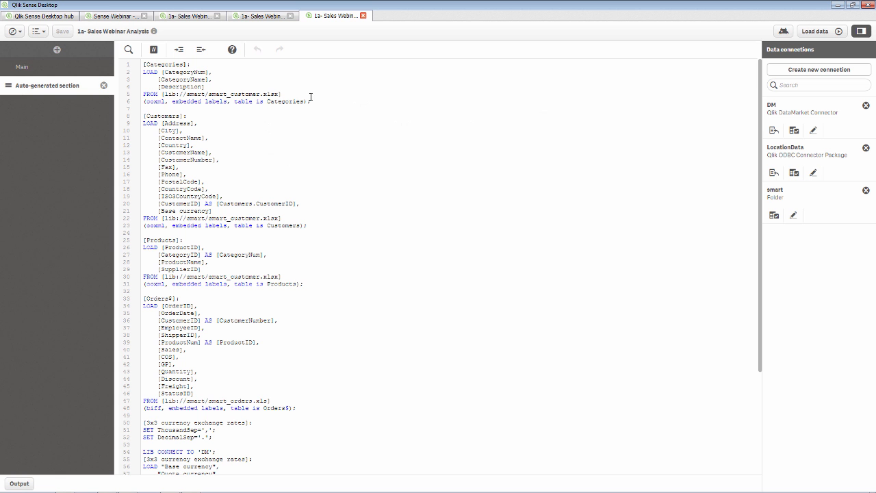
pyautogui.click(179, 19)
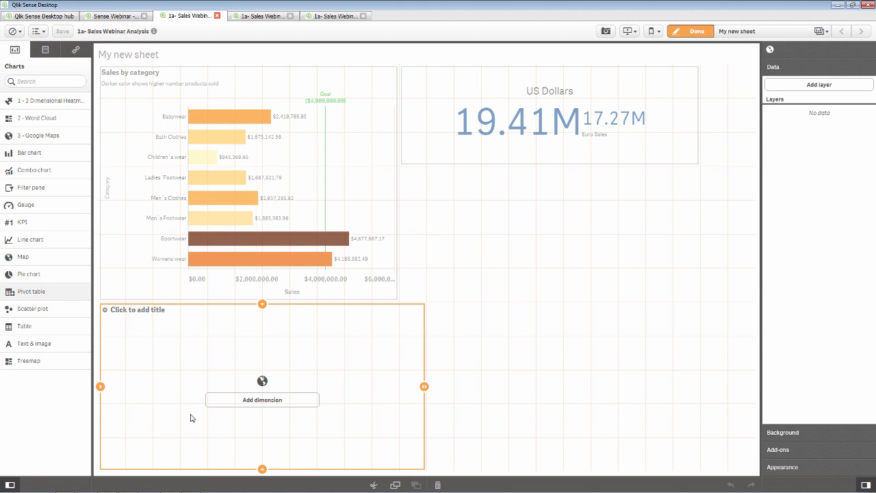
pyautogui.click(299, 404)
# - Add City as the map's dimension and title the map 'Sales by City'
pyautogui.write('city')
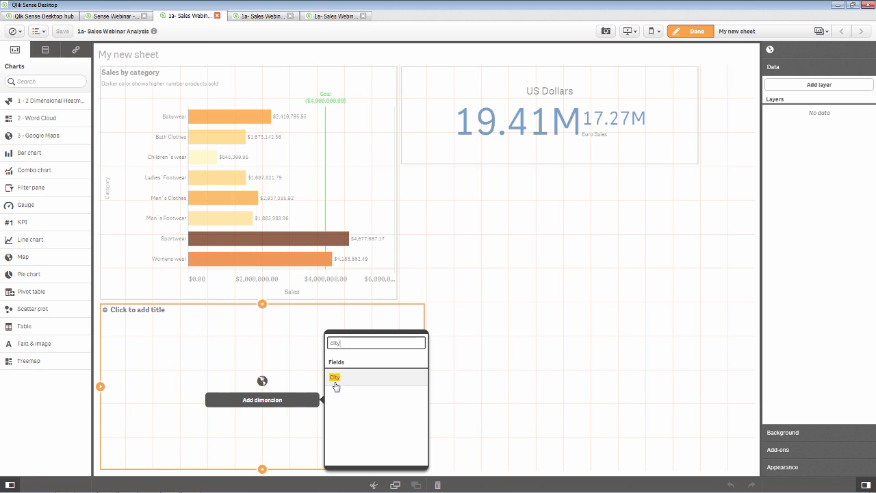
pyautogui.click(335, 377)
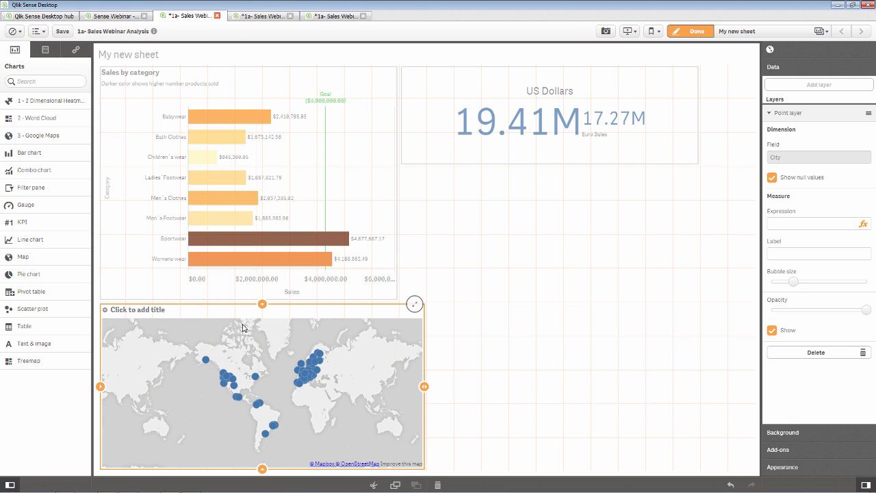
pyautogui.click(171, 310)
pyautogui.write('Sales by City')
pyautogui.press('Return')
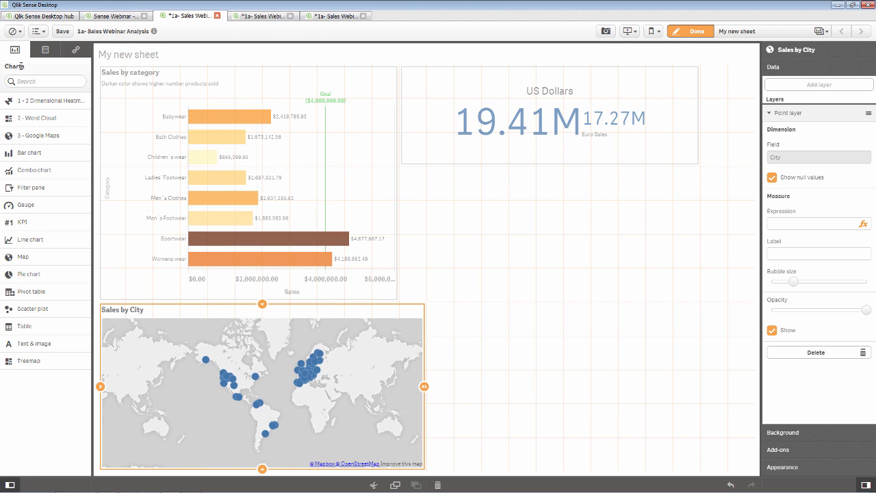
# - Size the map bubbles by Sum(Sales), making them smaller and semi-transparent
pyautogui.click(45, 49)
pyautogui.scroll(-5, 65, 178)
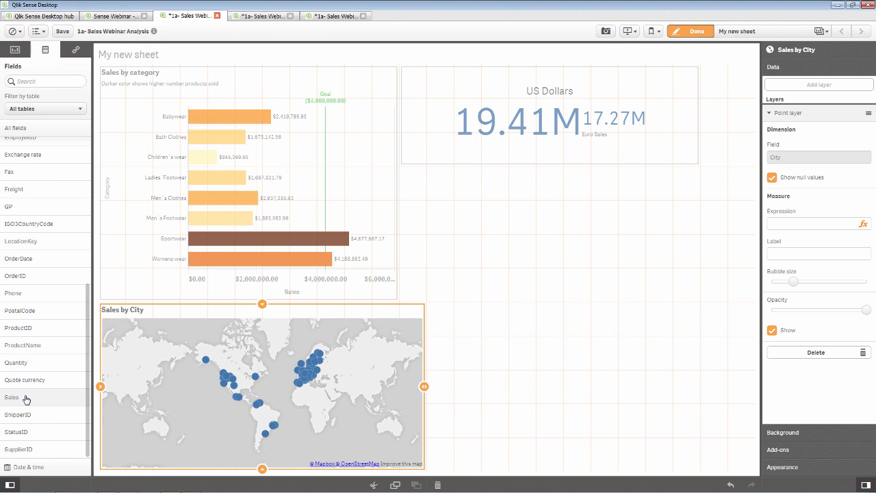
pyautogui.moveTo(26, 398); pyautogui.dragTo(282, 387)
pyautogui.click(288, 380)
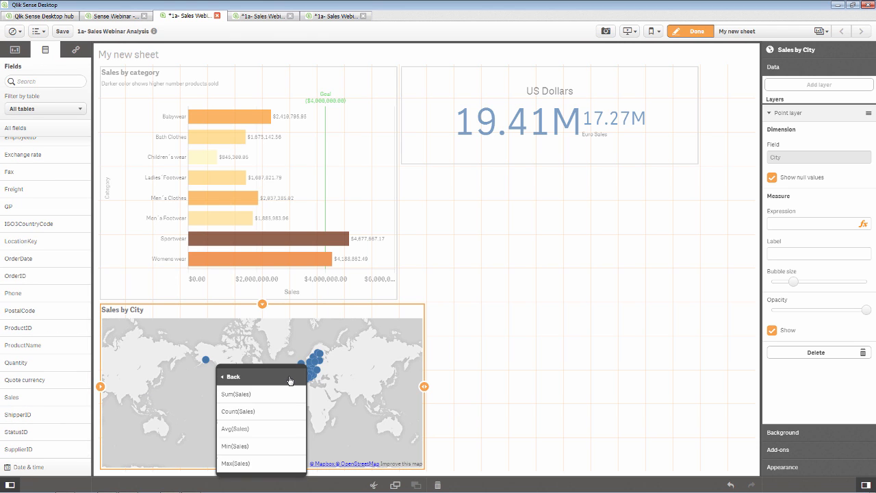
pyautogui.click(287, 396)
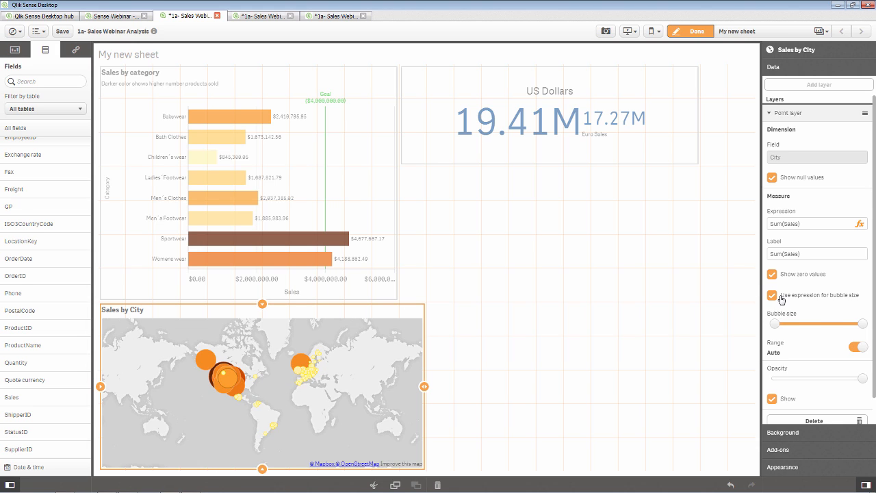
pyautogui.moveTo(862, 324); pyautogui.dragTo(810, 324)
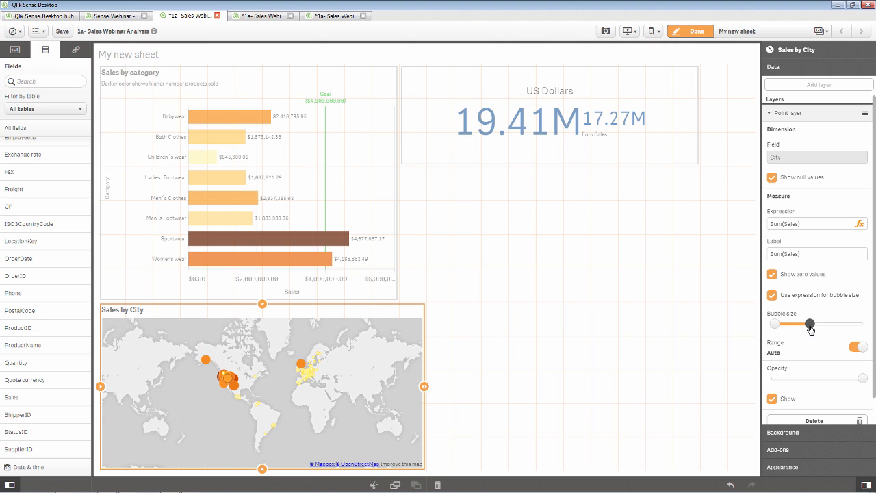
pyautogui.moveTo(862, 378)
pyautogui.mouseDown()
pyautogui.moveTo(825, 379)
pyautogui.moveTo(862, 379)
pyautogui.mouseUp()
# - Rename the measure label to 'Sales' and set the background map service to Custom
pyautogui.click(814, 254)
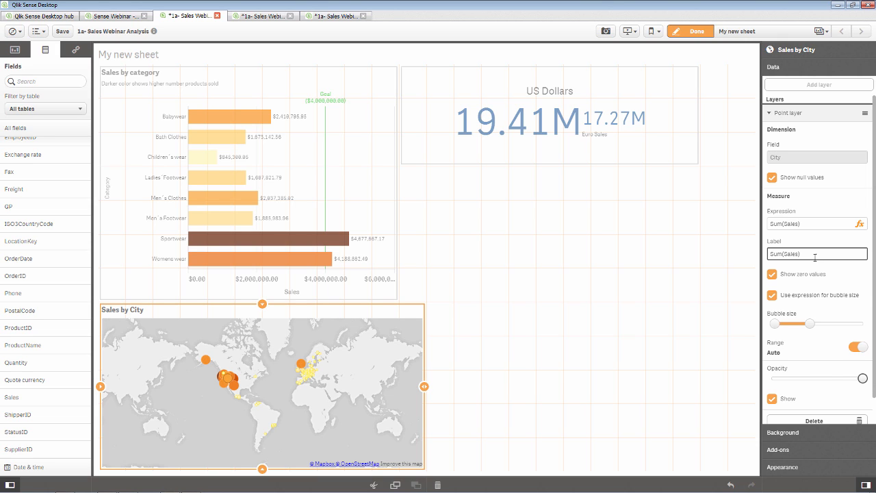
pyautogui.moveTo(814, 254); pyautogui.dragTo(718, 251)
pyautogui.write('Sales')
pyautogui.click(791, 433)
pyautogui.click(860, 135)
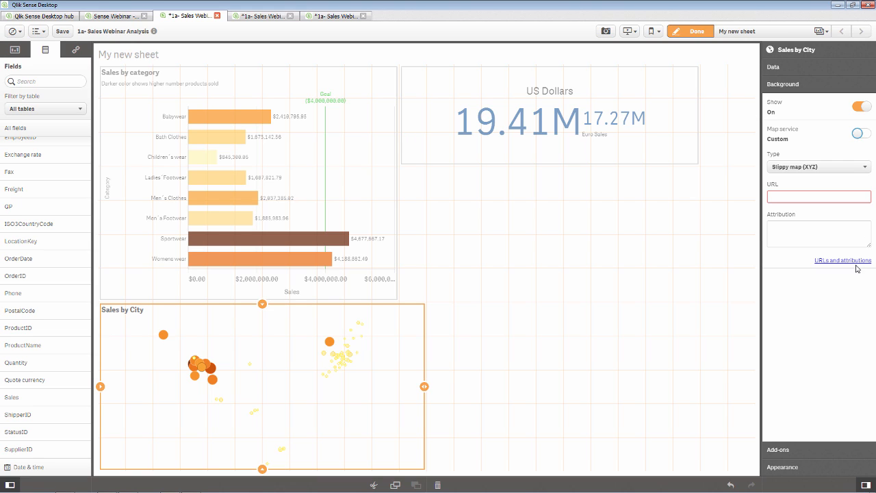
# - Switch the map service back to Auto and expand the Add-ons and Appearance settings
pyautogui.click(859, 137)
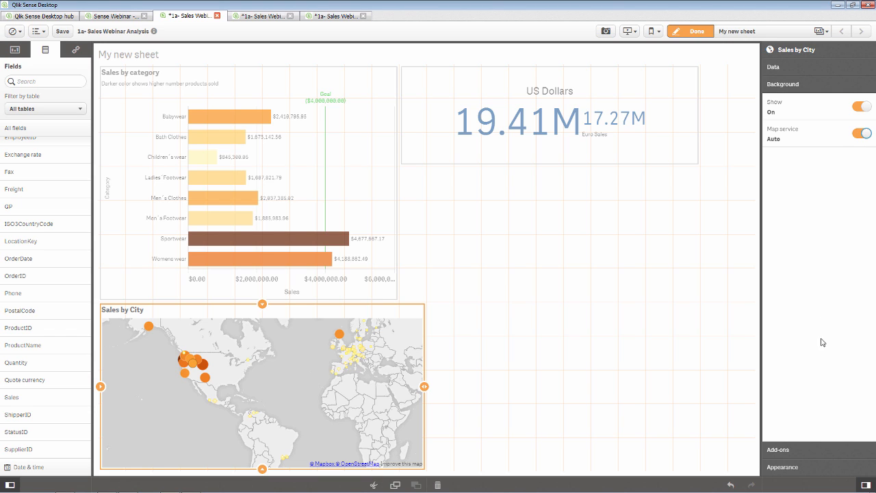
pyautogui.click(808, 453)
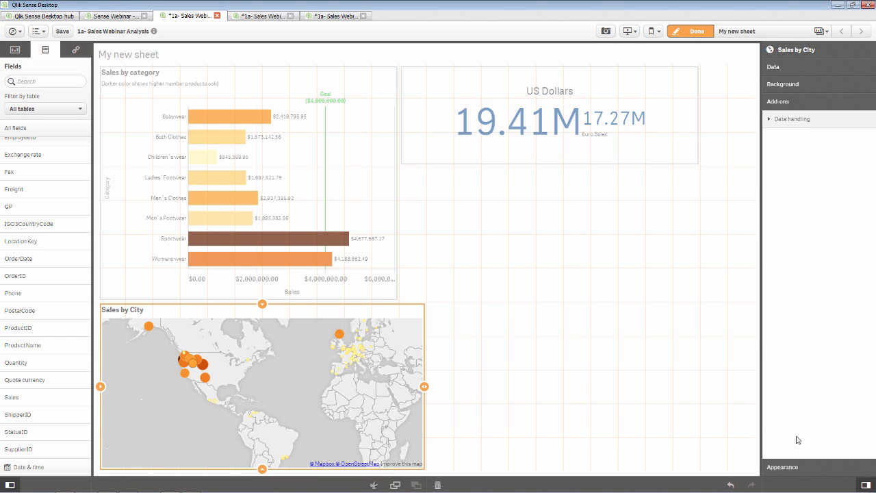
pyautogui.click(794, 467)
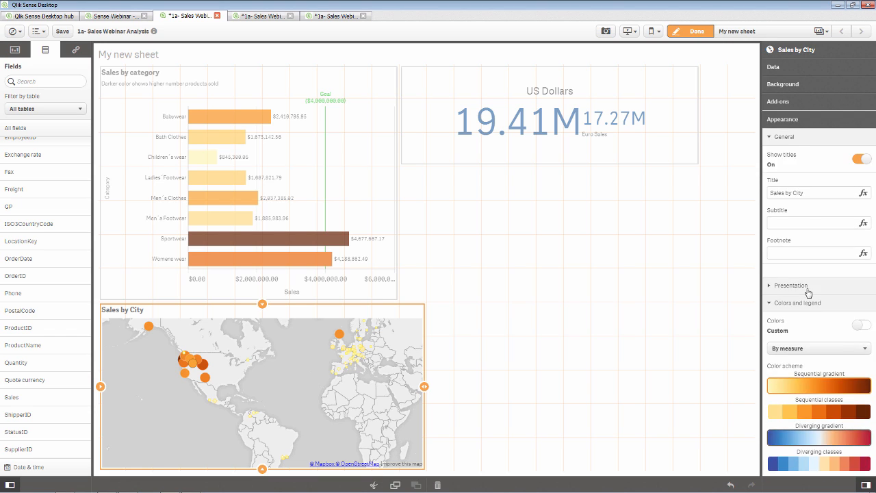
# - Colour the map bubbles by the expression count(ProductID)
pyautogui.click(797, 349)
pyautogui.click(798, 382)
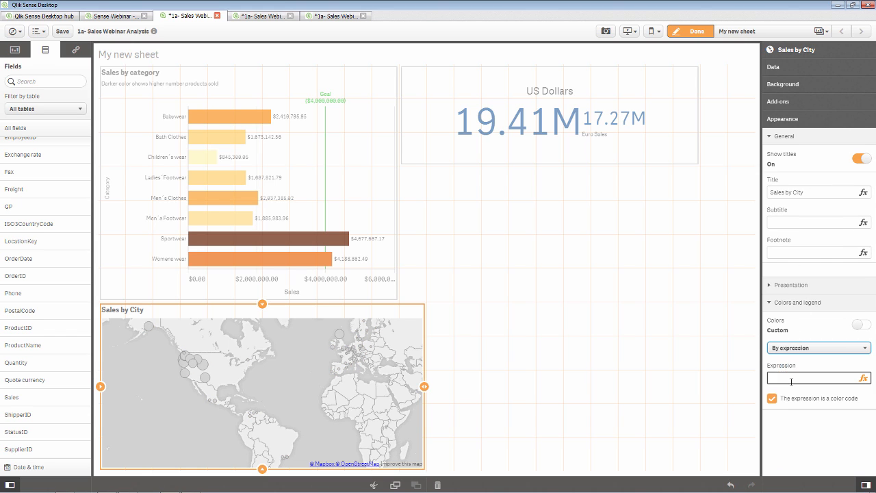
pyautogui.click(782, 377)
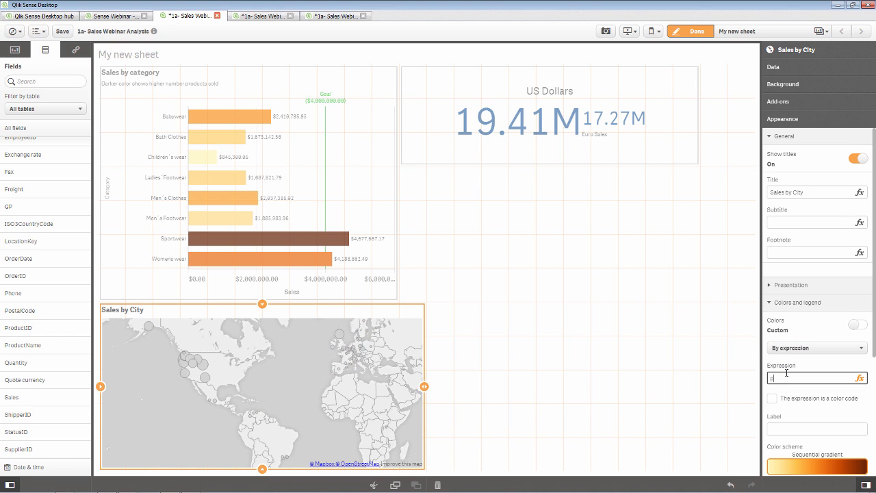
pyautogui.write('copun')
pyautogui.press('BackSpace')
pyautogui.press('BackSpace')
pyautogui.press('BackSpace')
pyautogui.write('unt(ProductID)')
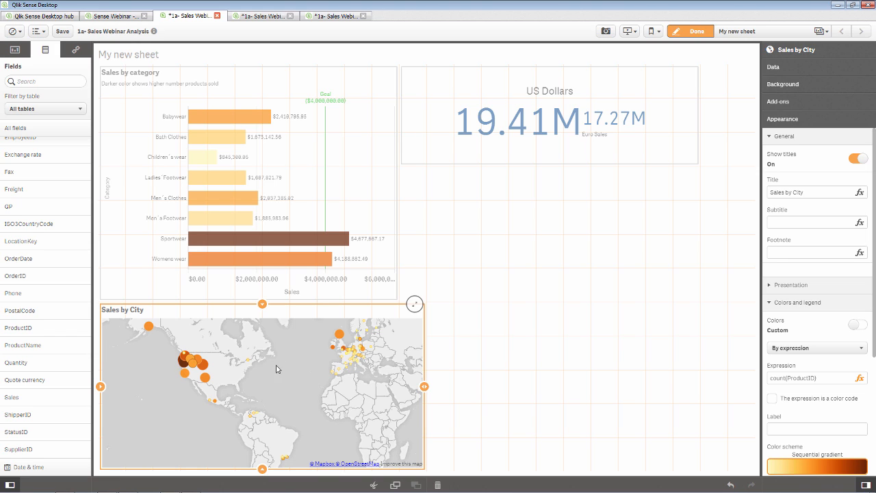
# - Narrow the Sales by City map to match the chart's width
pyautogui.click(525, 355)
pyautogui.click(537, 163)
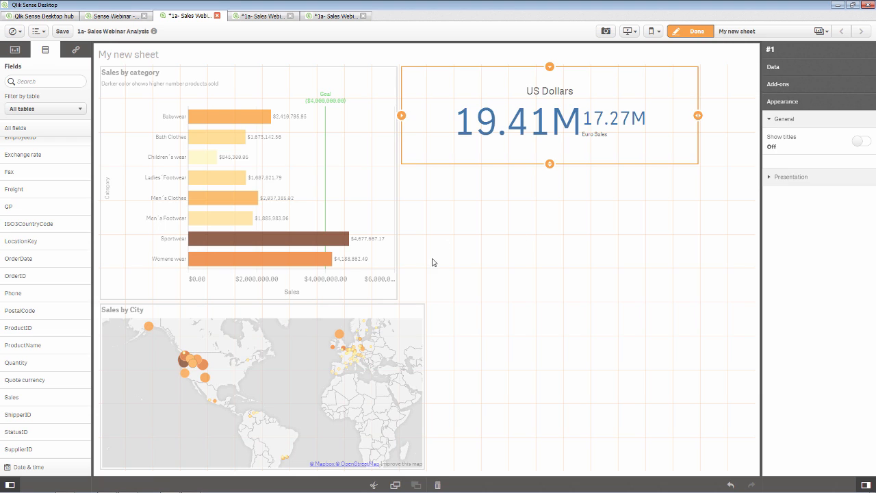
pyautogui.click(414, 359)
pyautogui.moveTo(411, 389); pyautogui.dragTo(400, 388)
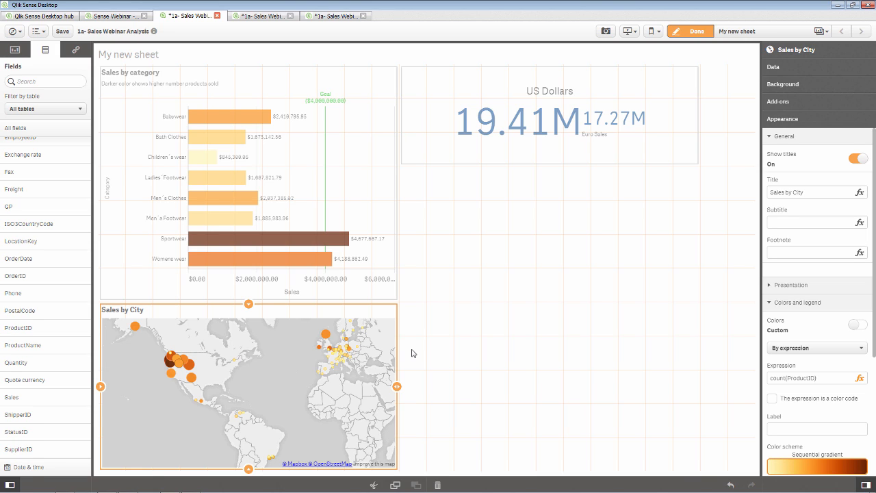
pyautogui.click(76, 49)
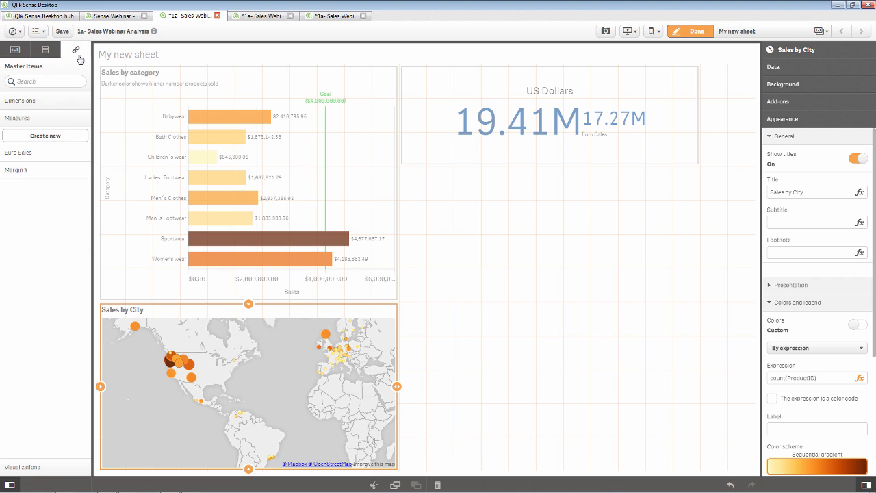
# - Expand the master Dimensions list and start a new master dimension
pyautogui.click(38, 103)
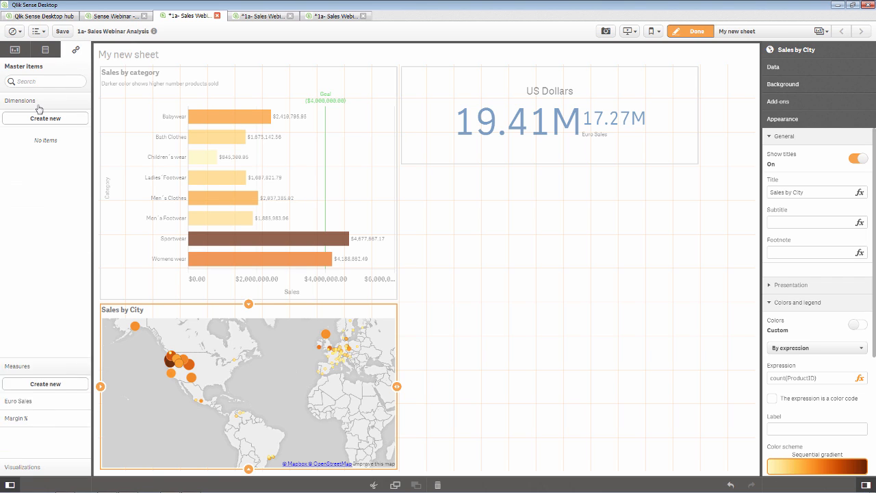
pyautogui.click(43, 120)
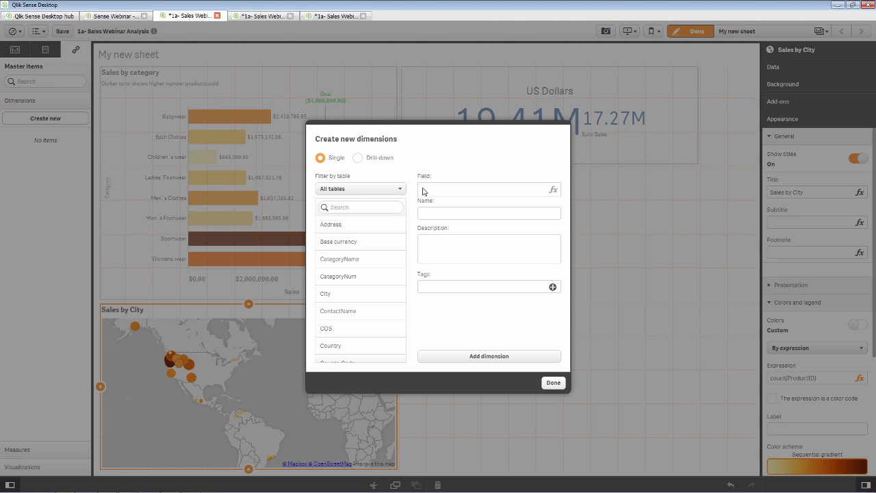
# - Add a Year master dimension defined as =Year(OrderDate)
pyautogui.click(552, 190)
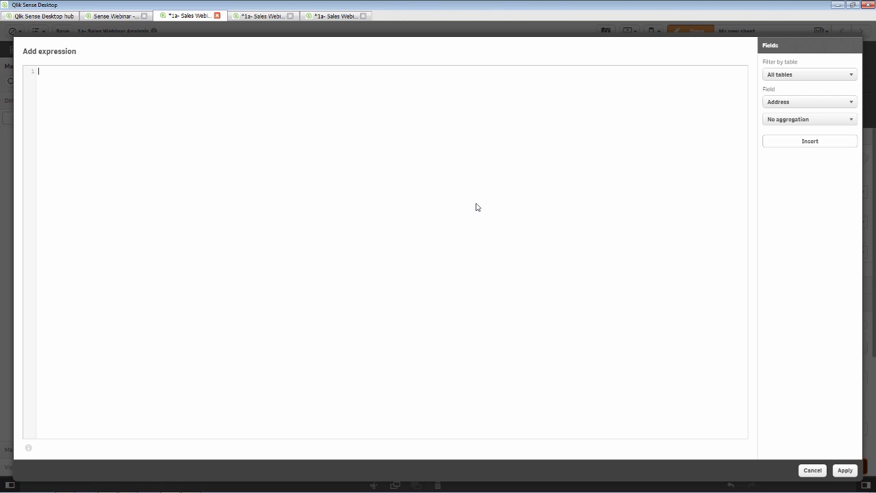
pyautogui.write('Year(')
pyautogui.click(780, 102)
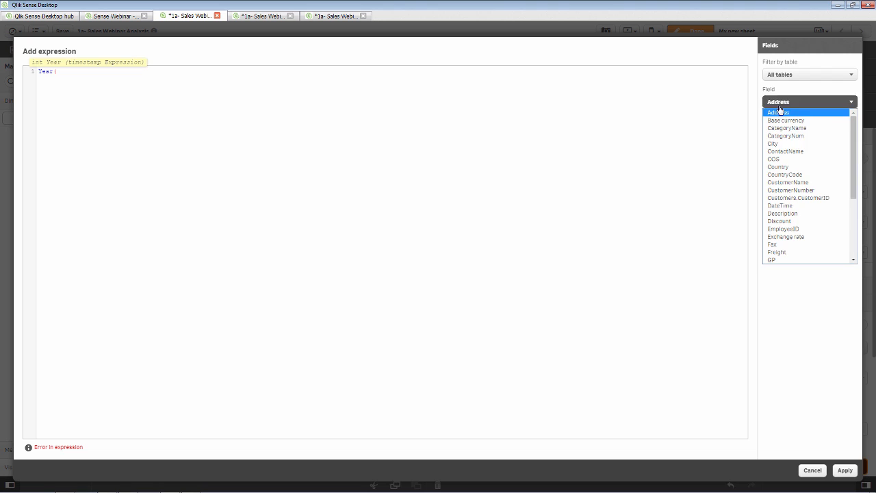
pyautogui.scroll(-5, 781, 182)
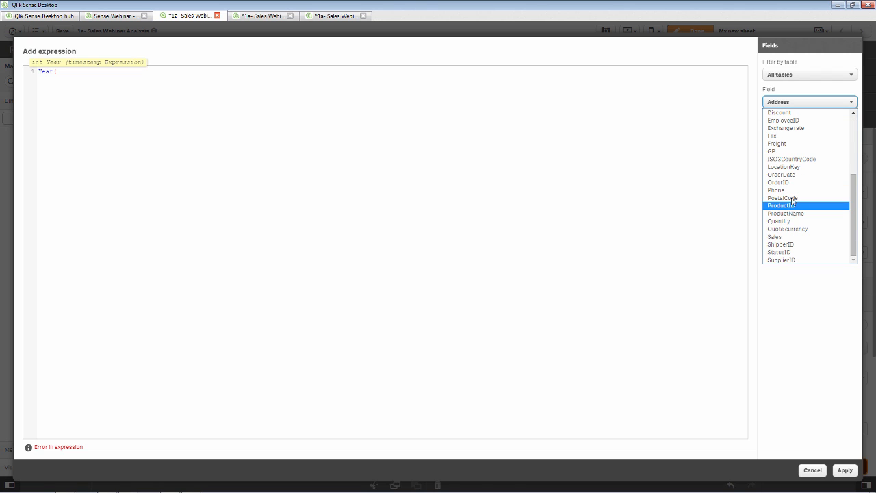
pyautogui.click(794, 175)
pyautogui.click(798, 141)
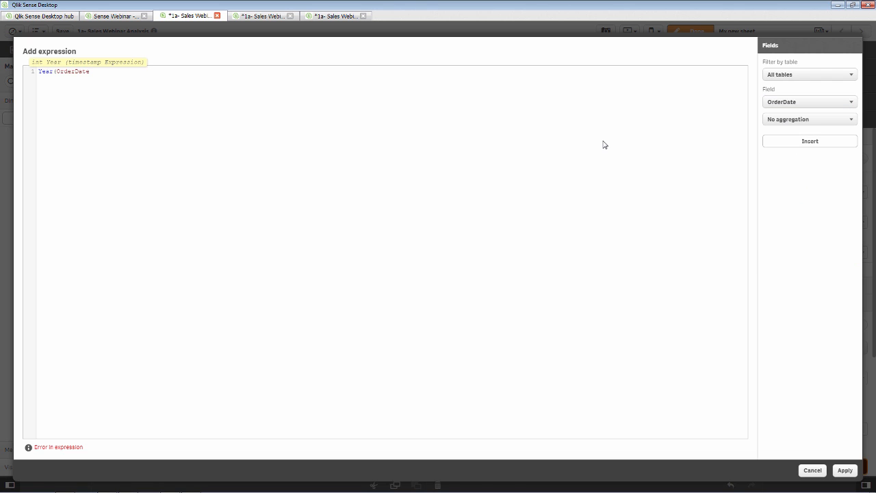
pyautogui.write(')')
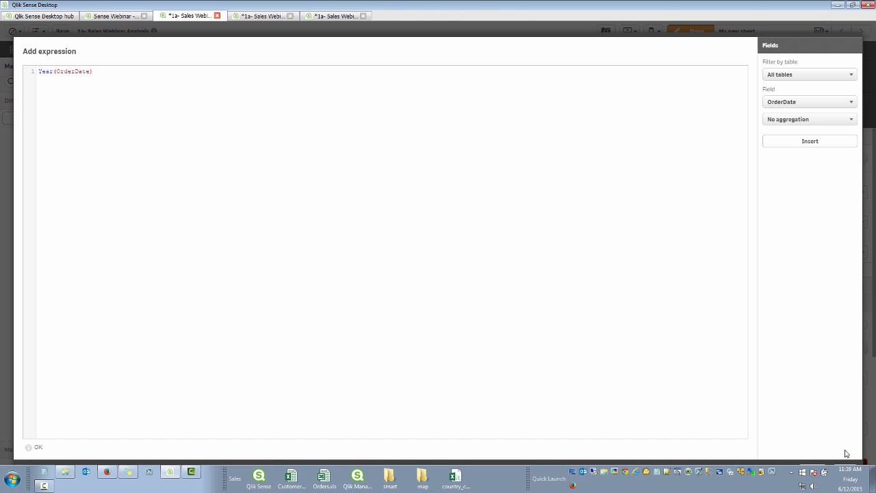
pyautogui.click(846, 471)
pyautogui.click(439, 215)
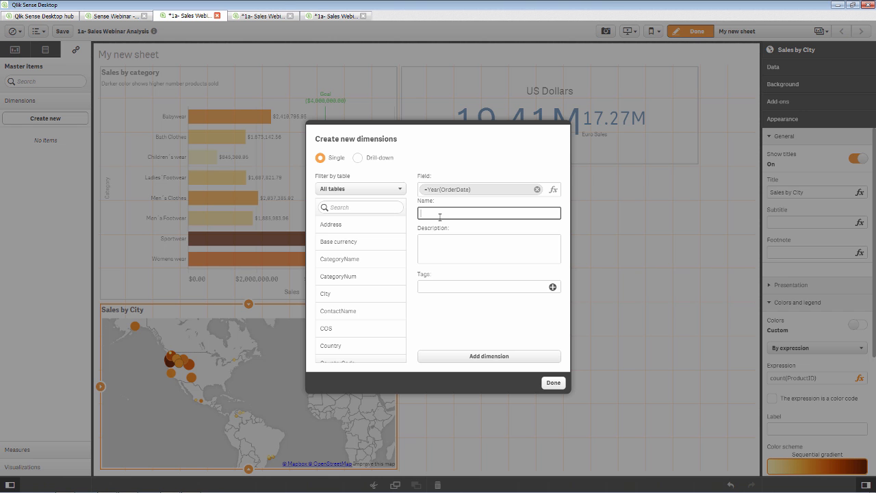
pyautogui.click(475, 356)
# - Add a Month master dimension defined as =Month(OrderDate)
pyautogui.click(553, 189)
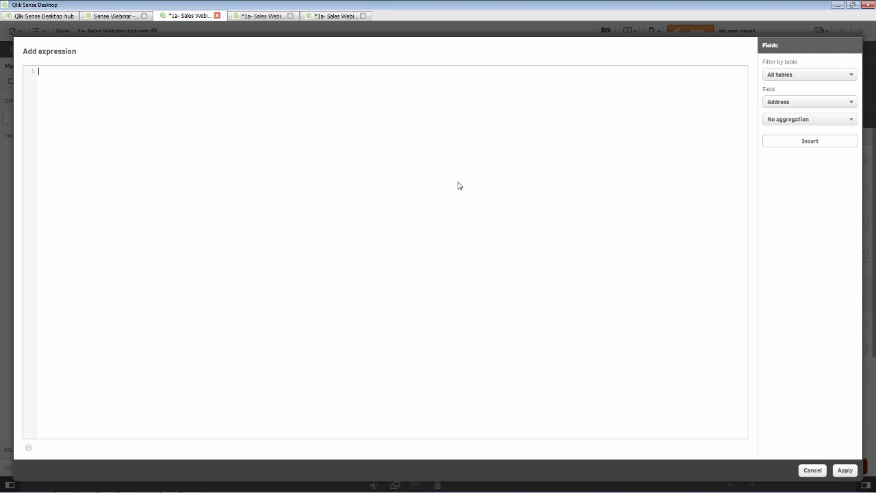
pyautogui.write('Month(O')
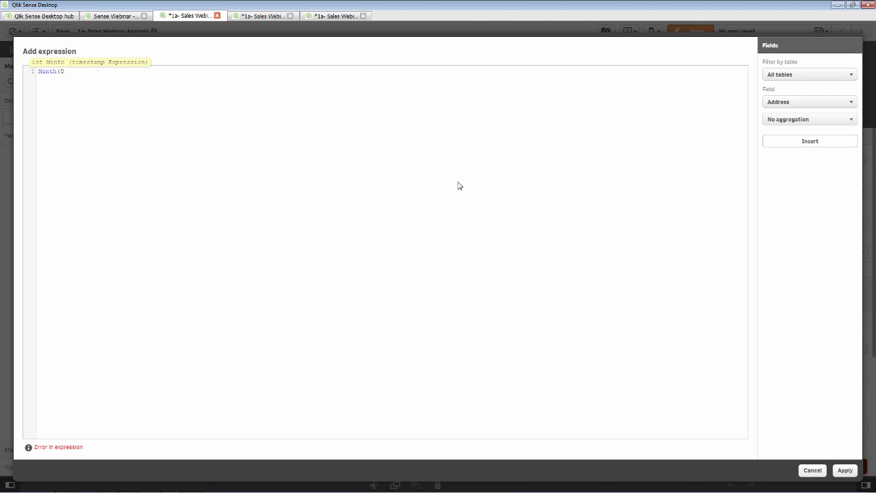
pyautogui.write('rderDate')
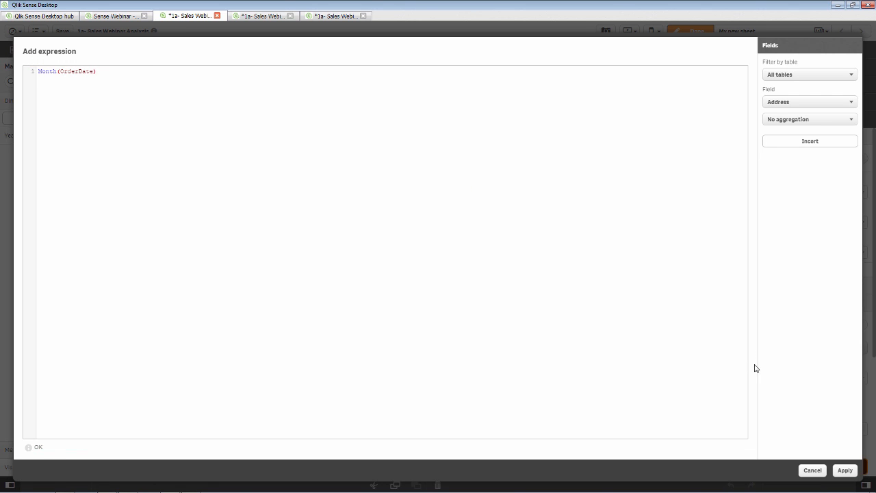
pyautogui.click(847, 470)
pyautogui.click(444, 213)
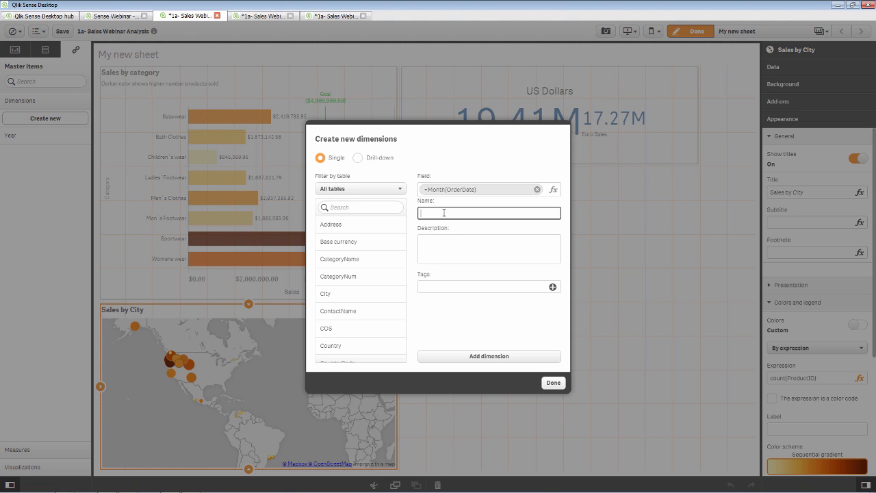
pyautogui.click(471, 350)
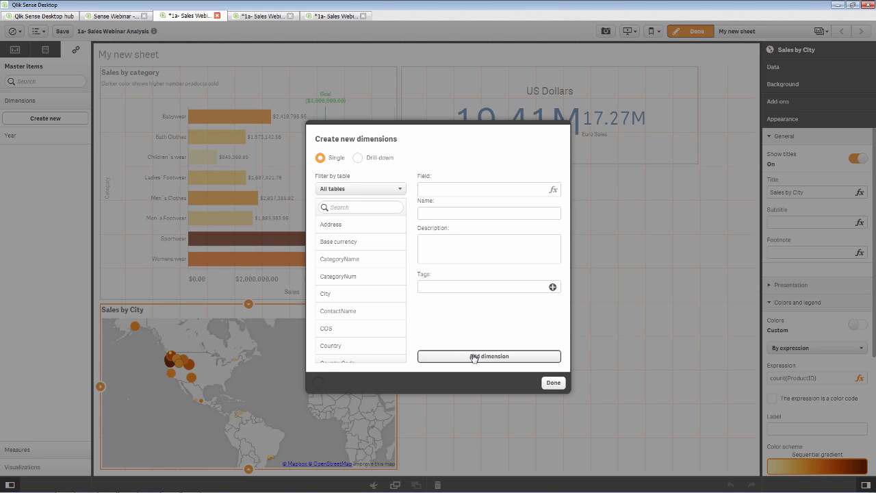
# - Save a 'Location Drill' drill-down of Country, City and CustomerName, then close the editor
pyautogui.click(357, 158)
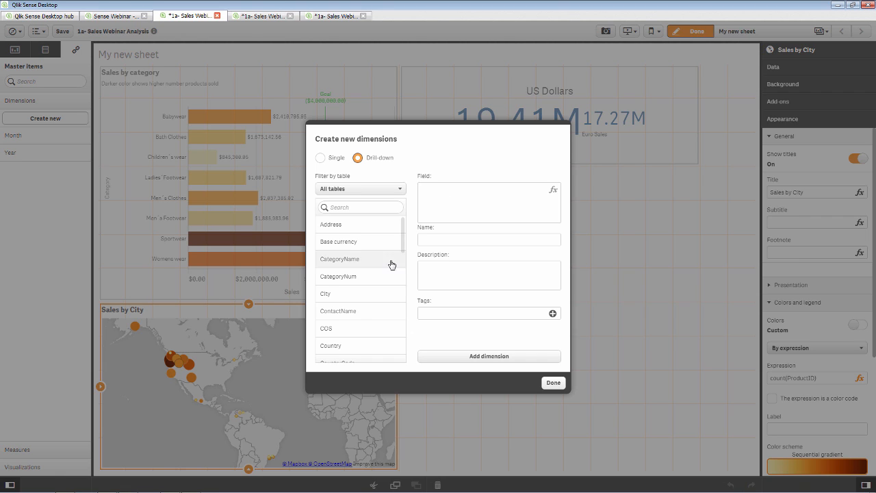
pyautogui.click(351, 344)
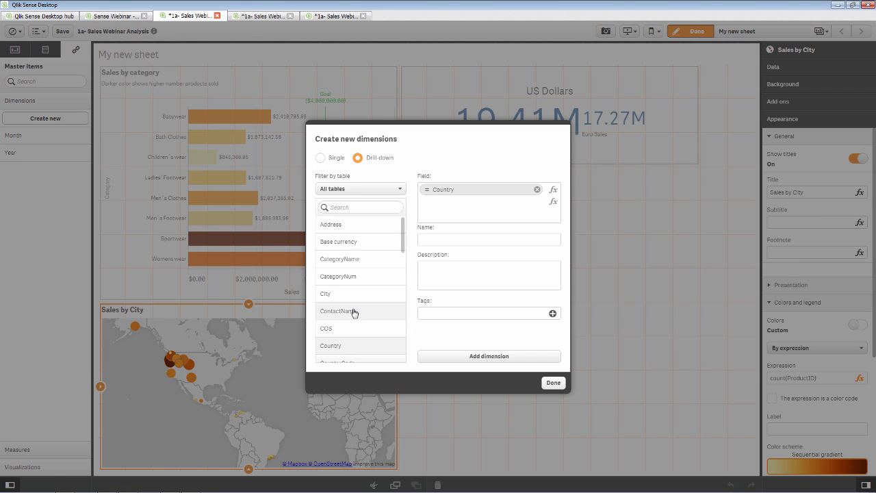
pyautogui.scroll(-2, 359, 282)
pyautogui.scroll(2, 357, 284)
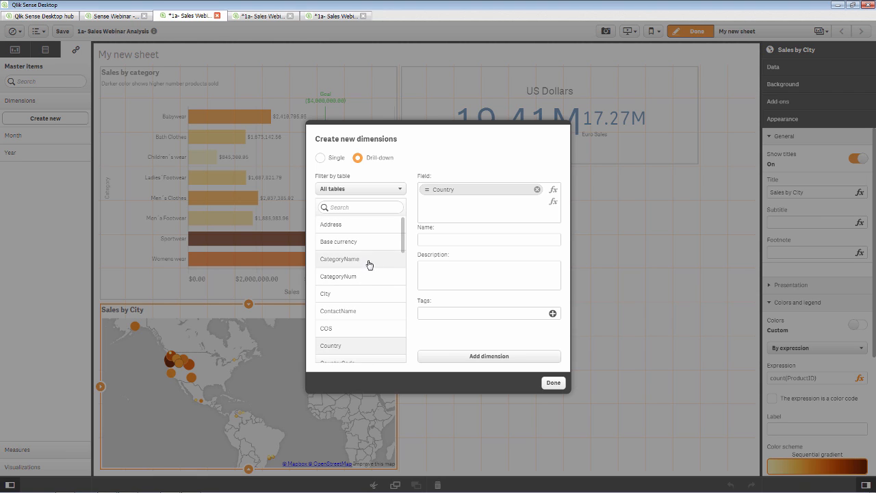
pyautogui.click(355, 295)
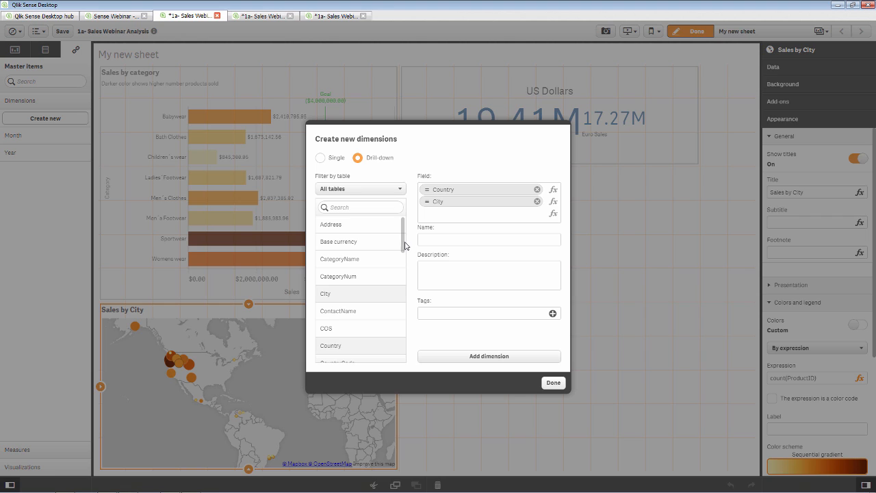
pyautogui.scroll(-3, 405, 257)
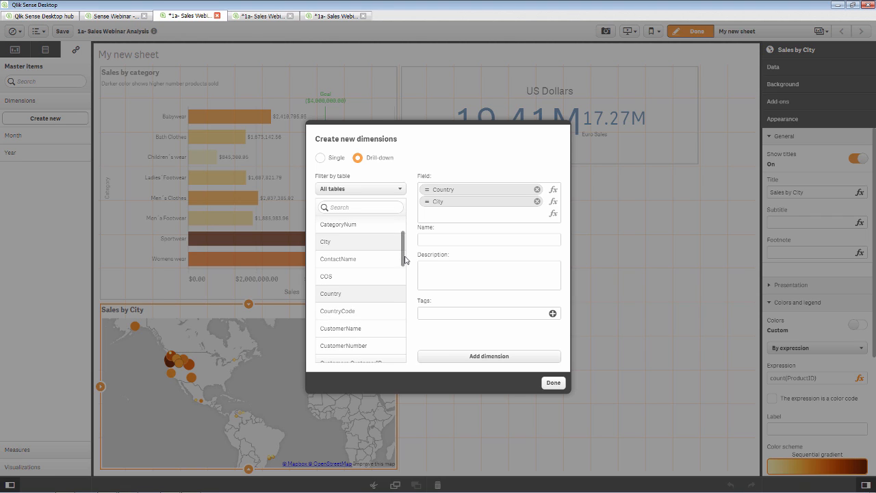
pyautogui.click(380, 328)
pyautogui.click(459, 239)
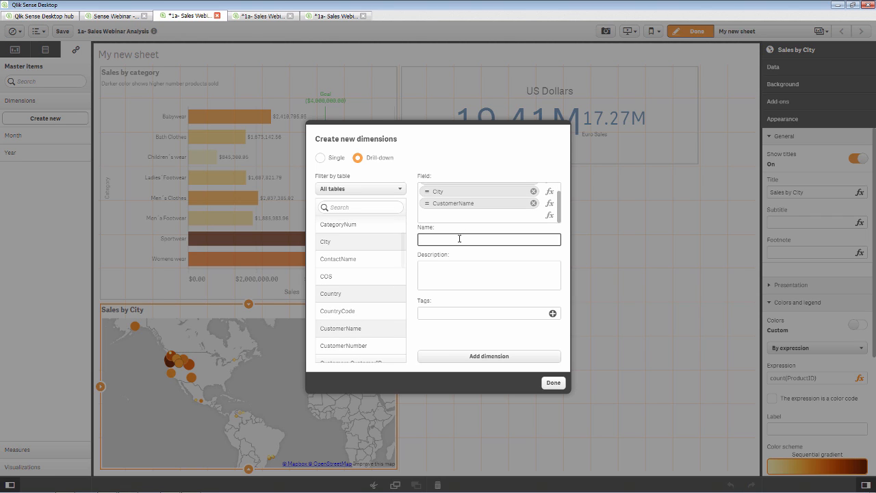
pyautogui.write('Location Drill')
pyautogui.click(490, 355)
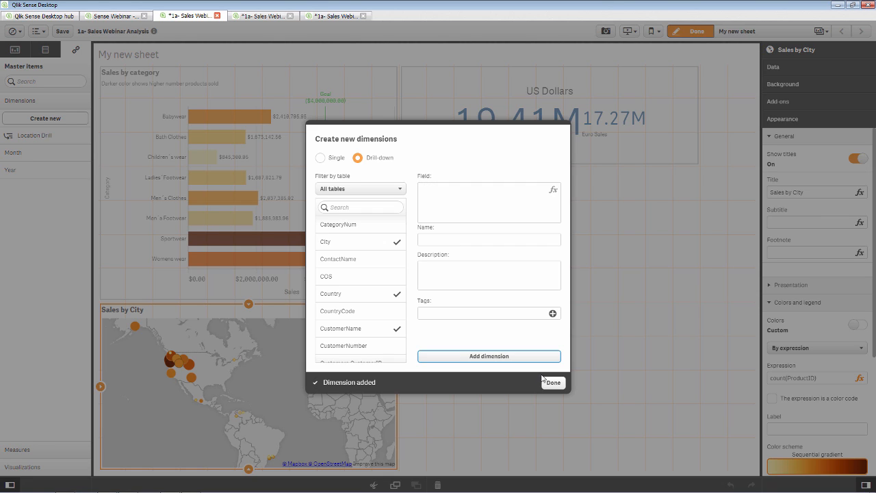
pyautogui.click(553, 383)
pyautogui.click(19, 51)
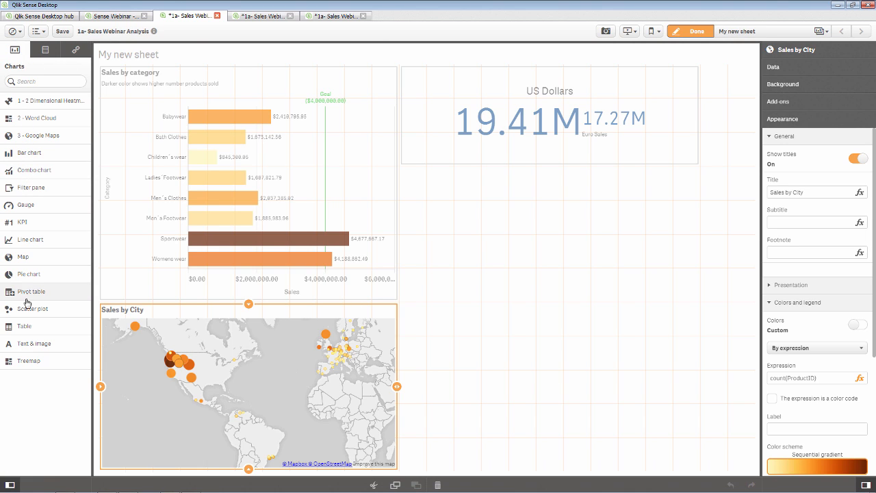
# - Place a scatter plot beside the map with measures Margin % and Sum(Sales)
pyautogui.moveTo(27, 309); pyautogui.dragTo(546, 286)
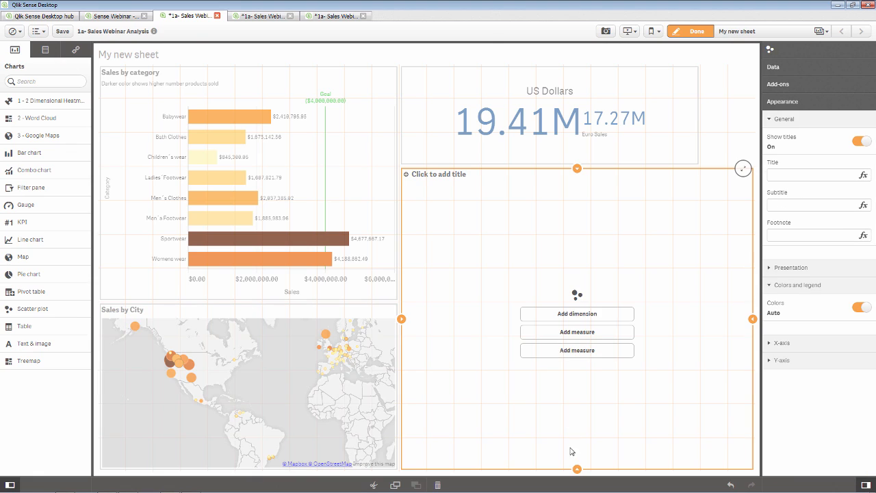
pyautogui.moveTo(577, 470); pyautogui.dragTo(572, 449)
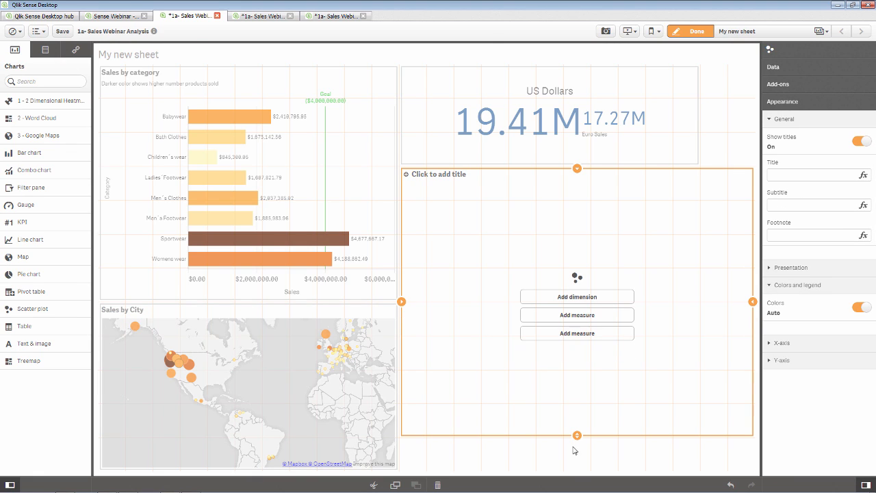
pyautogui.click(586, 336)
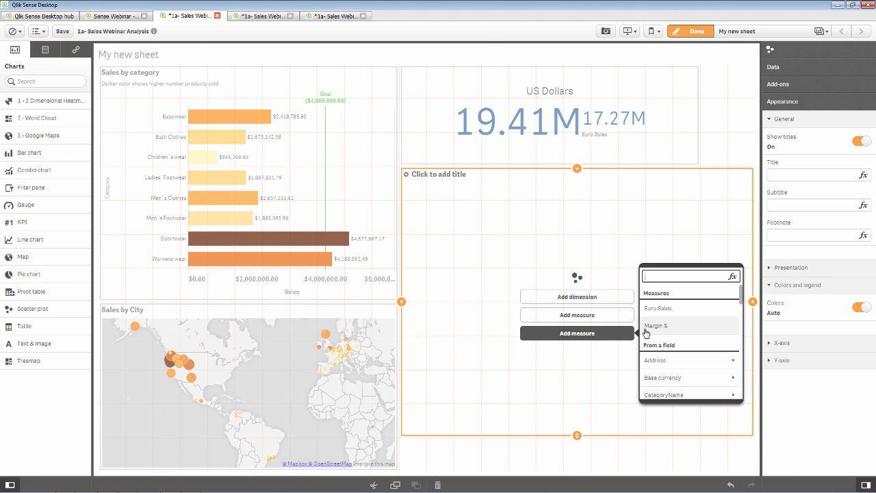
pyautogui.click(646, 329)
pyautogui.click(609, 332)
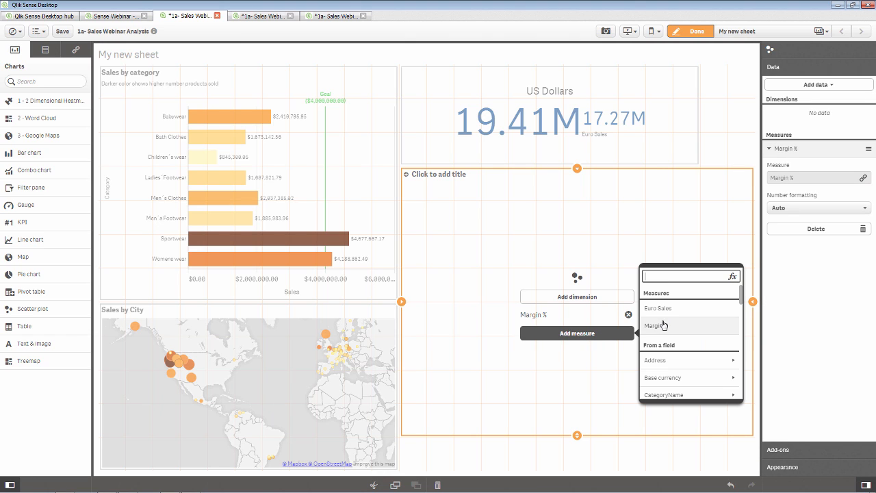
pyautogui.scroll(3, 669, 329)
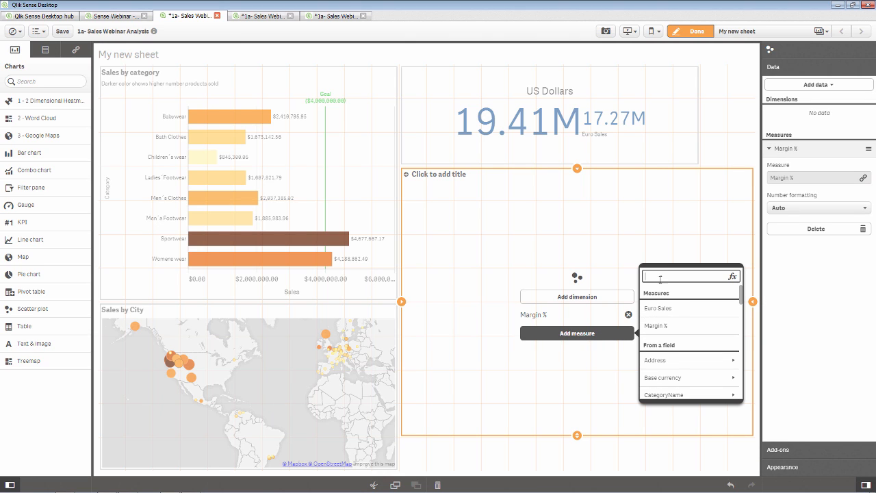
pyautogui.write('sales')
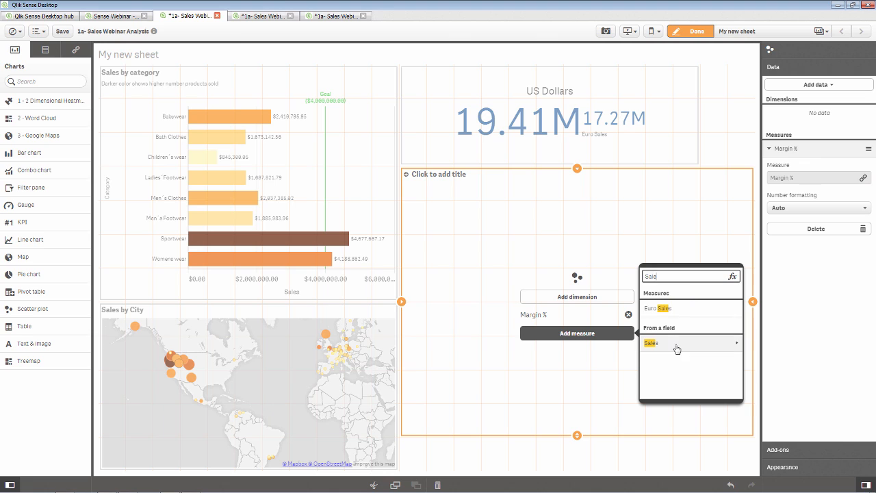
pyautogui.click(654, 342)
pyautogui.click(665, 308)
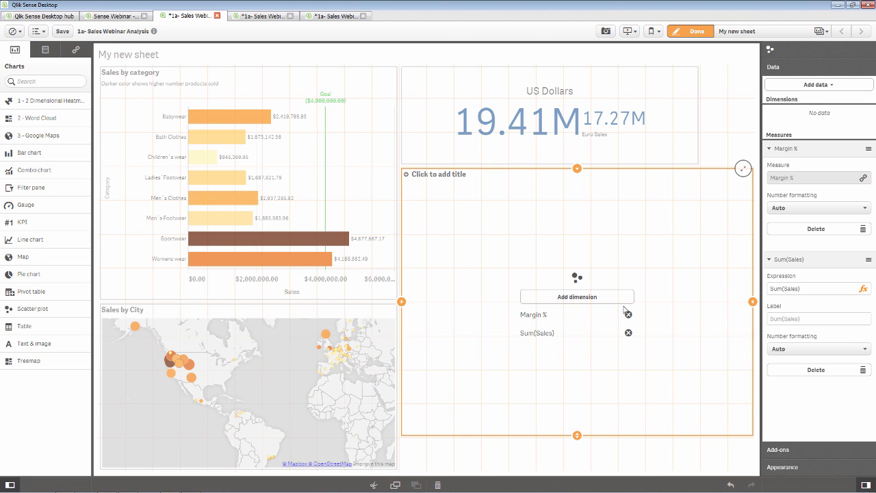
# - Use Location Drill as the scatter plot's dimension
pyautogui.click(623, 302)
pyautogui.scroll(-2, 653, 307)
pyautogui.scroll(2, 655, 308)
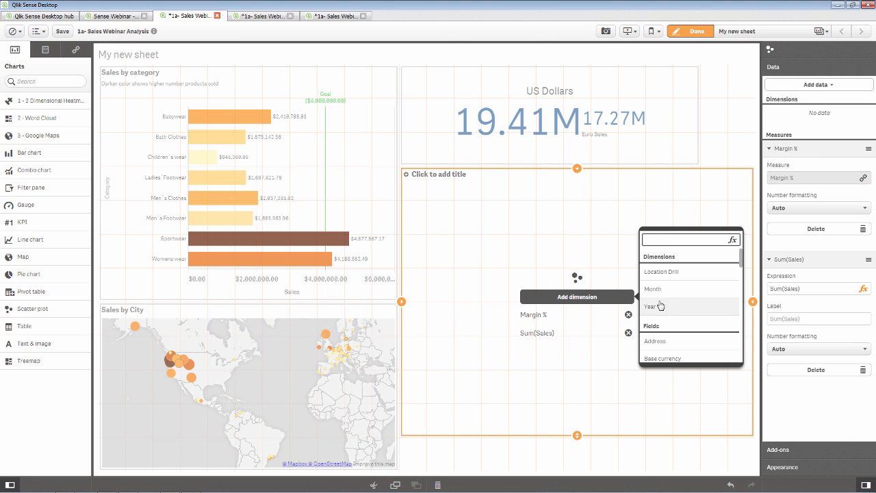
pyautogui.click(665, 279)
pyautogui.click(665, 279)
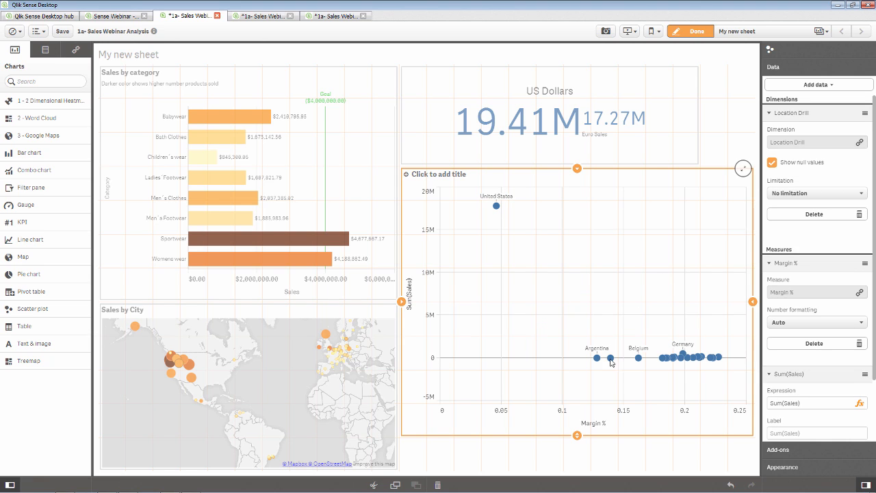
# - Shrink the scatter to half height at the KPI's width and title it 'Sales vs Margin'
pyautogui.moveTo(577, 435); pyautogui.dragTo(566, 348)
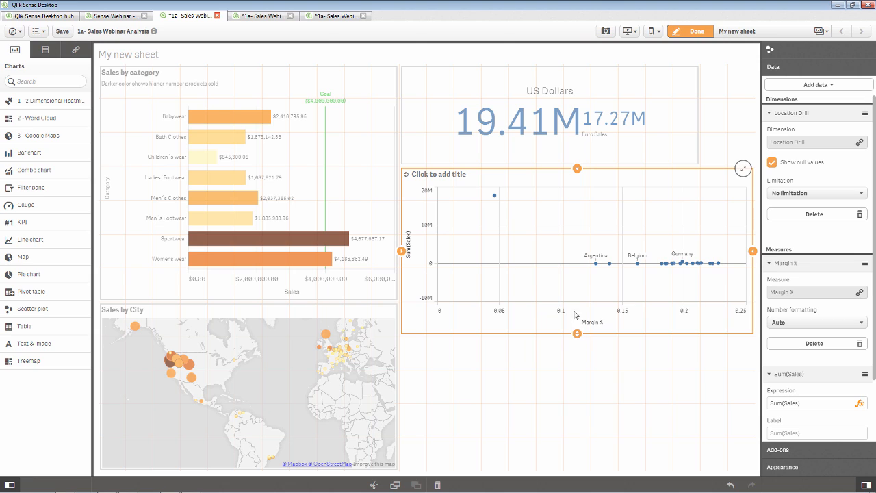
pyautogui.moveTo(755, 259); pyautogui.dragTo(698, 251)
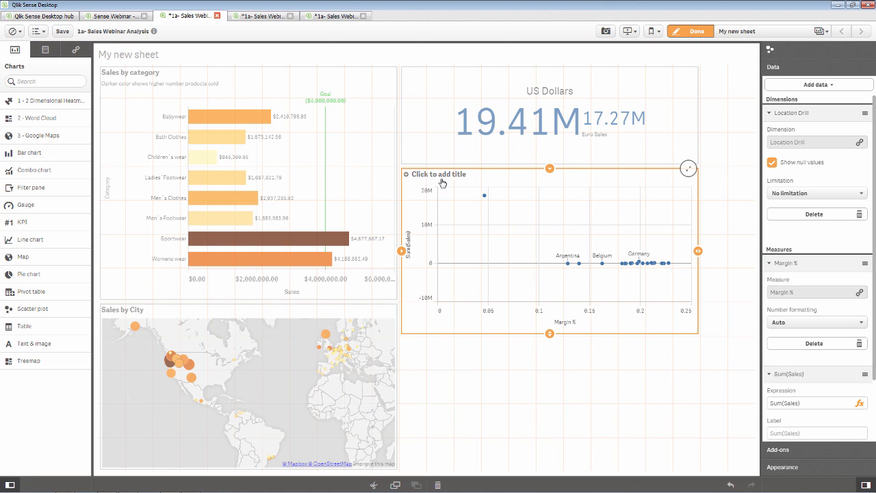
pyautogui.click(441, 176)
pyautogui.write('Sales vs Margin')
pyautogui.click(490, 351)
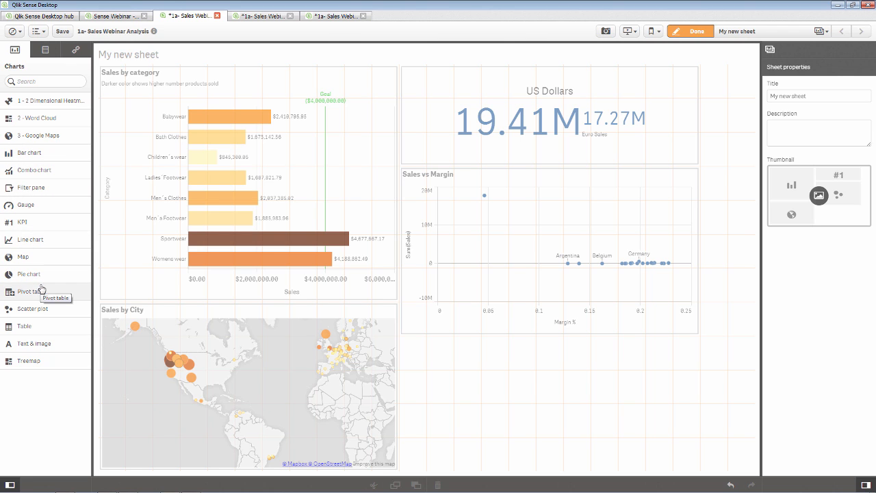
pyautogui.moveTo(34, 308); pyautogui.dragTo(538, 374)
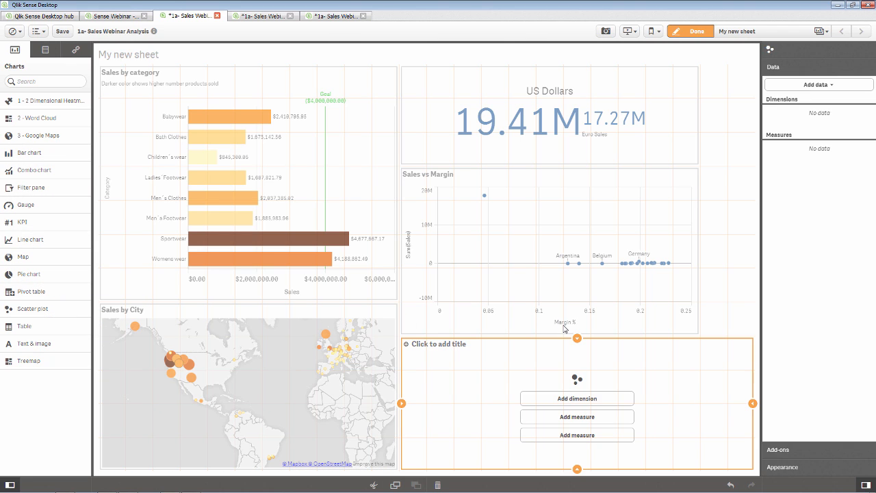
# - Narrow the new empty chart to the column width and set OrderID as its dimension
pyautogui.click(564, 327)
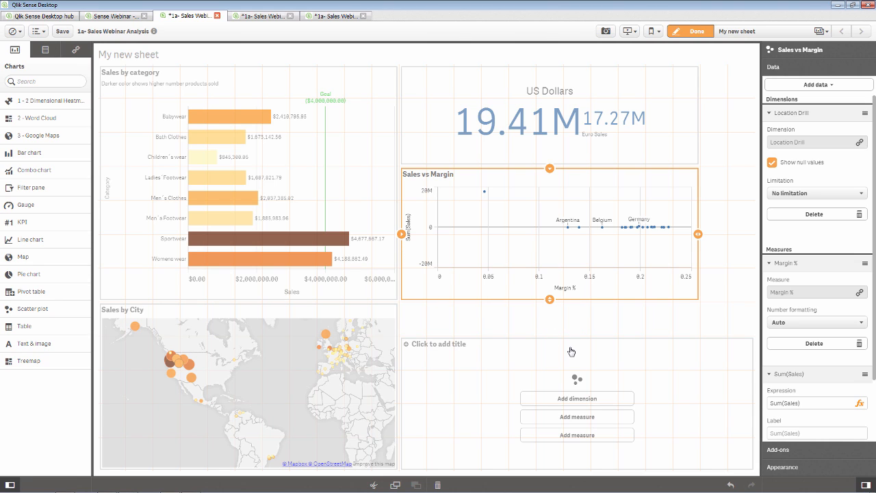
pyautogui.click(572, 348)
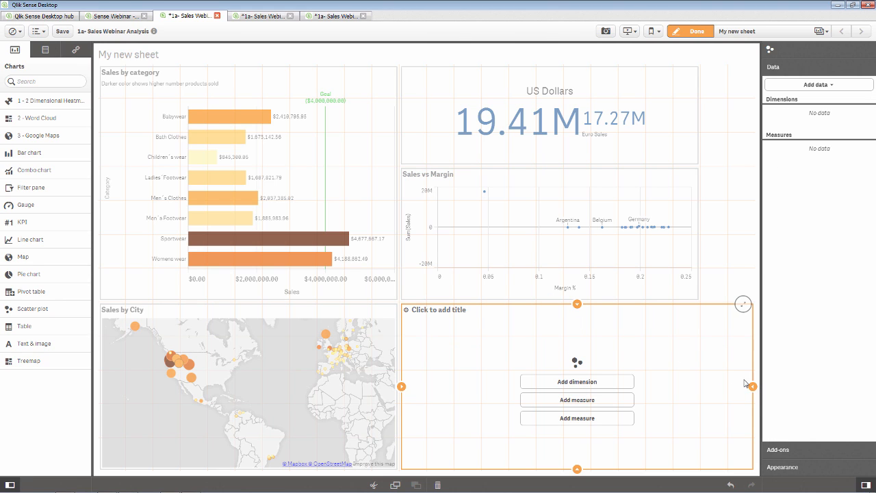
pyautogui.moveTo(752, 386); pyautogui.dragTo(698, 386)
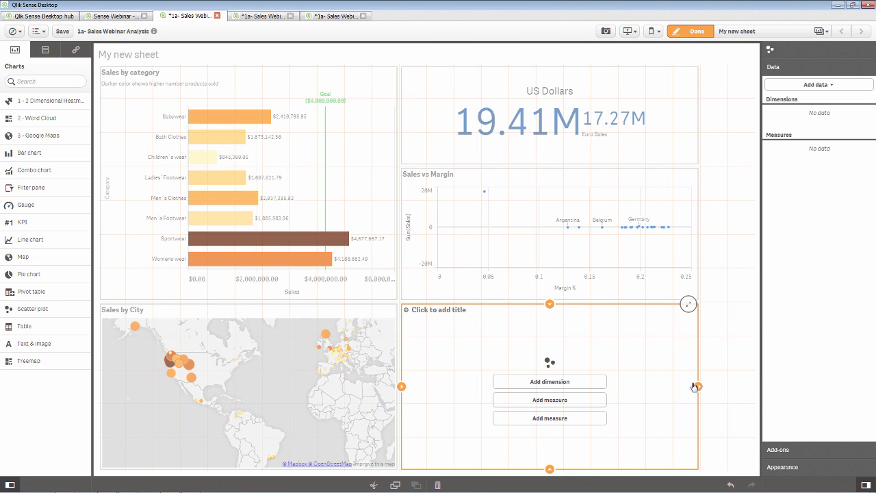
pyautogui.click(570, 381)
pyautogui.write('ord')
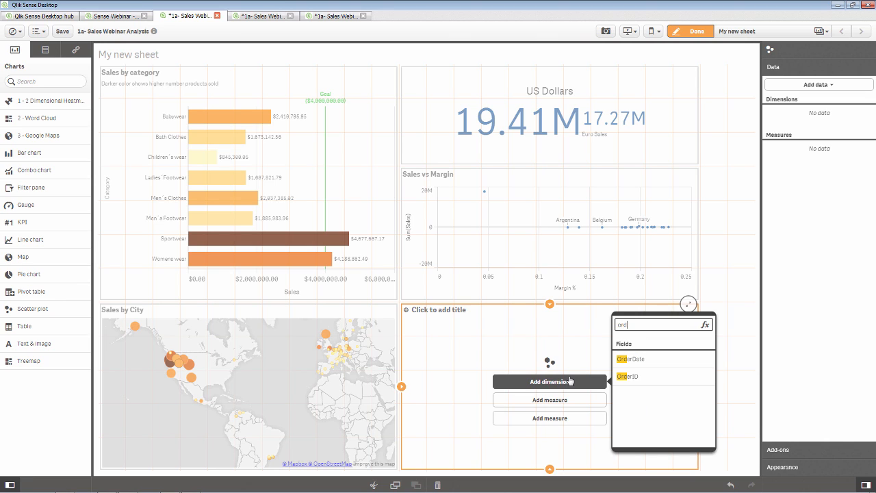
pyautogui.click(648, 375)
# - Add Margin % and Sum(Sales) as the chart's measures and finish editing the sheet
pyautogui.click(590, 400)
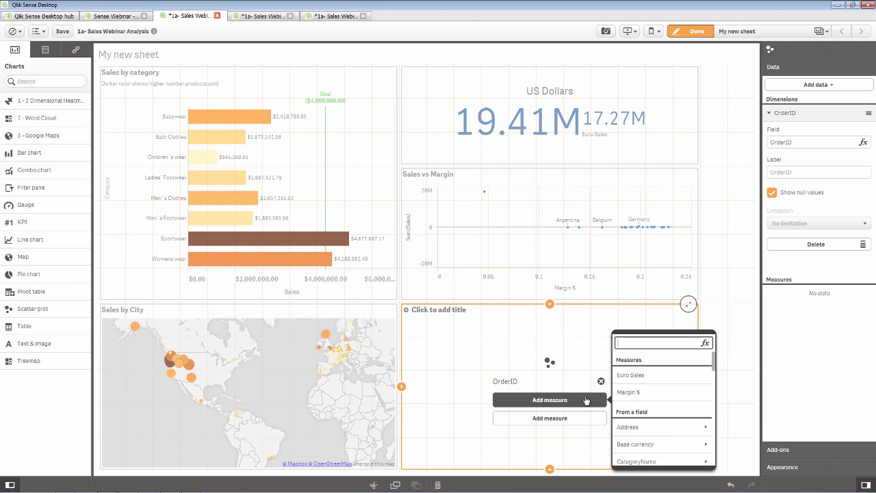
pyautogui.click(648, 395)
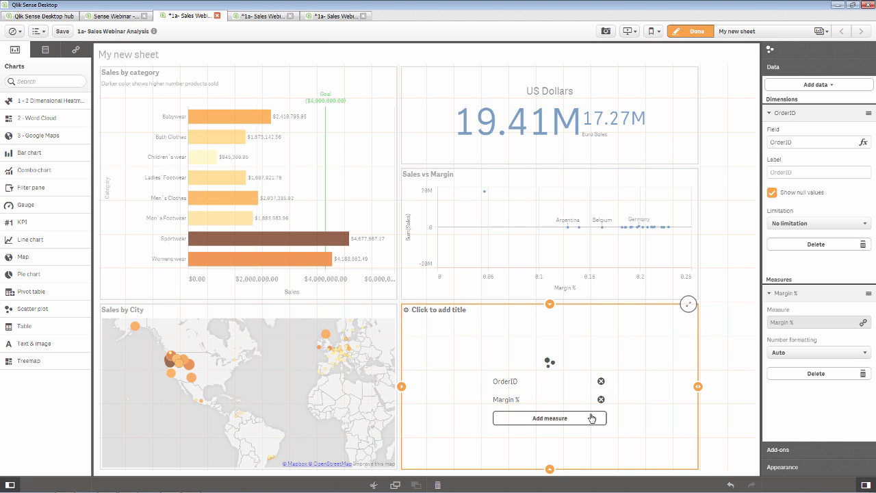
pyautogui.click(592, 417)
pyautogui.write('sal')
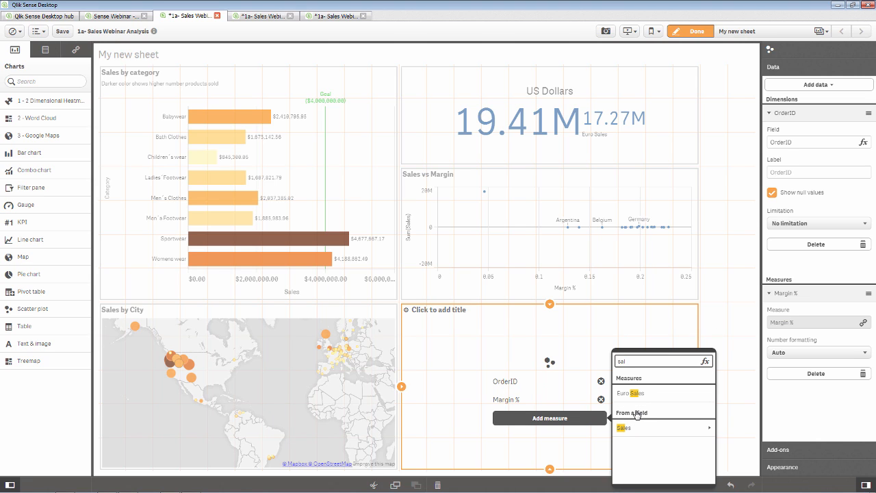
pyautogui.click(667, 428)
pyautogui.click(668, 397)
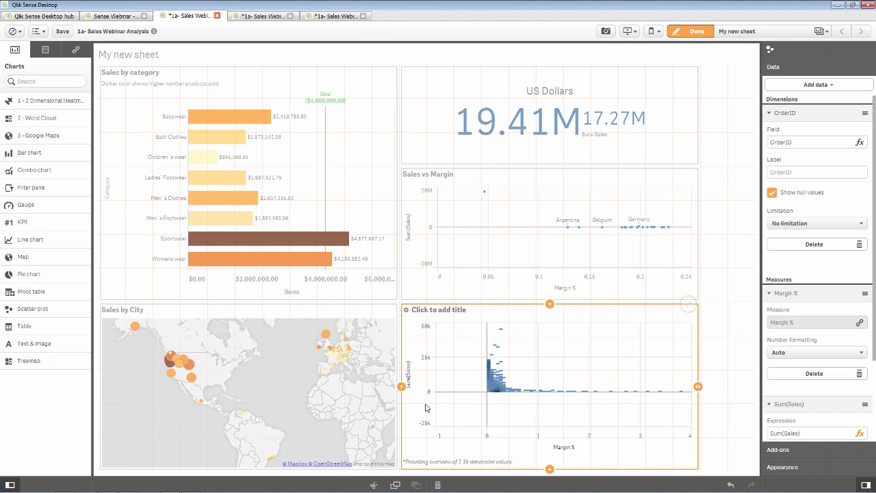
pyautogui.click(696, 31)
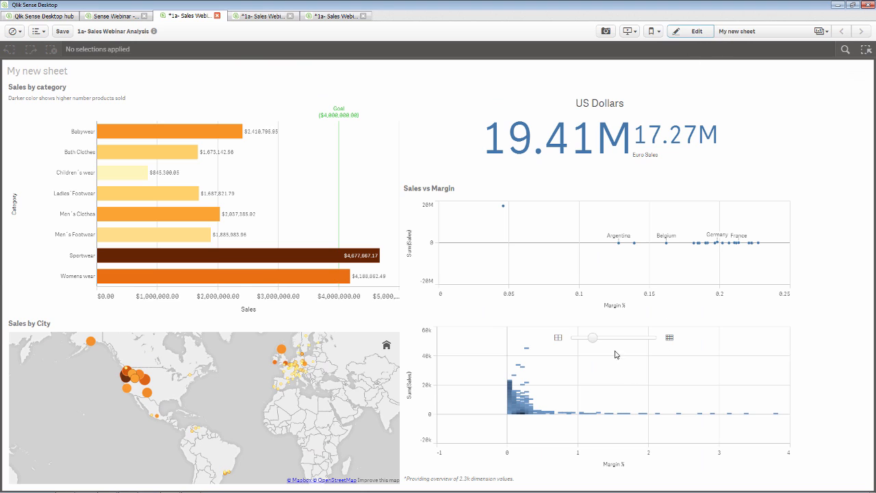
# - Adjust the scatter chart's resolution slider and zoom into the plotted points
pyautogui.moveTo(594, 341); pyautogui.dragTo(635, 341)
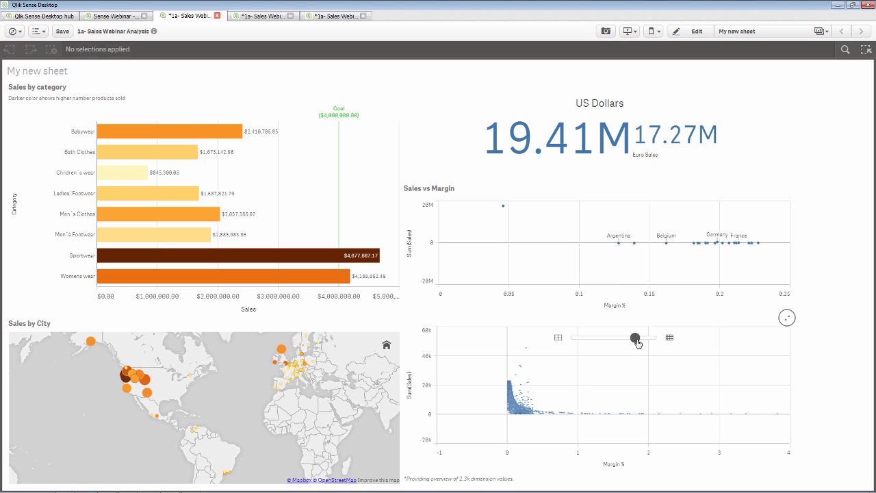
pyautogui.moveTo(635, 339); pyautogui.dragTo(573, 340)
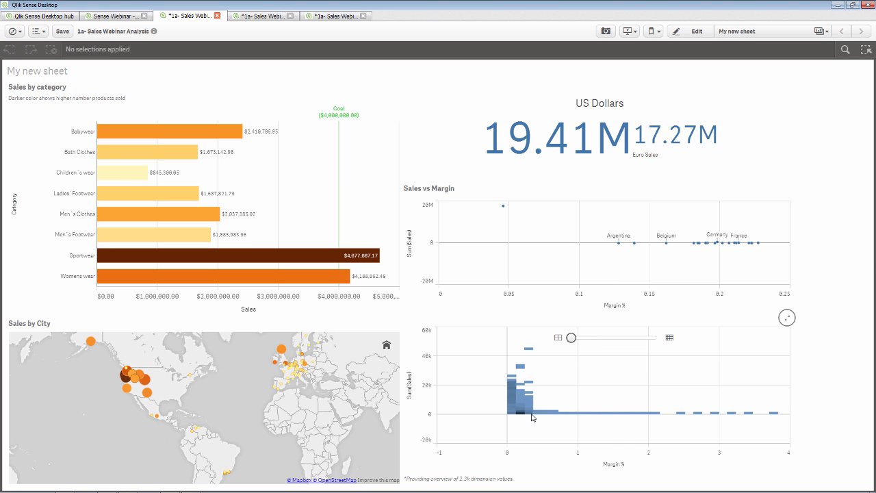
pyautogui.scroll(2, 532, 416)
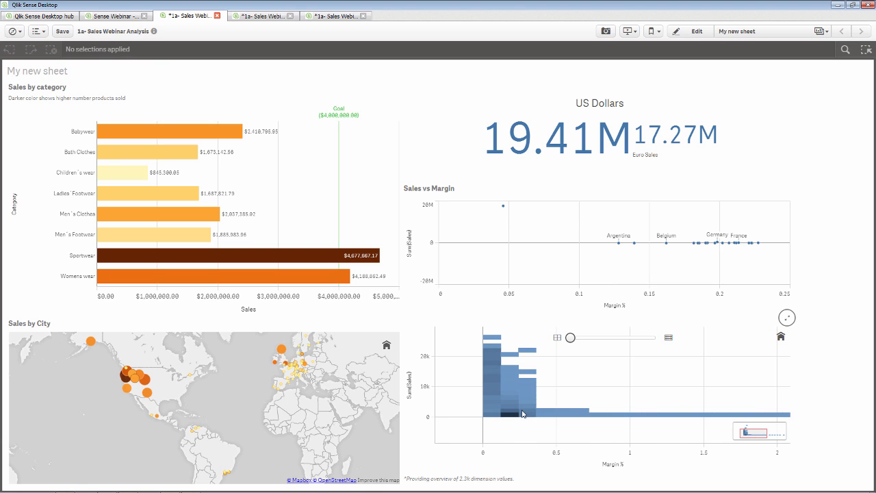
pyautogui.scroll(1, 517, 412)
pyautogui.scroll(1, 516, 413)
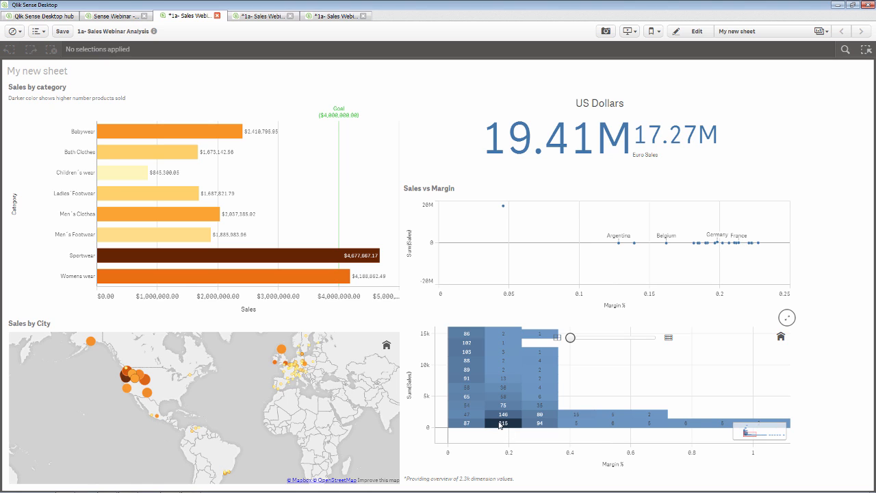
pyautogui.scroll(5, 503, 425)
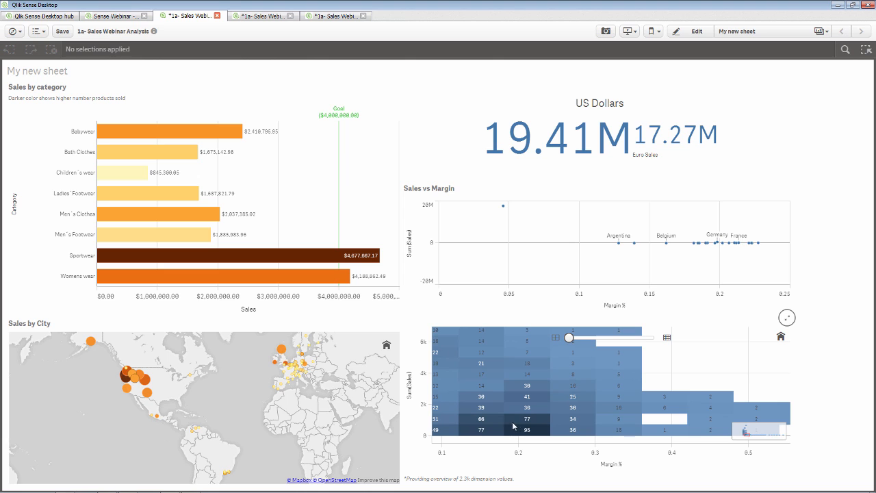
pyautogui.scroll(3, 518, 430)
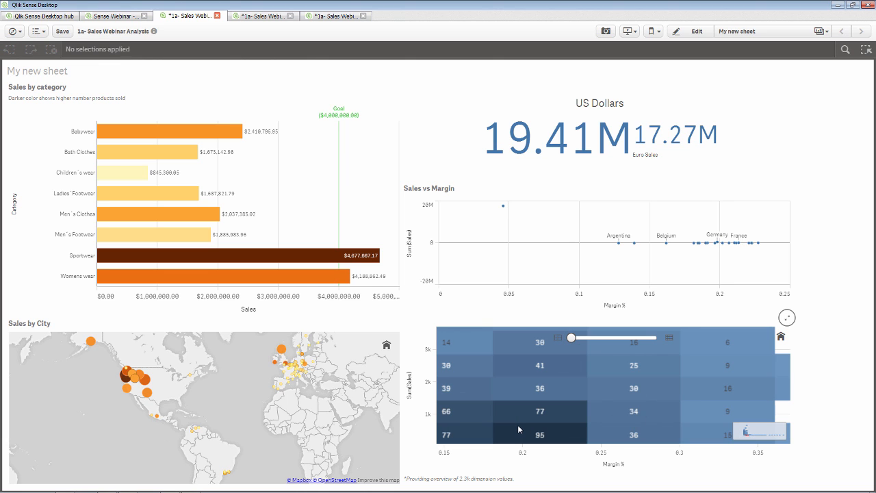
pyautogui.scroll(1, 517, 424)
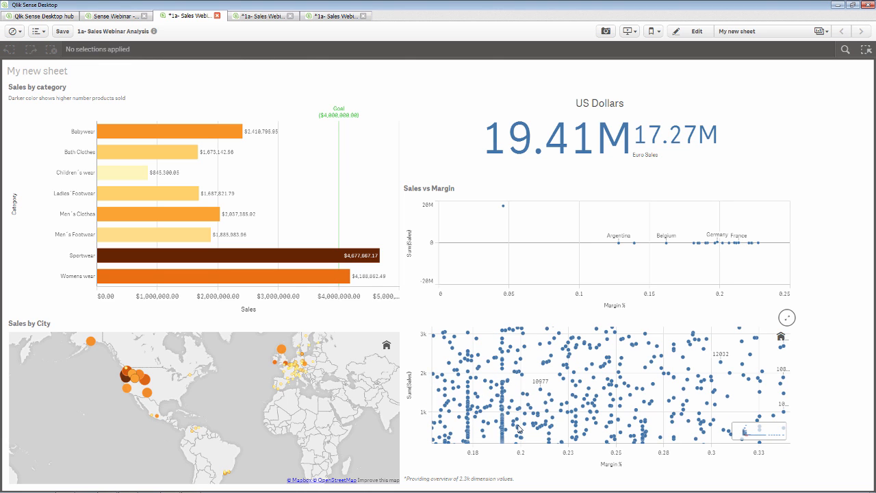
pyautogui.scroll(1, 517, 424)
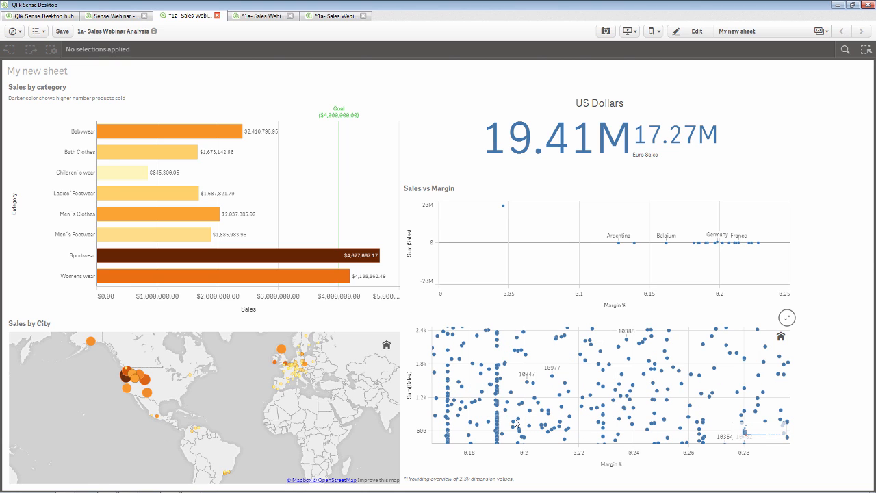
pyautogui.scroll(1, 516, 423)
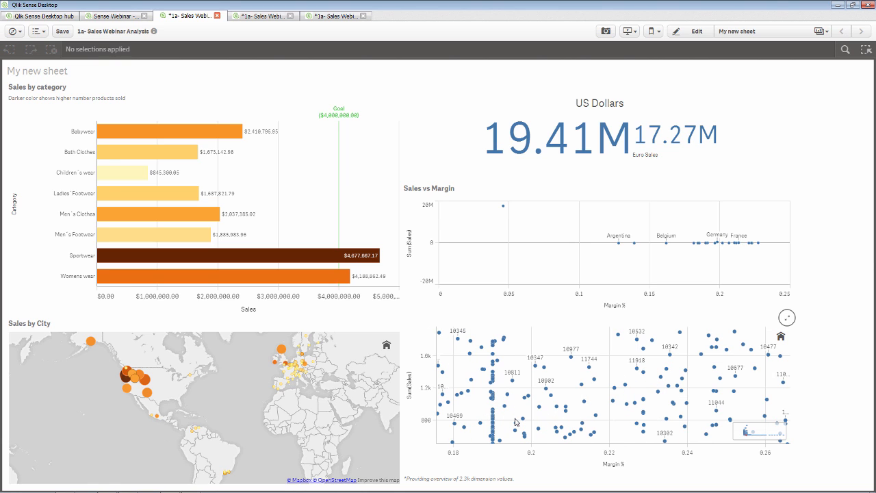
# - Pan the zoomed scatter, reset to full data at finest resolution, then enter snapshot mode
pyautogui.click(753, 436)
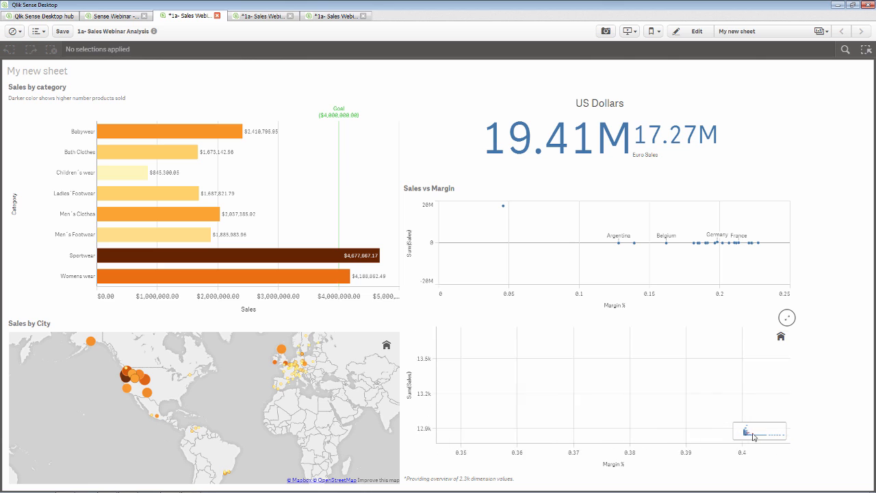
pyautogui.moveTo(753, 436); pyautogui.dragTo(746, 436)
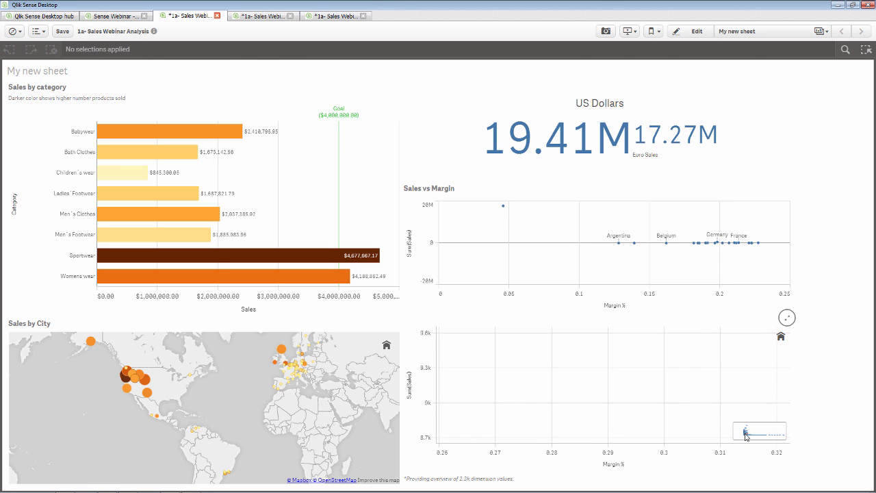
pyautogui.scroll(-10, 607, 362)
pyautogui.moveTo(573, 340); pyautogui.dragTo(613, 340)
pyautogui.click(633, 341)
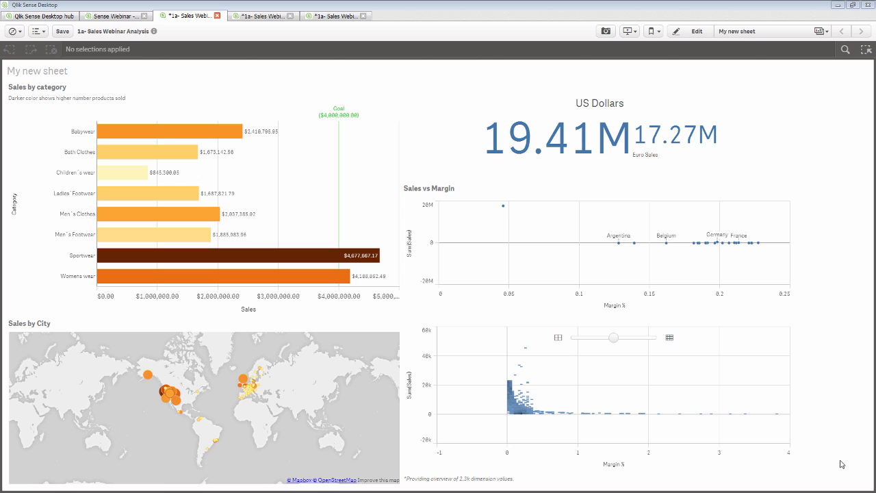
pyautogui.click(606, 30)
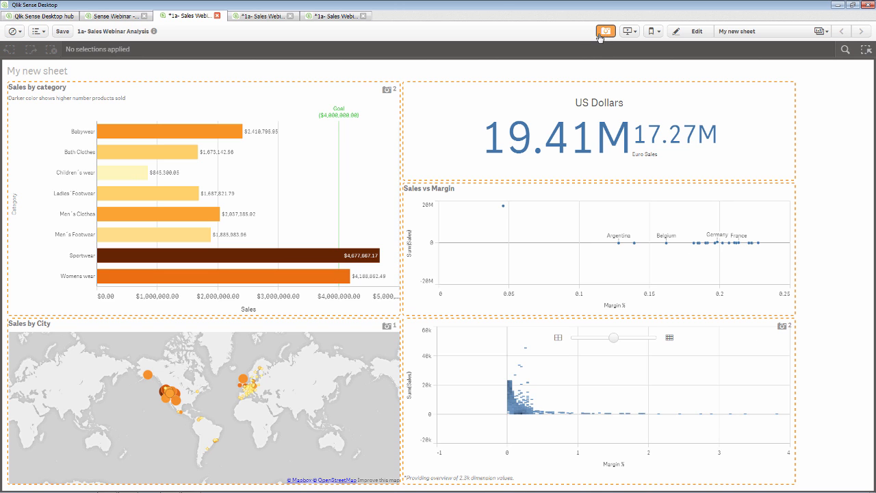
# - Snapshot the Sales by category and Margin % vs Sum(Sales) charts, then create and open My new story
pyautogui.click(313, 166)
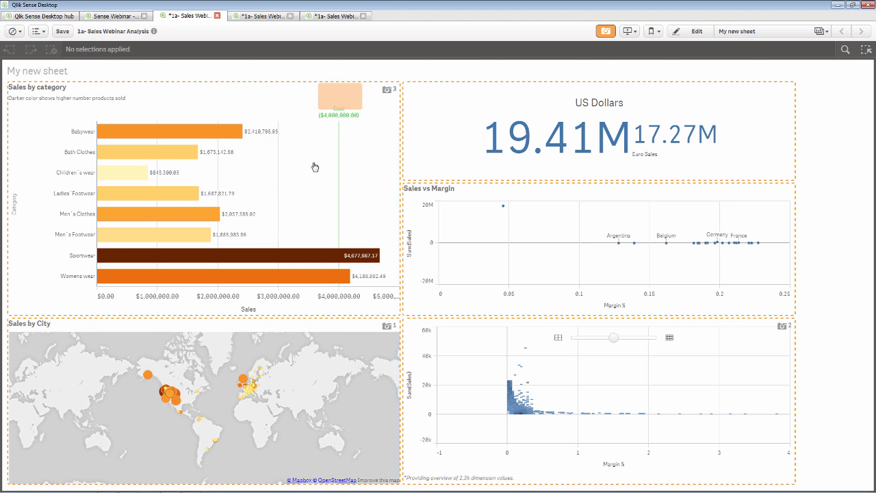
pyautogui.click(587, 388)
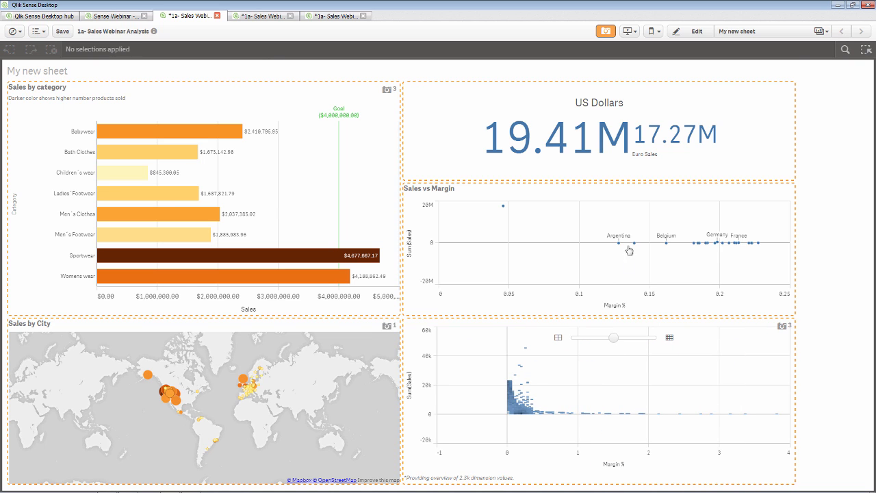
pyautogui.click(624, 35)
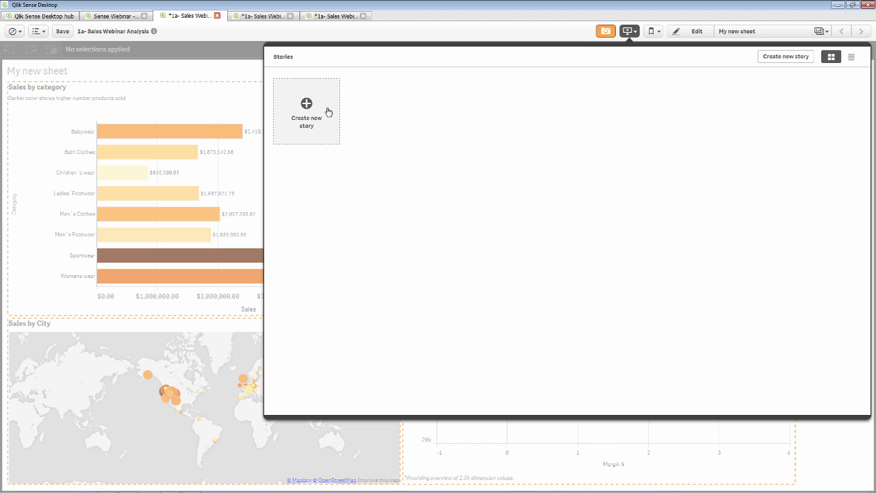
pyautogui.click(316, 111)
pyautogui.click(316, 112)
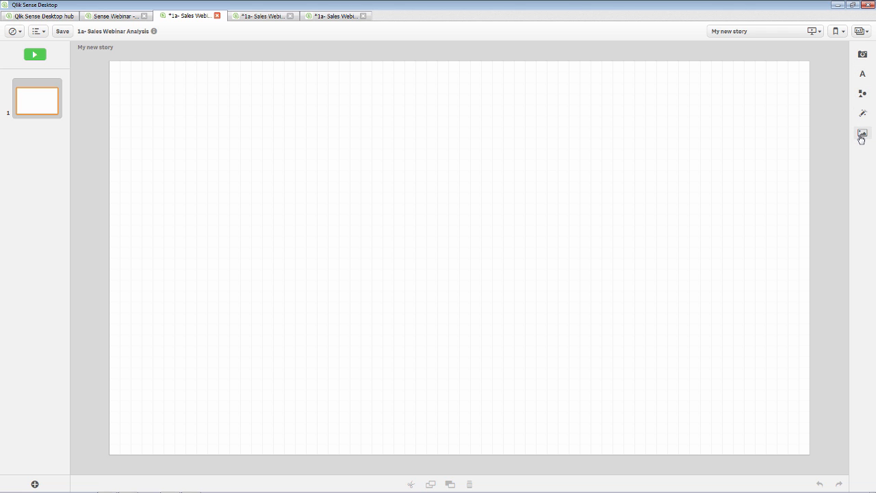
pyautogui.click(862, 54)
# - Place the scatter snapshot at lower right and a shrunken Sales by category snapshot at lower left
pyautogui.moveTo(815, 80); pyautogui.dragTo(616, 355)
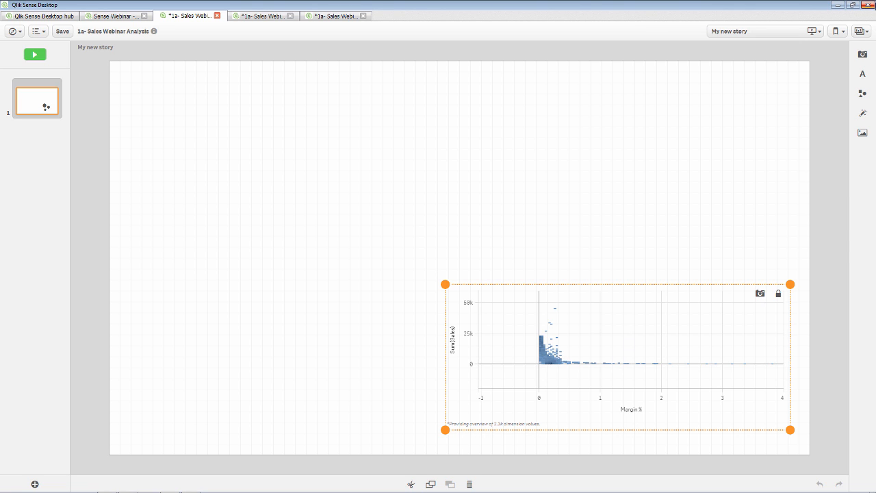
pyautogui.click(862, 54)
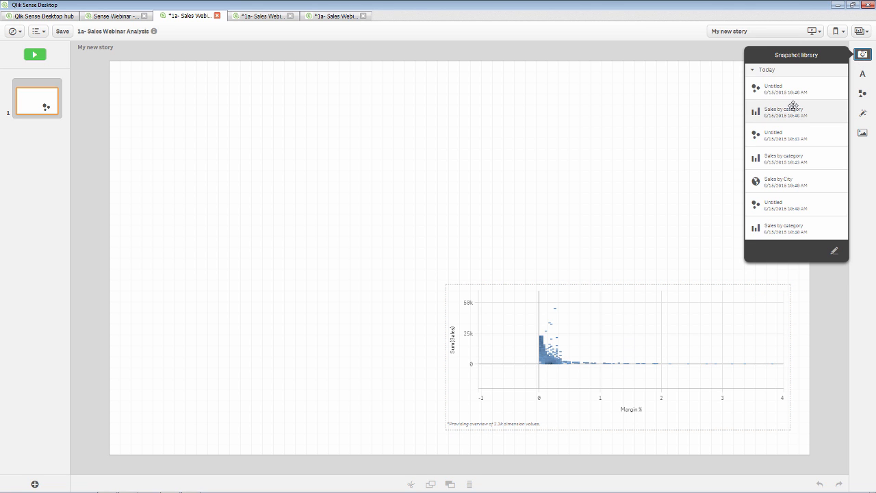
pyautogui.moveTo(765, 110); pyautogui.dragTo(269, 320)
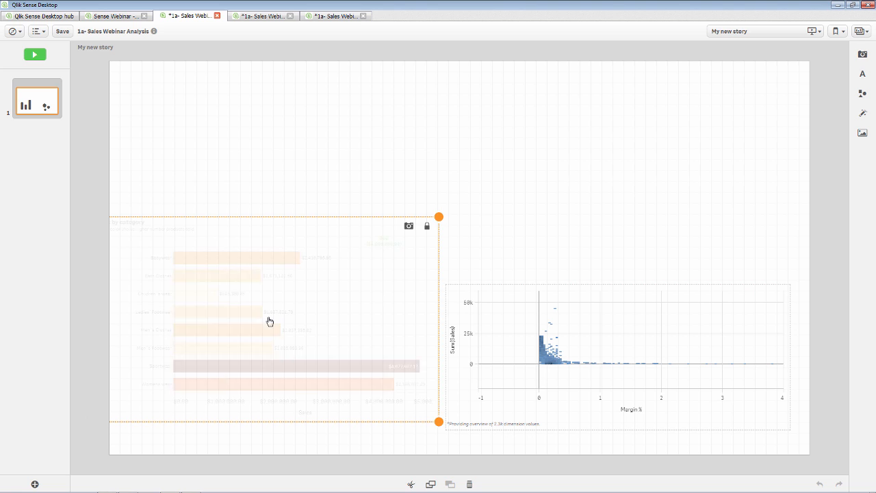
pyautogui.moveTo(446, 216); pyautogui.dragTo(374, 254)
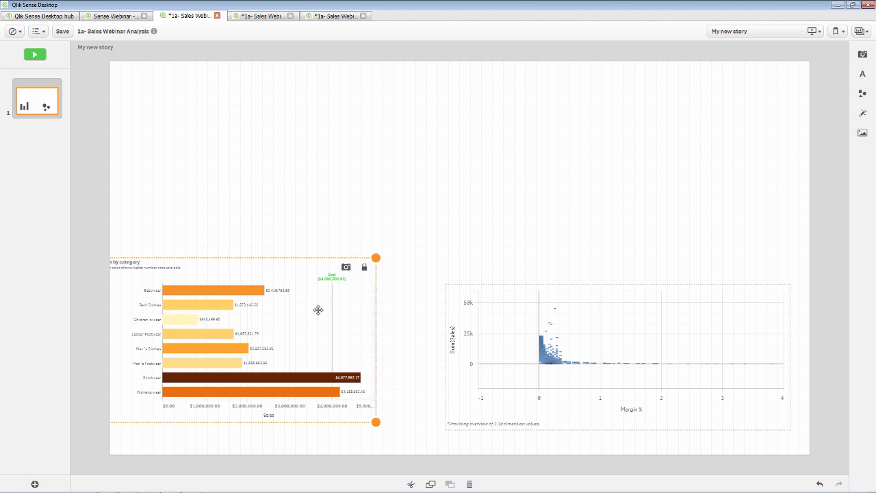
pyautogui.moveTo(319, 308); pyautogui.dragTo(336, 312)
# - Unlock the bar chart snapshot and turn its value labels off
pyautogui.click(403, 273)
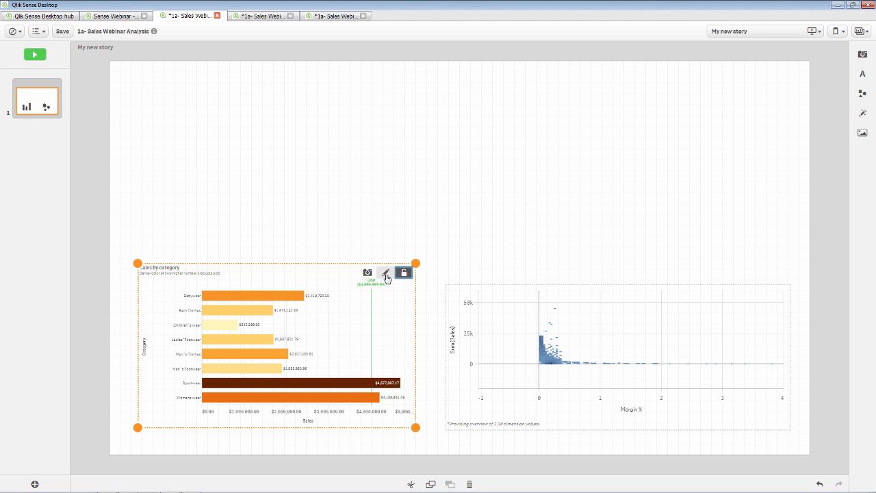
pyautogui.click(385, 273)
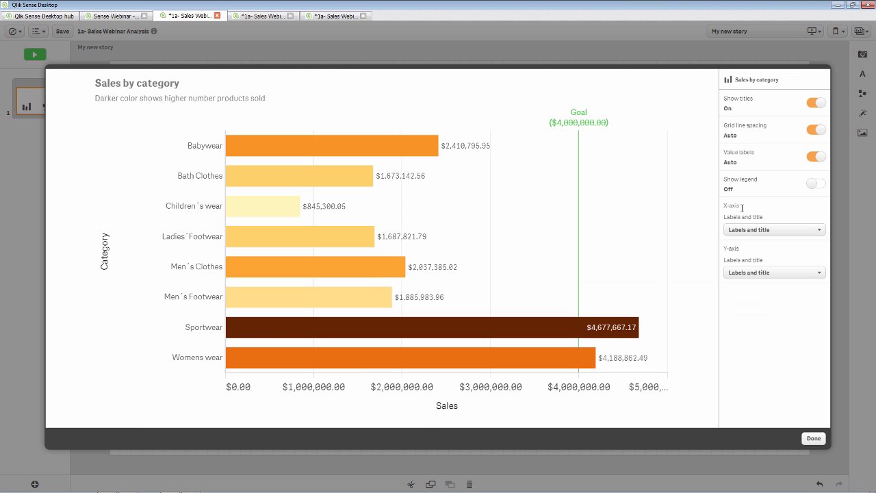
pyautogui.click(816, 159)
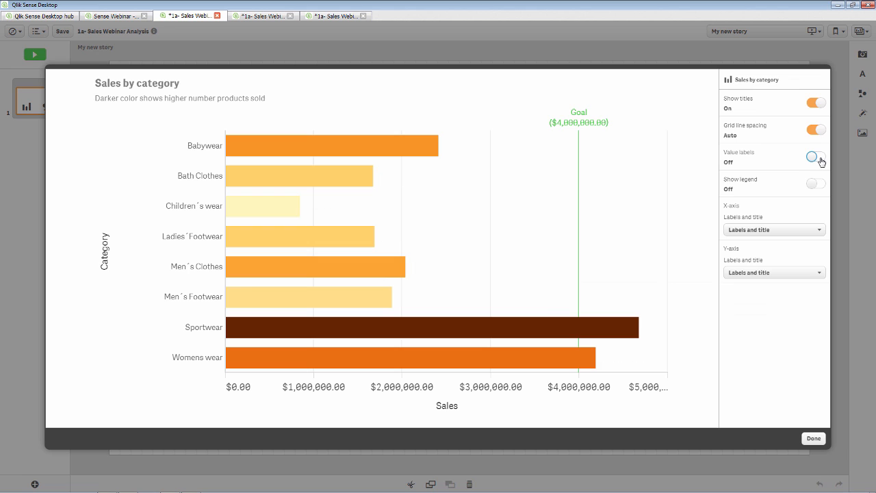
pyautogui.click(813, 438)
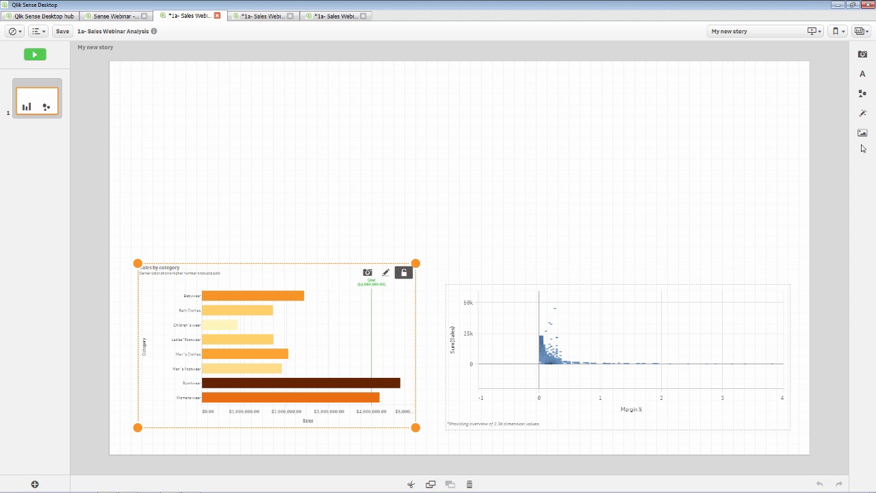
pyautogui.click(862, 114)
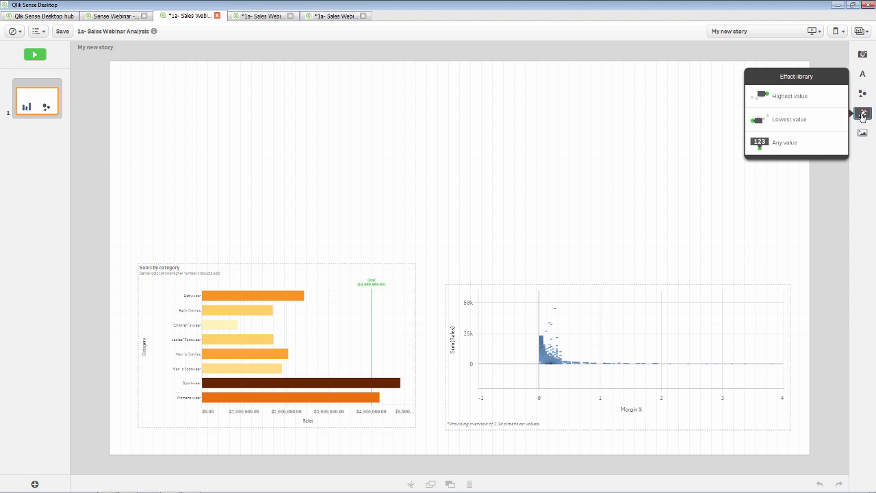
# - Highlight the lowest bar, add a 'Sales Findings' title top left, and an empty paragraph beside it
pyautogui.moveTo(821, 114); pyautogui.dragTo(274, 355)
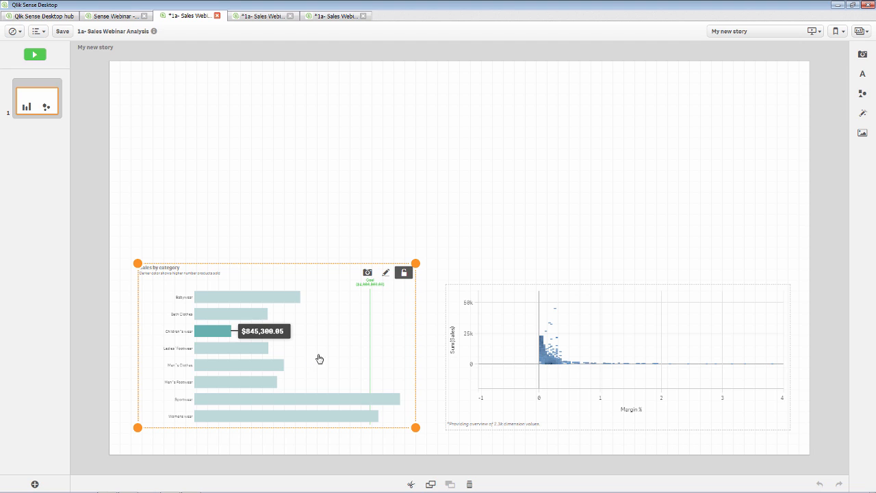
pyautogui.click(487, 253)
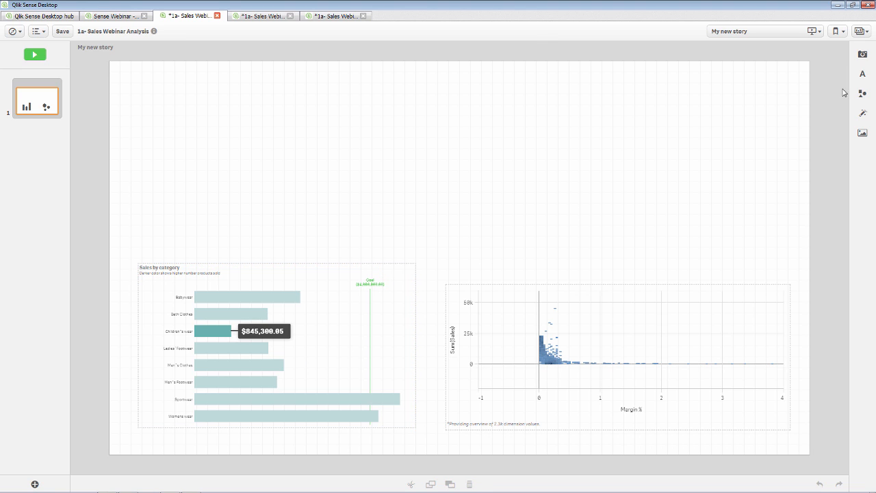
pyautogui.click(862, 73)
pyautogui.moveTo(762, 73); pyautogui.dragTo(260, 101)
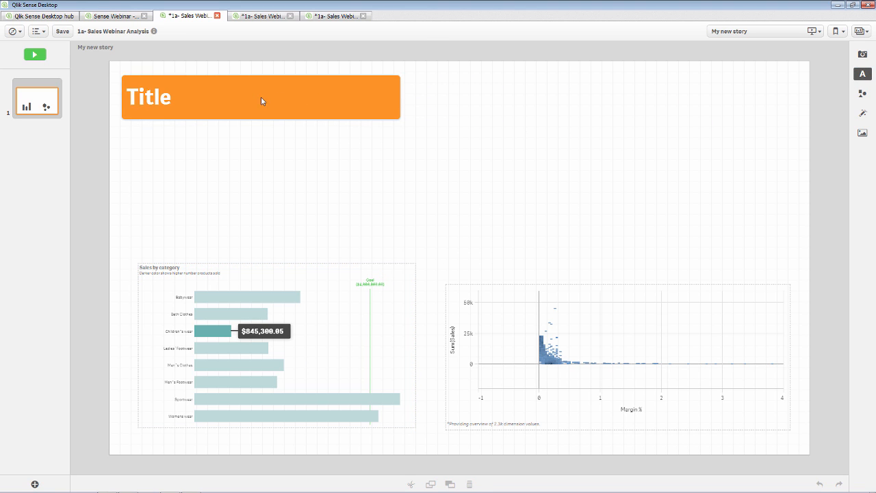
pyautogui.write('S')
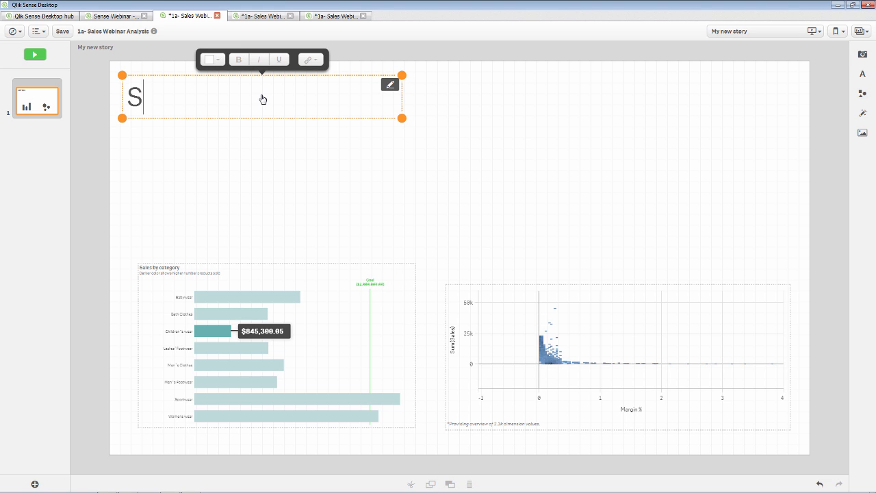
pyautogui.write('ales Findings')
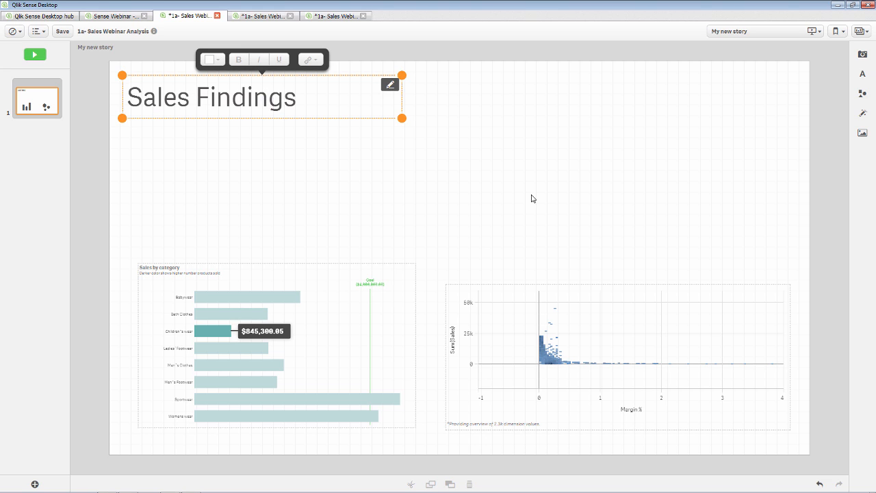
pyautogui.click(738, 172)
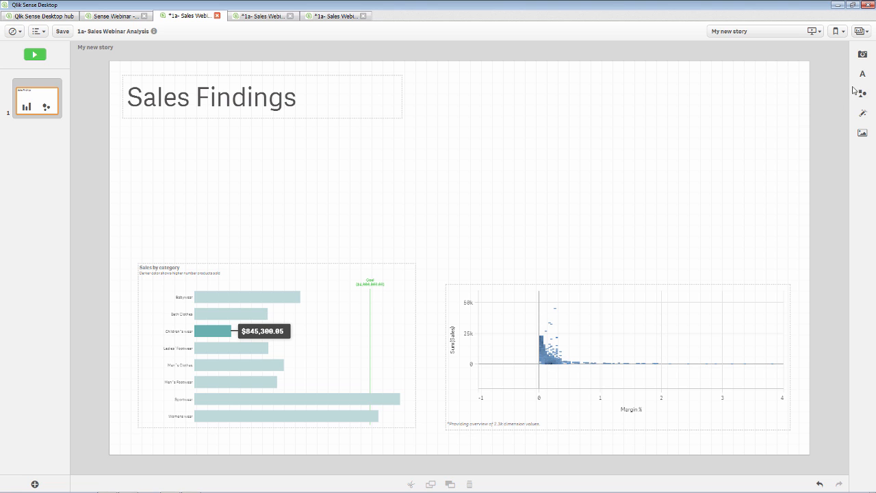
pyautogui.click(862, 73)
pyautogui.moveTo(800, 92); pyautogui.dragTo(511, 165)
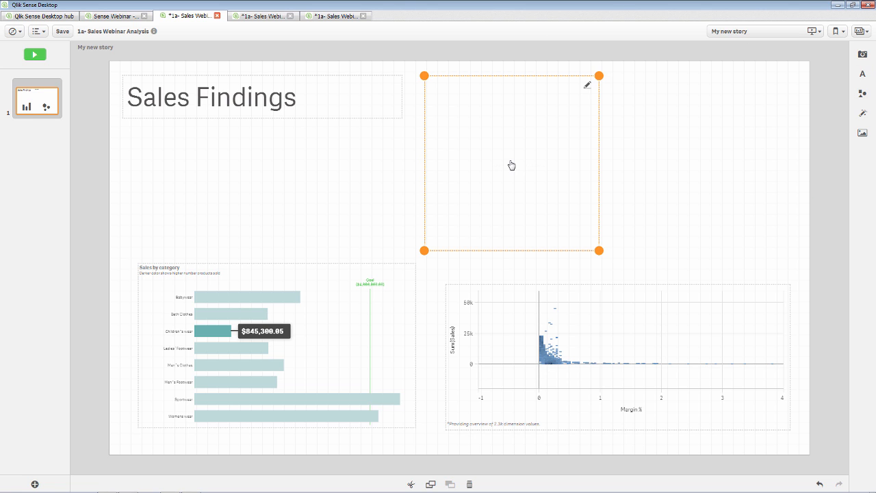
# - Paste lorem ipsum into the paragraph box, then make it wider, shorter and shift it down-right
pyautogui.doubleClick(511, 165)
pyautogui.hotkey('ctrl', 'v')
pyautogui.moveTo(598, 251); pyautogui.dragTo(745, 209)
pyautogui.moveTo(611, 130); pyautogui.dragTo(648, 168)
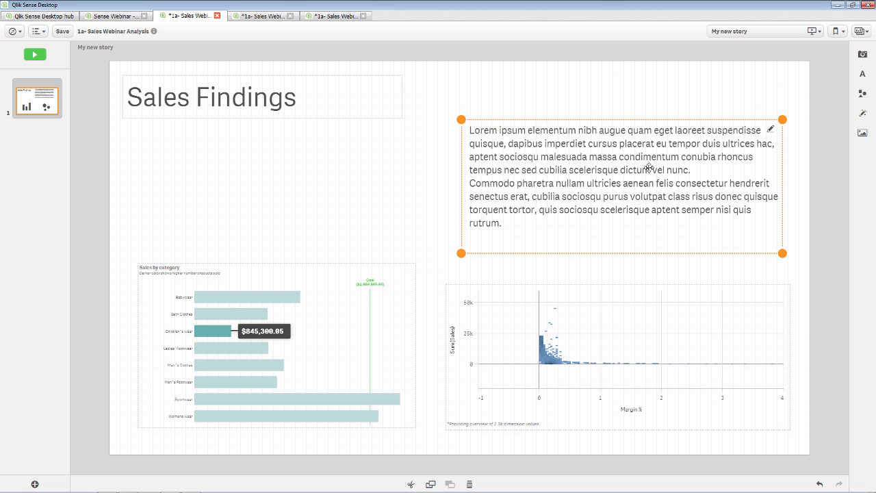
# - Place a small downward triangle shape above the scatter chart
pyautogui.click(862, 93)
pyautogui.moveTo(782, 109); pyautogui.dragTo(576, 281)
pyautogui.moveTo(609, 314); pyautogui.dragTo(569, 303)
pyautogui.click(680, 248)
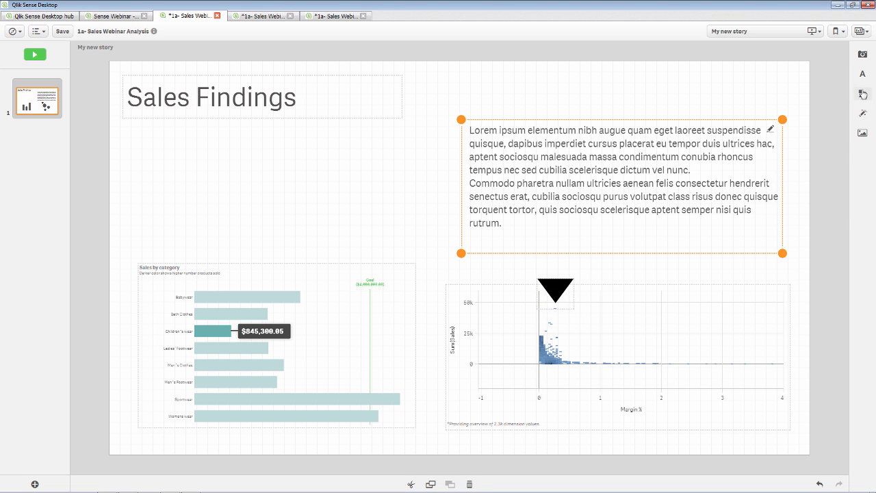
# - Add a small 'test' paragraph label over the scatter chart
pyautogui.click(863, 72)
pyautogui.moveTo(800, 91); pyautogui.dragTo(698, 256)
pyautogui.doubleClick(680, 267)
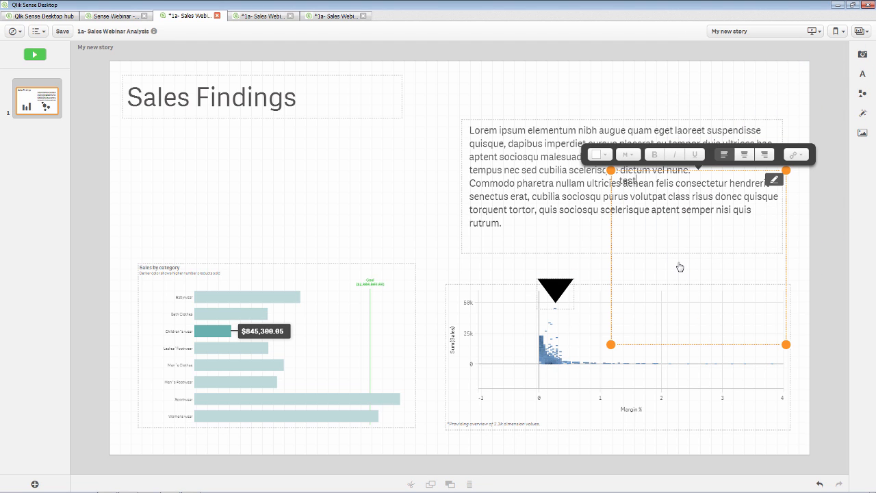
pyautogui.moveTo(786, 344); pyautogui.dragTo(607, 310)
pyautogui.click(339, 174)
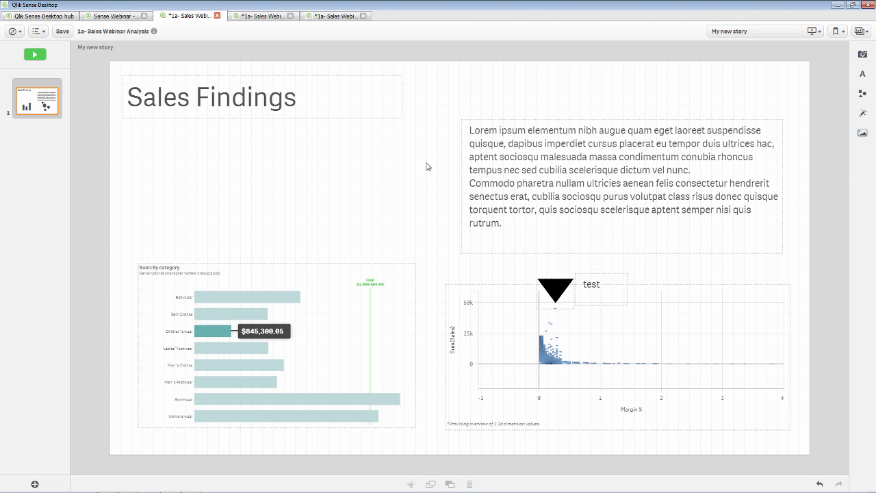
pyautogui.click(862, 133)
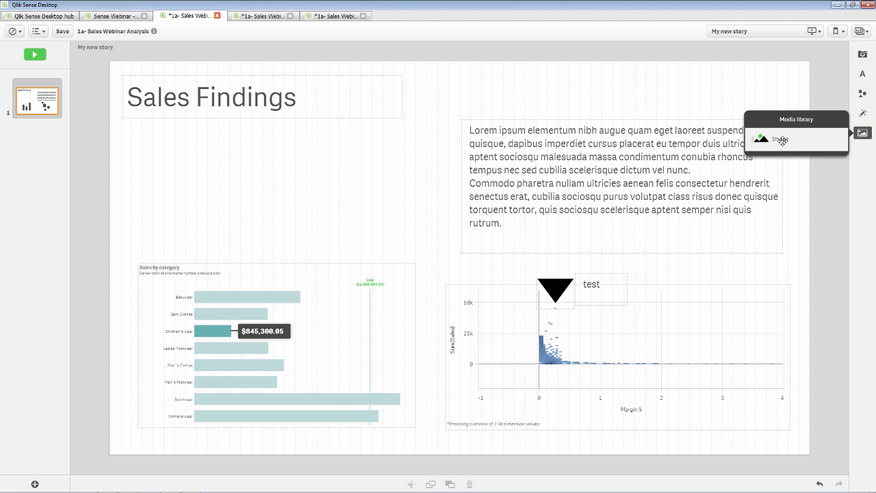
# - Add an image placeholder, cancel and delete it, then move the Sales by category chart up
pyautogui.moveTo(780, 140); pyautogui.dragTo(317, 213)
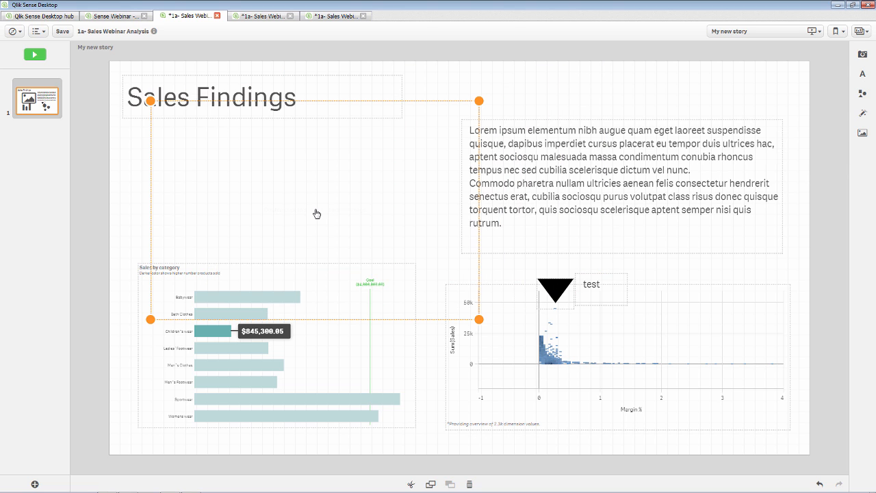
pyautogui.doubleClick(316, 213)
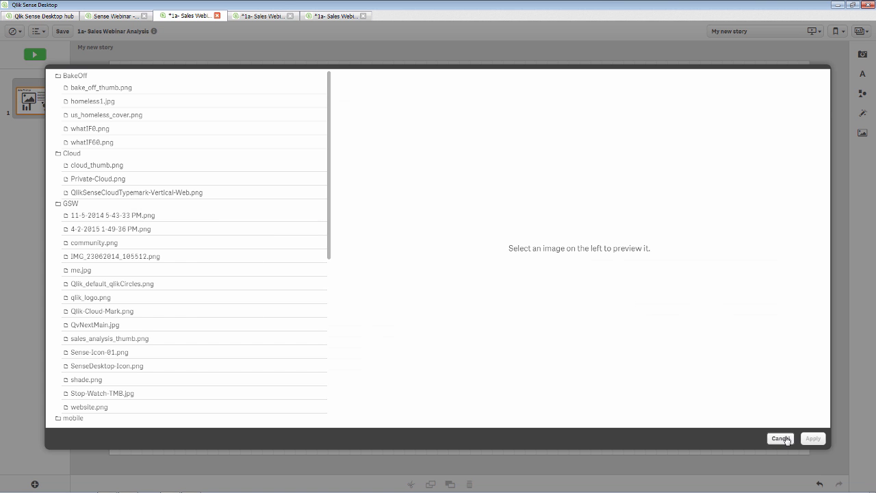
pyautogui.click(786, 438)
pyautogui.rightClick(333, 189)
pyautogui.click(349, 170)
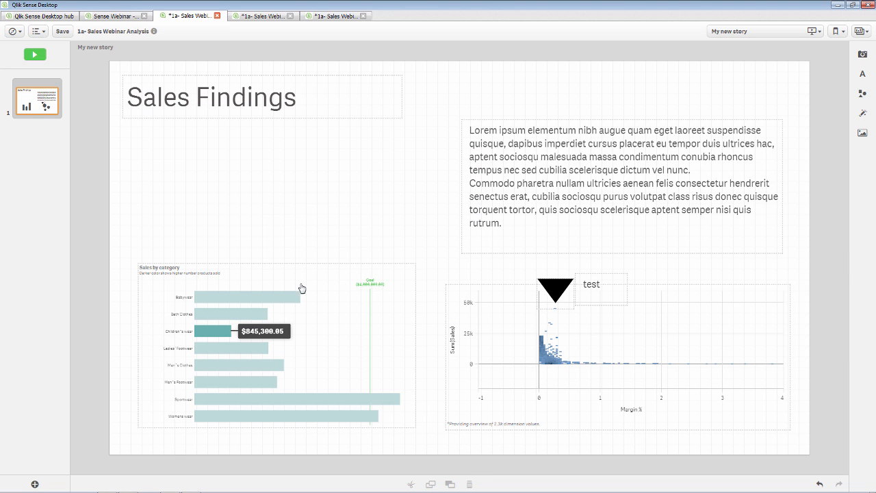
pyautogui.moveTo(302, 288); pyautogui.dragTo(297, 219)
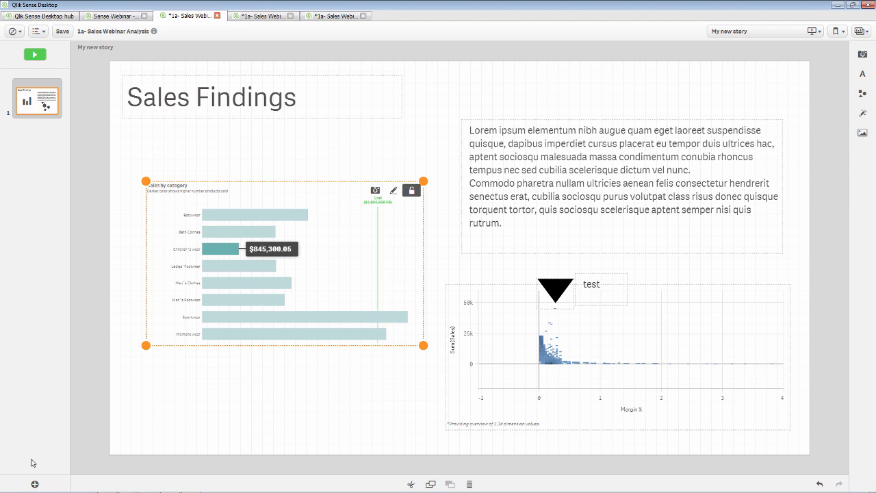
pyautogui.click(34, 484)
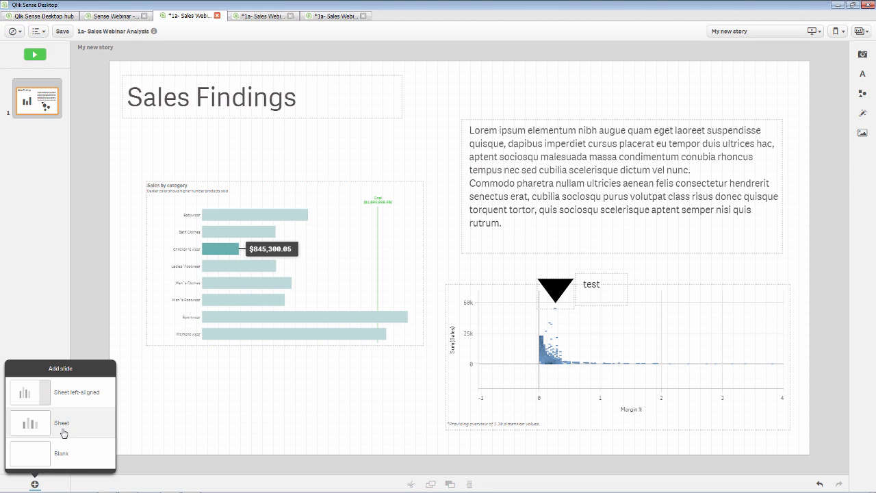
# - Add a second slide embedding My new sheet
pyautogui.click(62, 433)
pyautogui.click(446, 264)
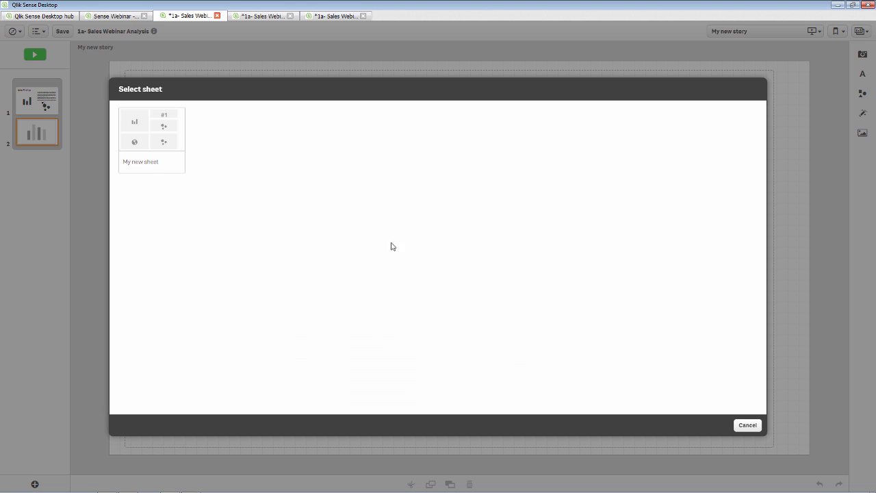
pyautogui.click(170, 151)
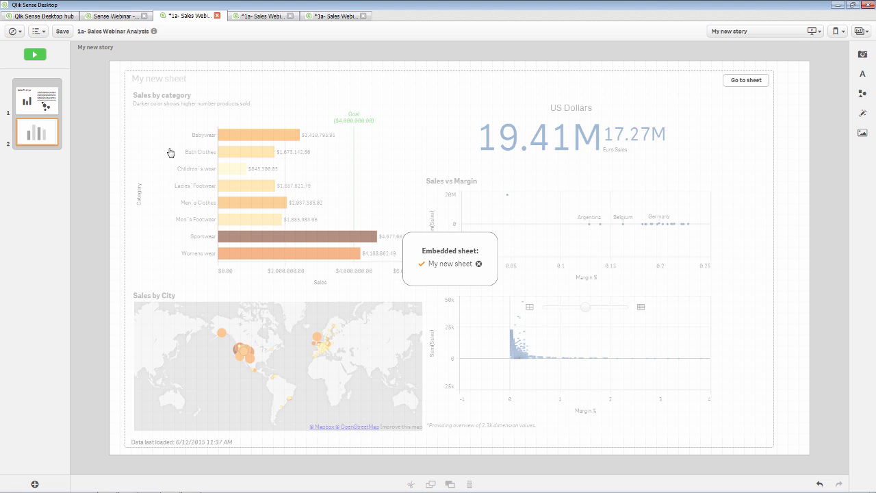
# - Preview the embedded sheet full screen, trying and clearing category selections
pyautogui.click(35, 54)
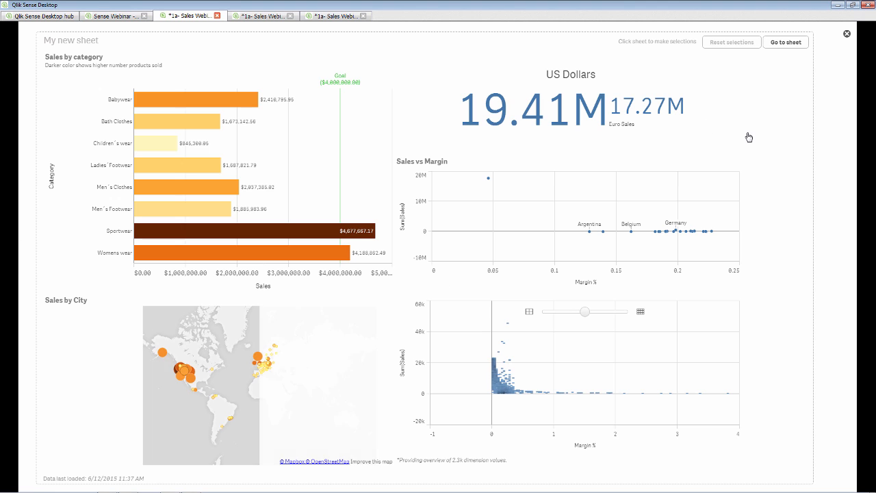
pyautogui.click(117, 186)
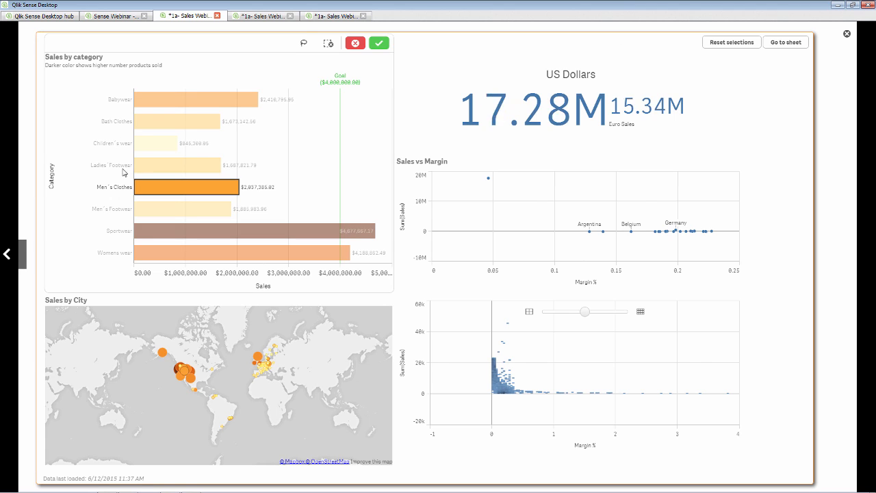
pyautogui.moveTo(124, 173); pyautogui.dragTo(124, 208)
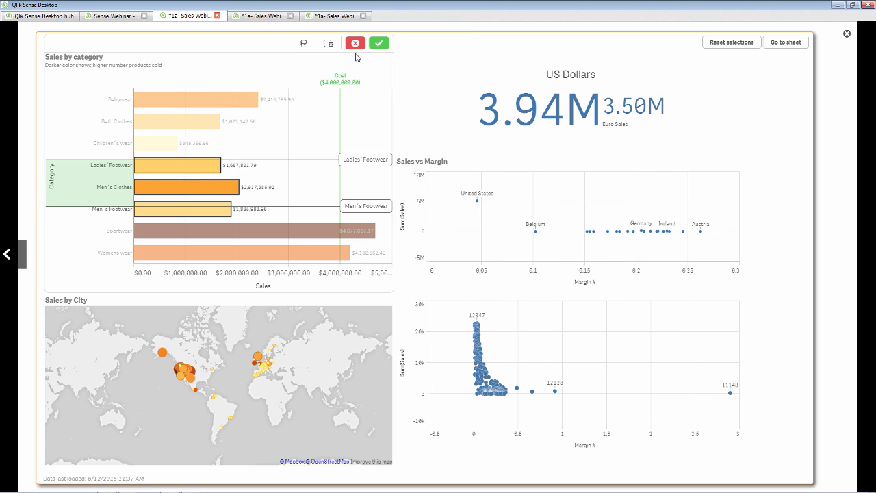
pyautogui.click(355, 45)
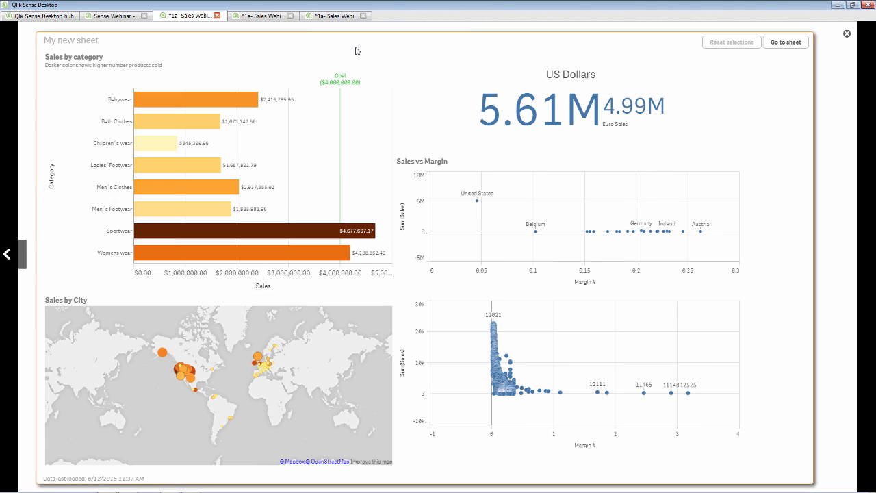
pyautogui.click(846, 35)
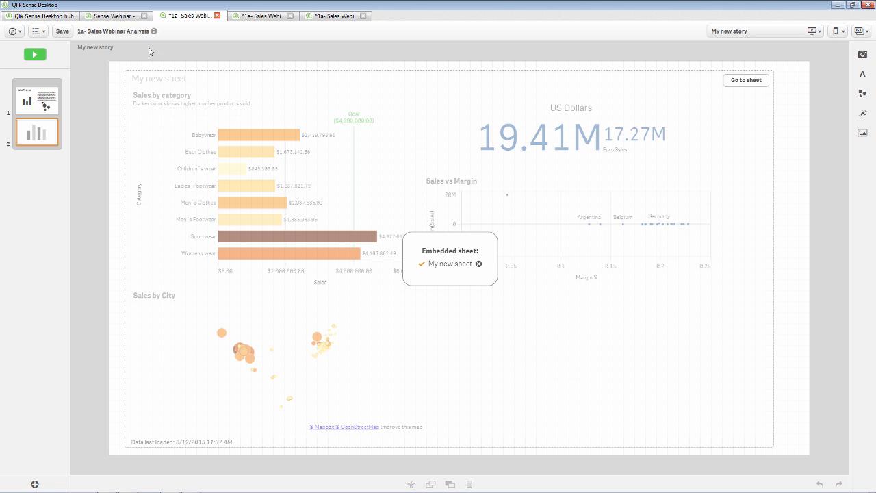
# - Save the app and switch from the Sales Webinar app to the Sense Webinar presentation
pyautogui.click(62, 31)
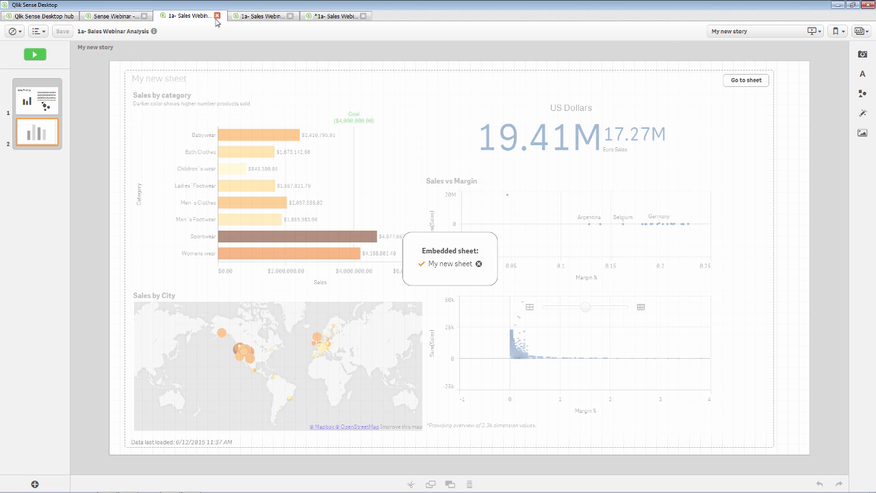
pyautogui.click(217, 15)
pyautogui.click(111, 16)
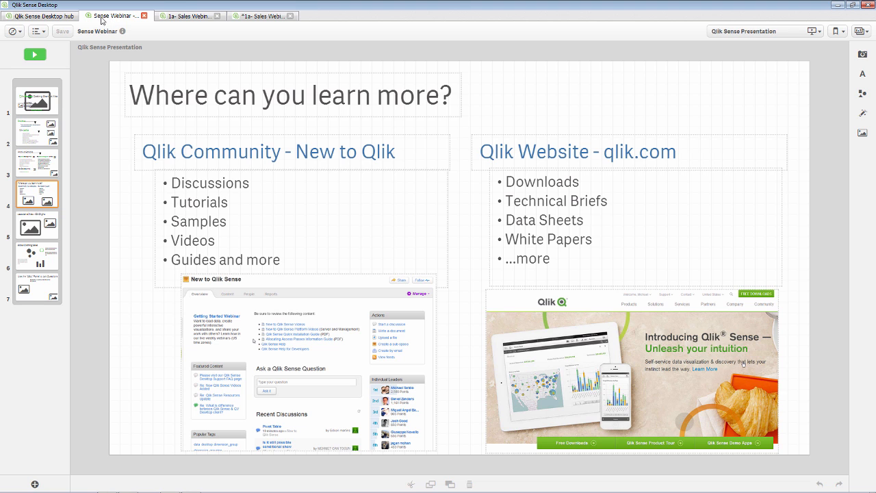
pyautogui.click(182, 18)
# - Return to the hub, bring up actions for 1a- Sales Webinar Analysis, then switch to the browser
pyautogui.click(219, 17)
pyautogui.click(61, 15)
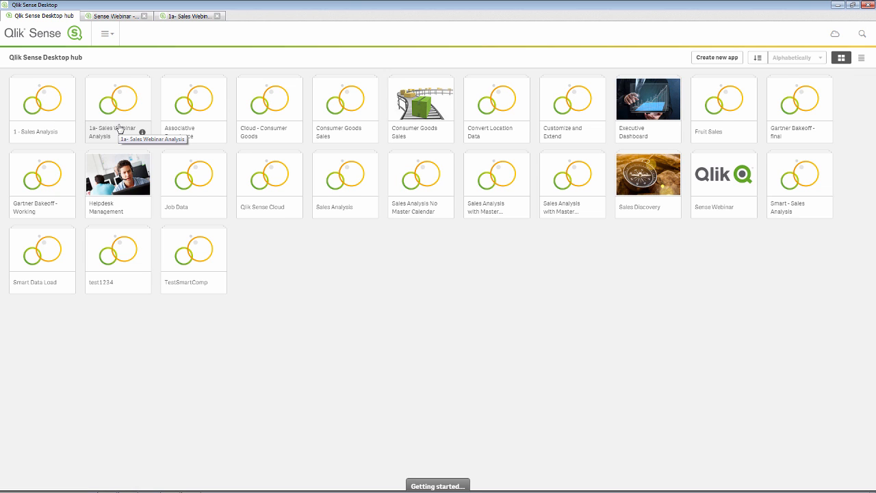
pyautogui.rightClick(120, 129)
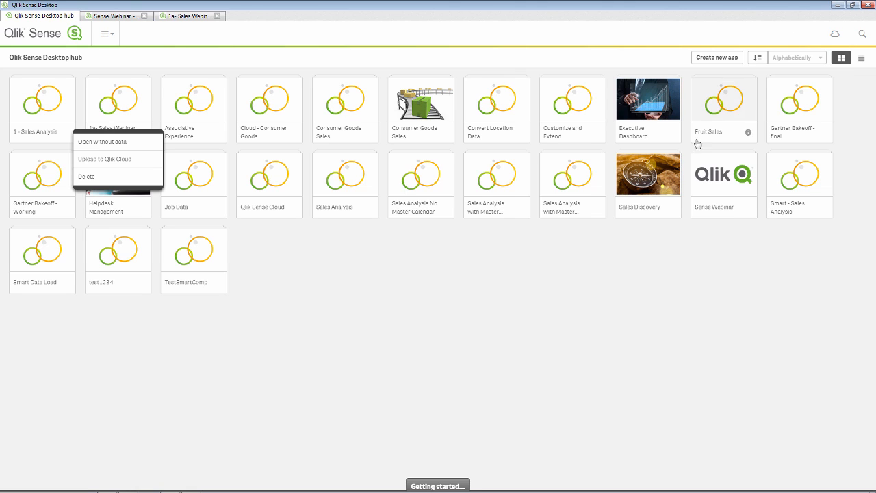
pyautogui.hotkey('alt', 'Tab')
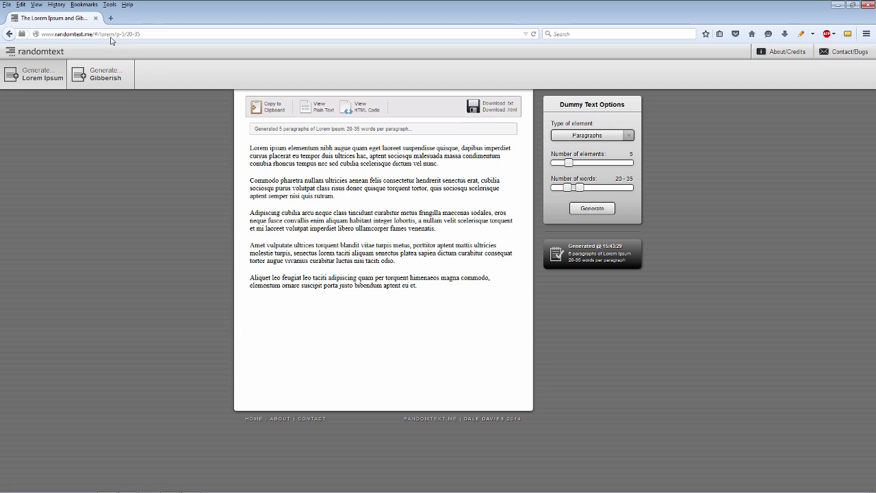
# - In Firefox, go to edit.qlikcloud.com to reach the Qlik Sense Cloud personal apps hub
pyautogui.click(112, 34)
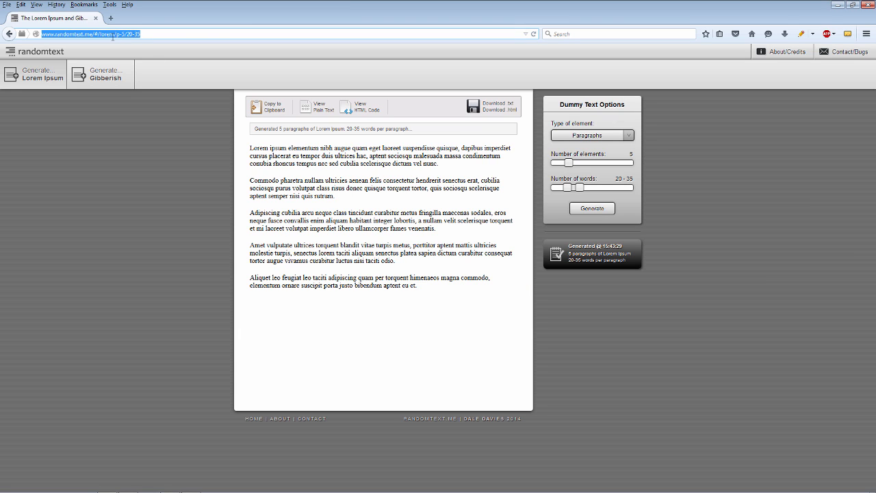
pyautogui.write('ql')
pyautogui.press('BackSpace')
pyautogui.press('BackSpace')
pyautogui.write('ed')
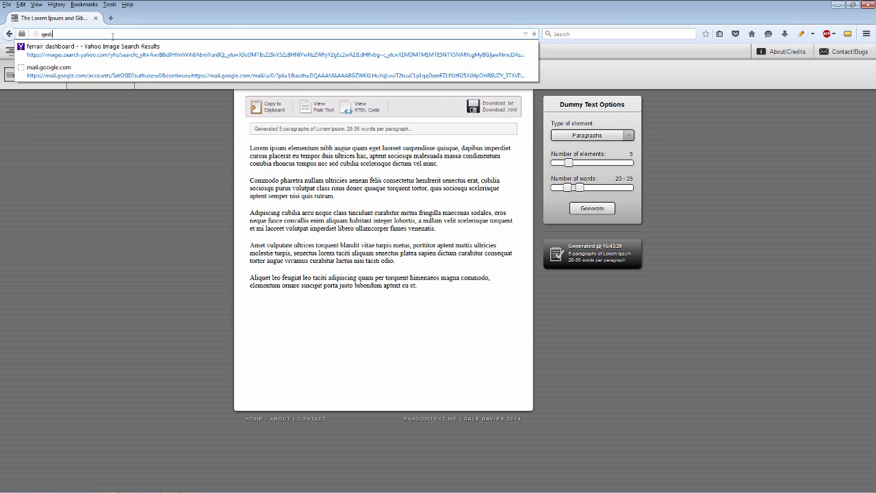
pyautogui.press('BackSpace')
pyautogui.press('BackSpace')
pyautogui.press('BackSpace')
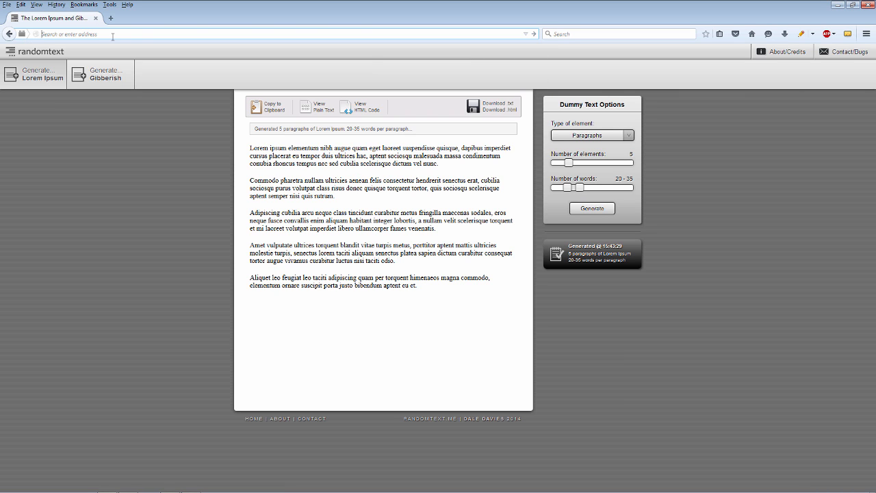
pyautogui.write('edit.qlikcloud.com/')
pyautogui.press('Return')
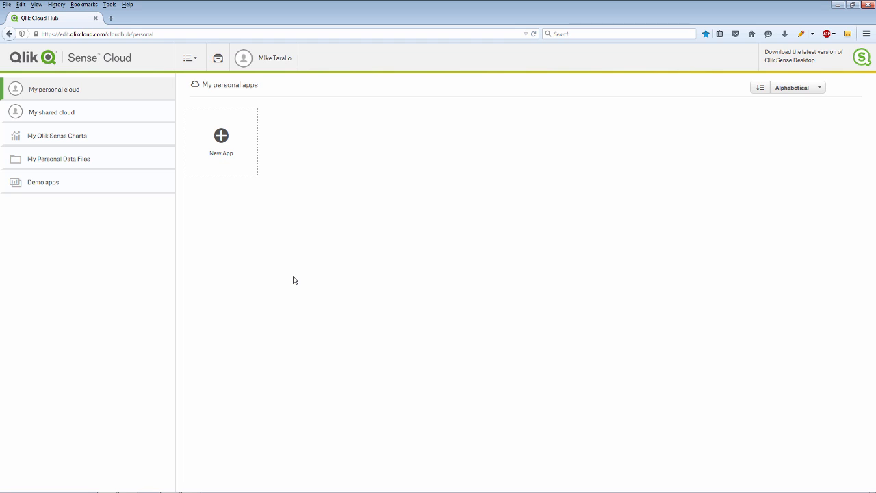
# - Upload 1a- Sales Webinar Analysis.qvf as a new cloud app, publishing it to the shared stream
pyautogui.click(108, 116)
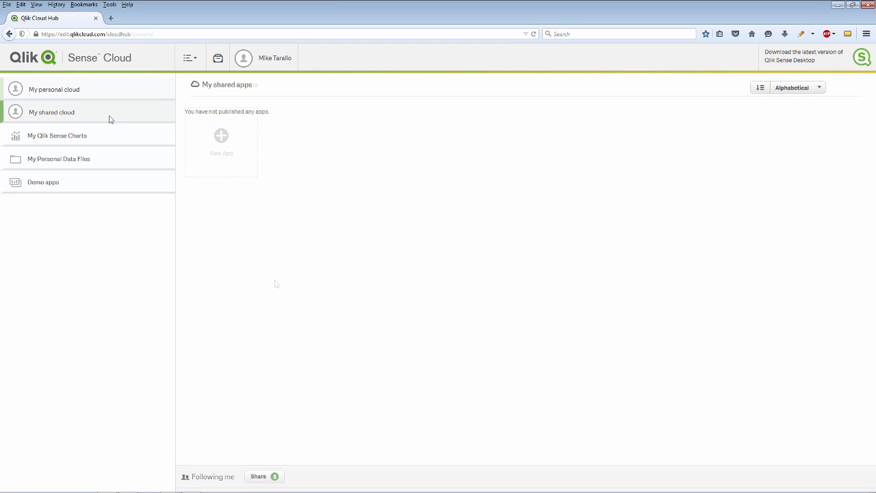
pyautogui.click(52, 94)
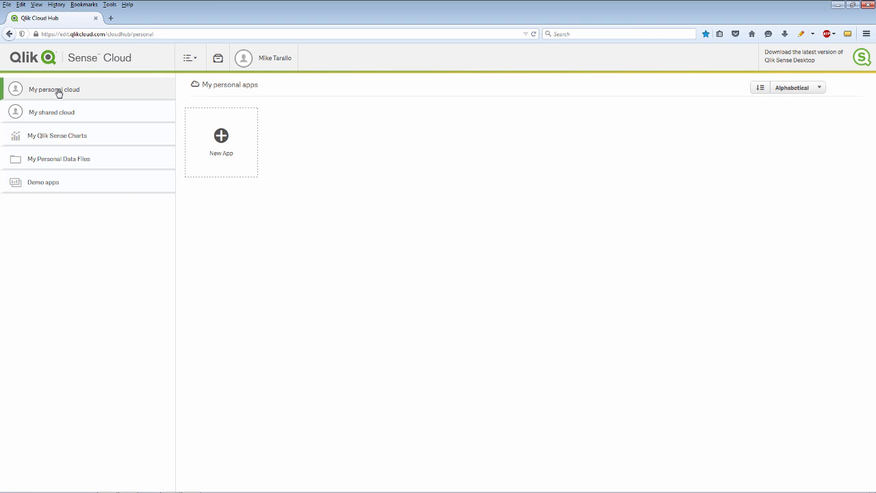
pyautogui.click(221, 144)
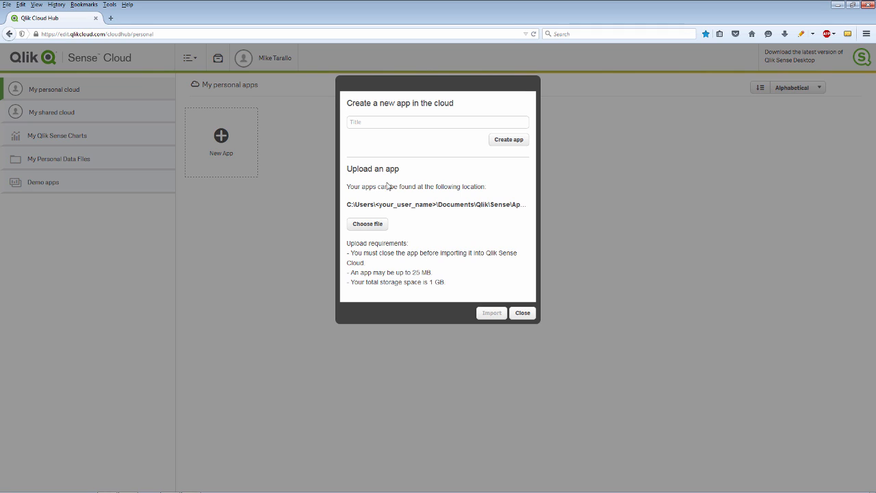
pyautogui.click(382, 226)
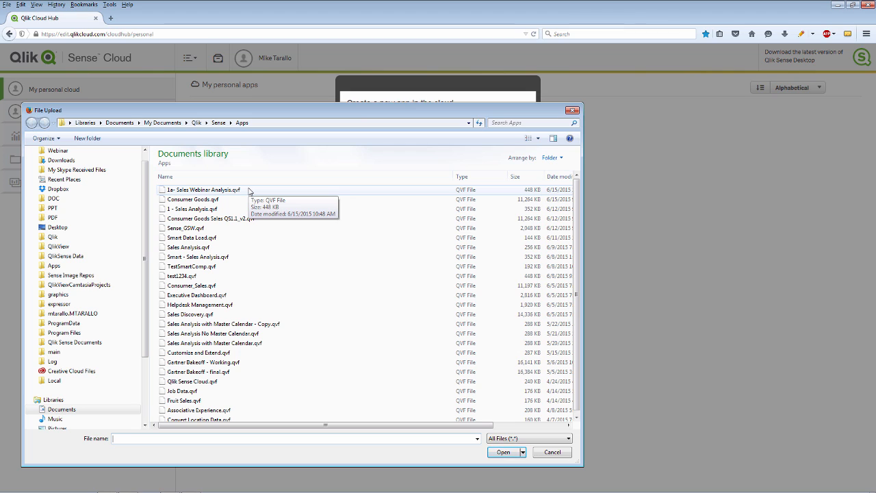
pyautogui.doubleClick(249, 190)
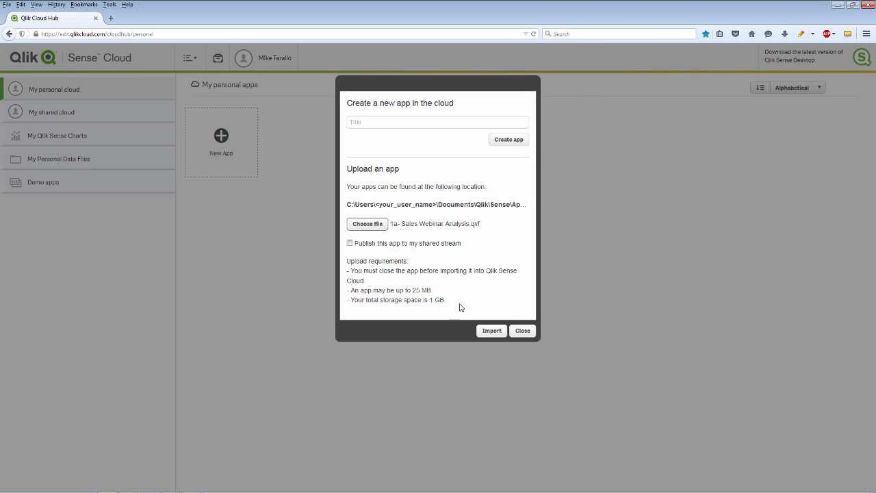
pyautogui.click(349, 243)
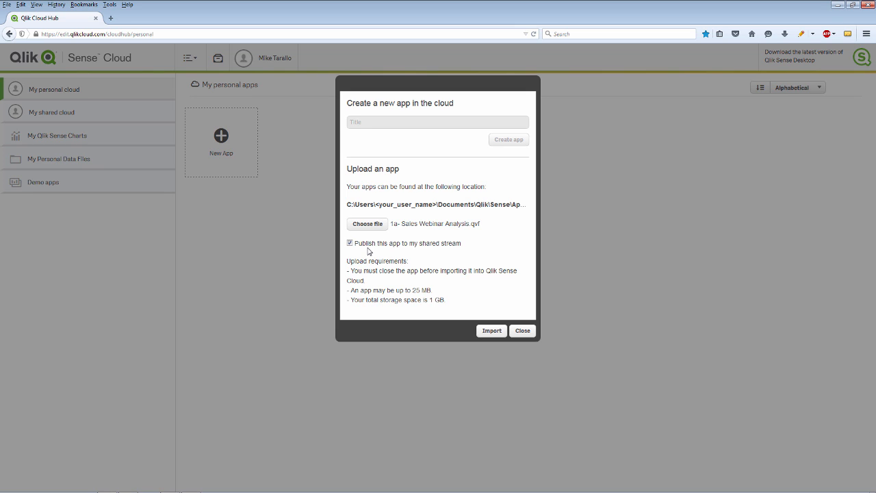
pyautogui.click(496, 331)
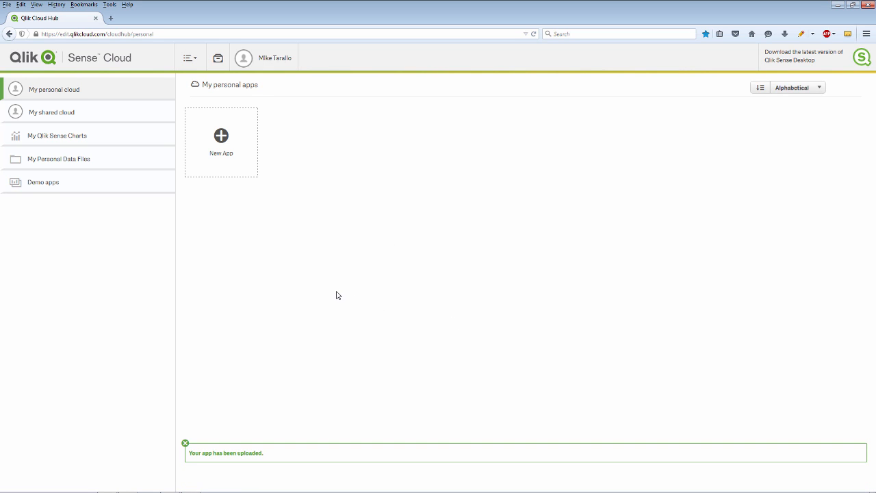
pyautogui.click(65, 118)
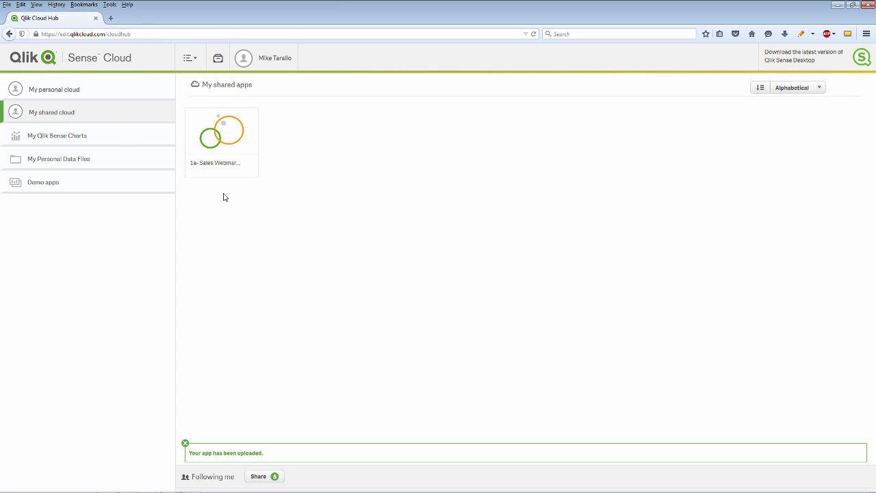
# - Open the uploaded app online, view My new story, then close it to return to My shared apps
pyautogui.click(225, 150)
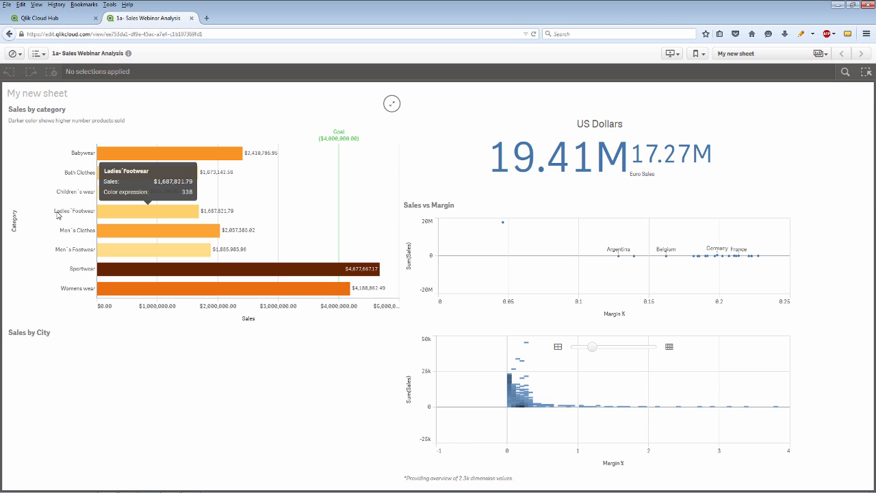
pyautogui.click(670, 55)
pyautogui.click(317, 140)
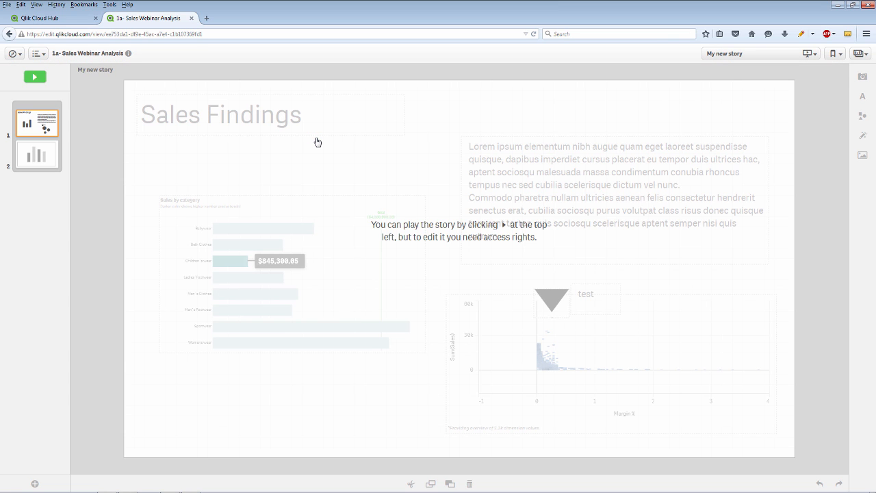
pyautogui.click(191, 18)
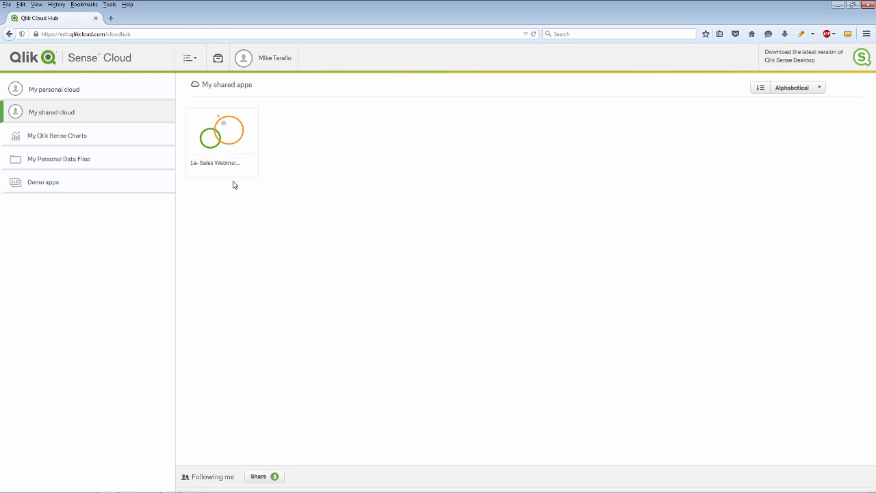
# - Send a sharing invitation to the recipient's e-mail address and check it on the shared apps page
pyautogui.click(268, 479)
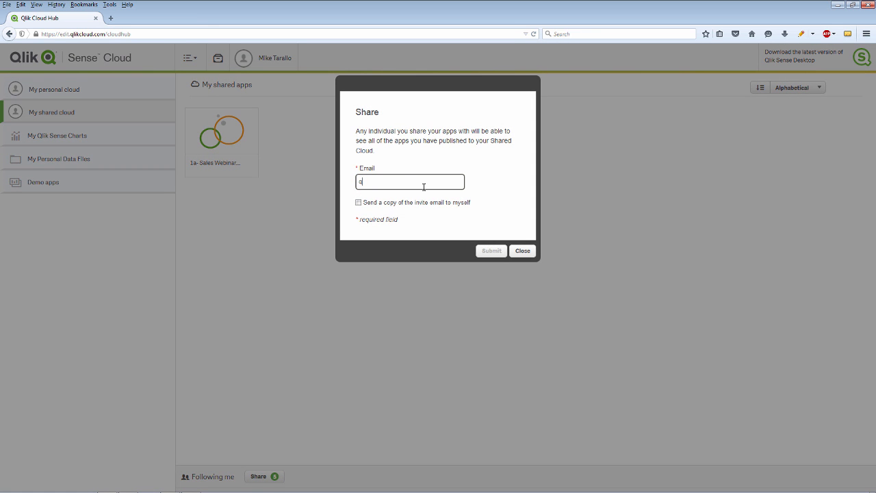
pyautogui.click(492, 251)
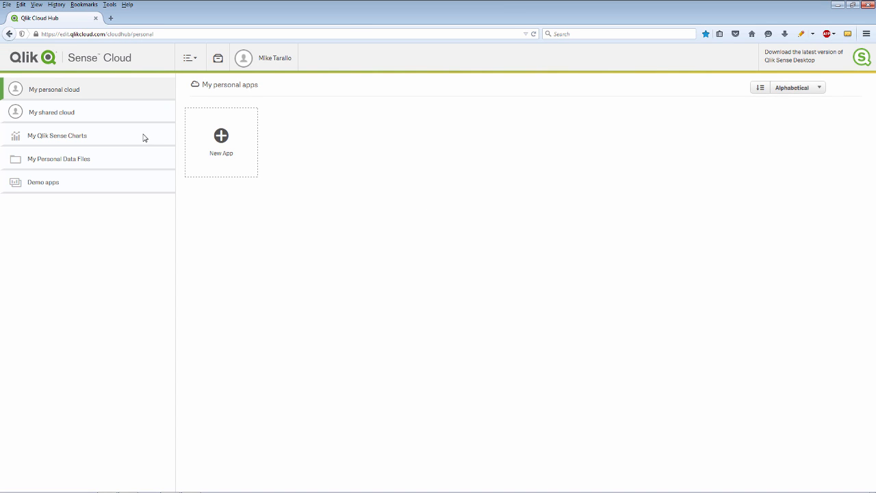
pyautogui.click(71, 114)
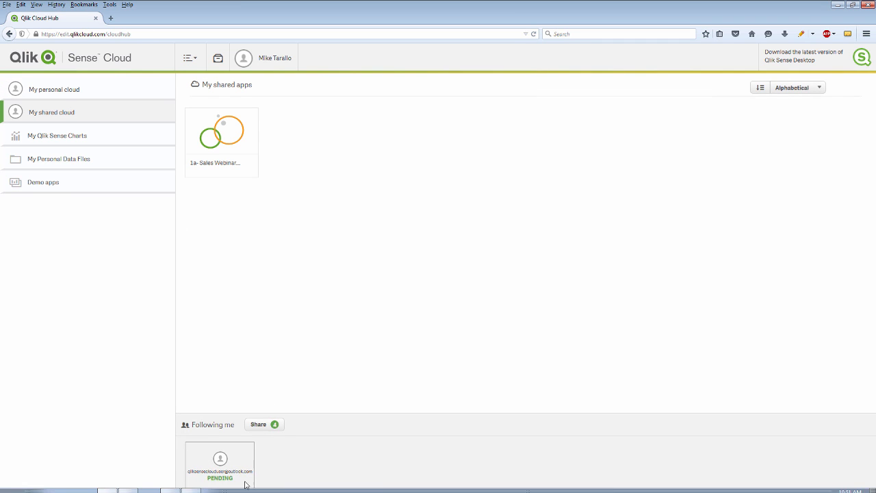
pyautogui.moveTo(244, 461)
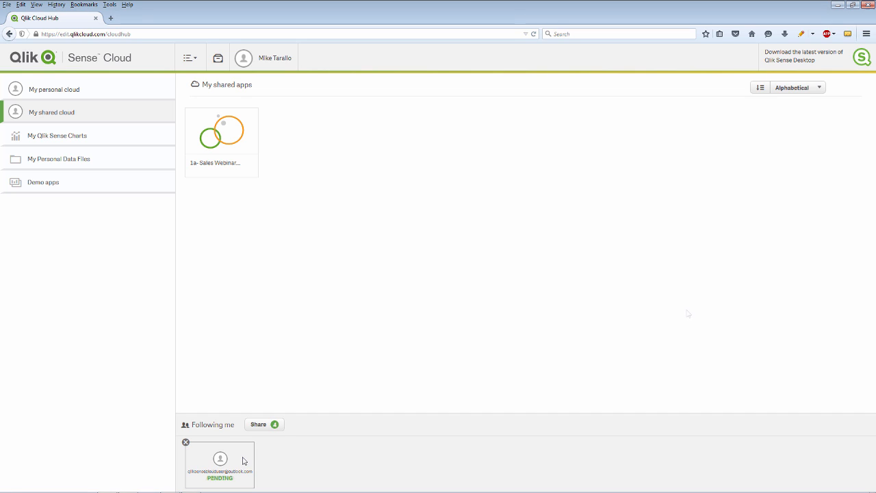
pyautogui.hotkey('alt', 'Tab')
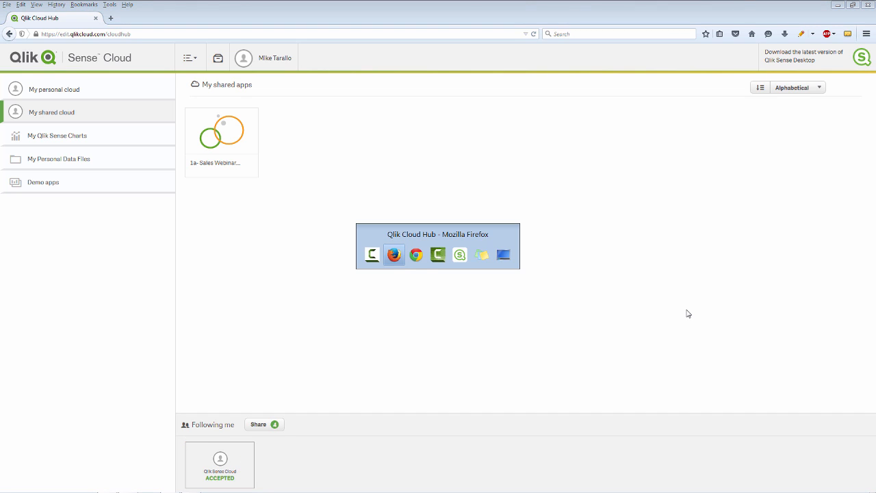
# - As the invited user in Chrome, open 1a- Sales Webinar Analysis from the author's shared apps
pyautogui.hotkey('alt', 'Tab')
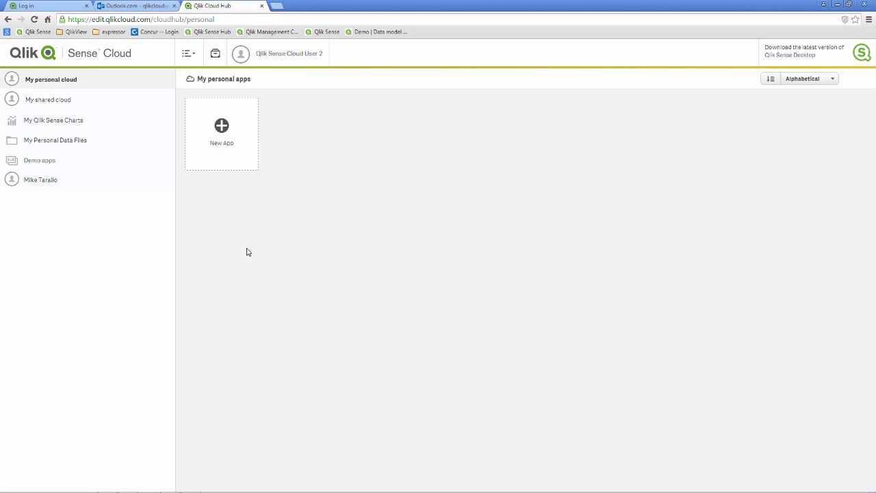
pyautogui.click(41, 180)
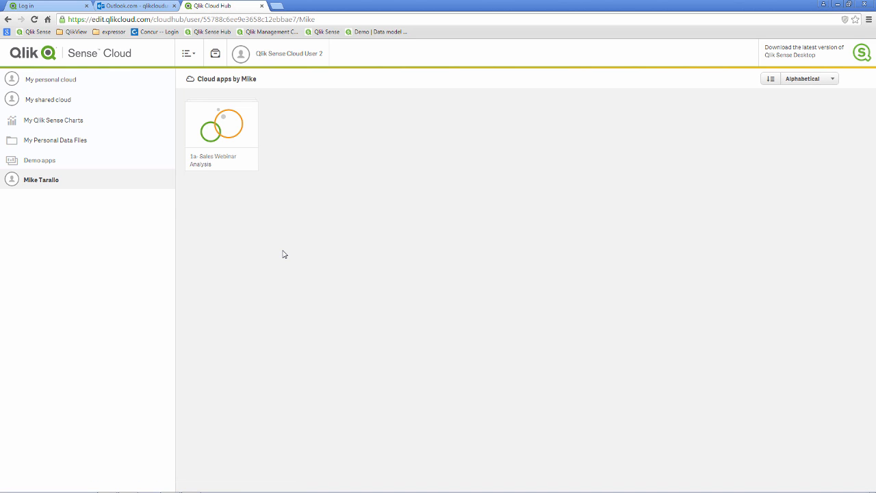
pyautogui.click(238, 149)
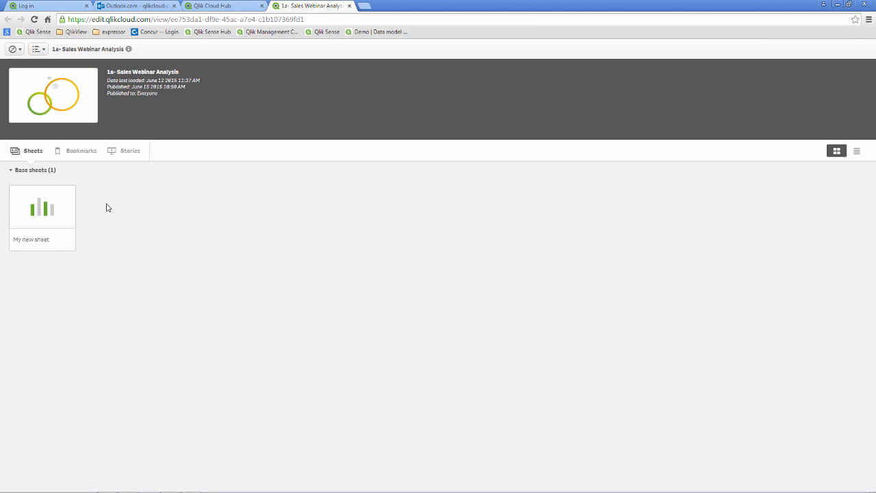
# - Open My new sheet to display the category chart, KPI and scatter charts
pyautogui.click(54, 217)
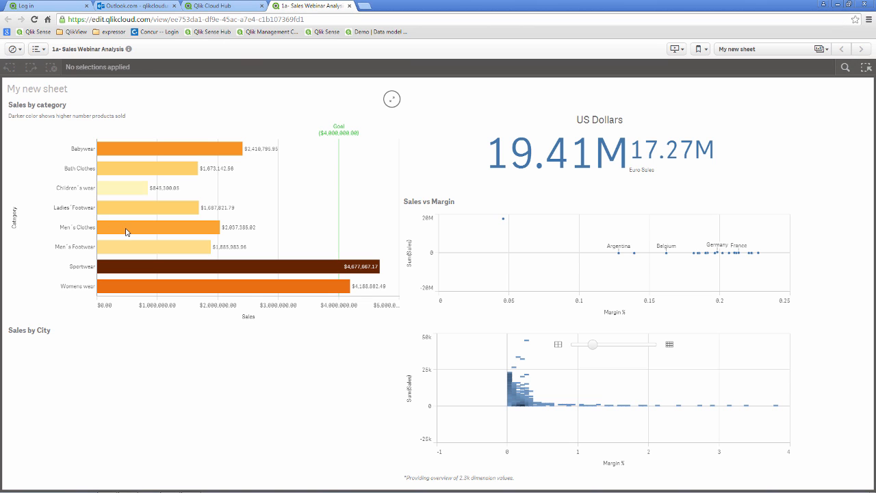
pyautogui.moveTo(126, 231)
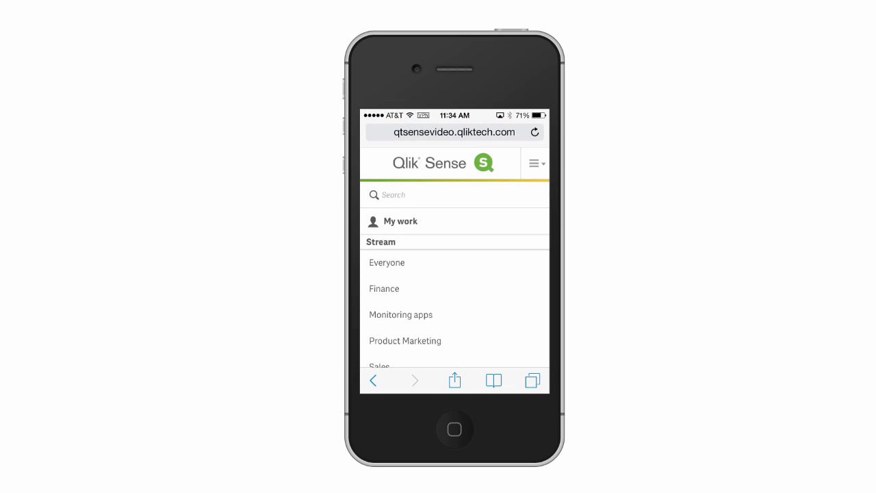
# - On the phone, open Sales stream, Consumer Goods Sales, then the Sales Rep Performance (1) sheet
pyautogui.scroll(-2, 454, 294)
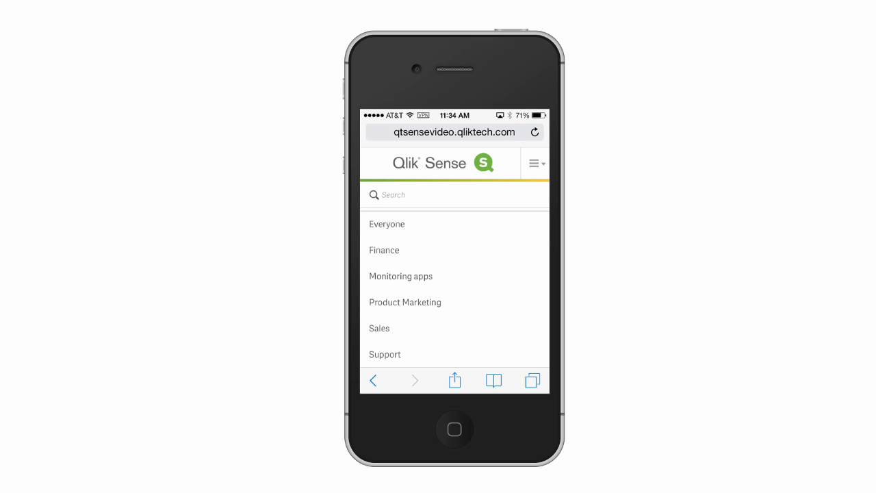
pyautogui.click(379, 328)
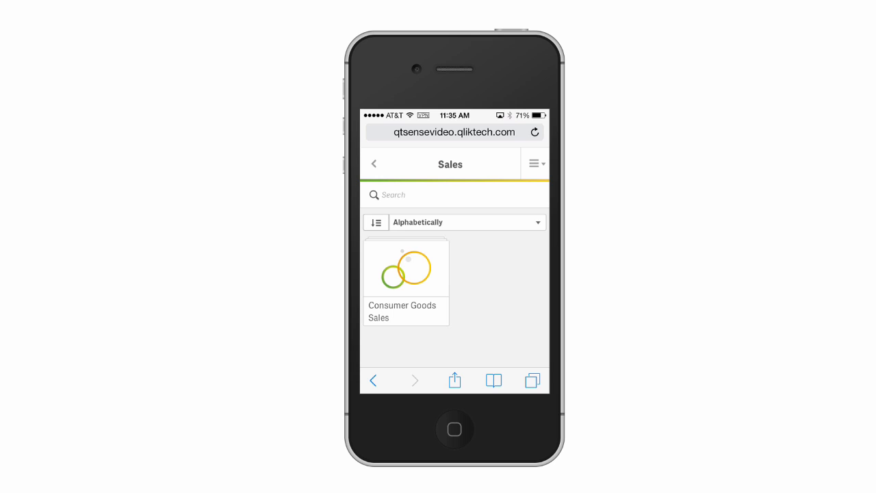
pyautogui.click(406, 281)
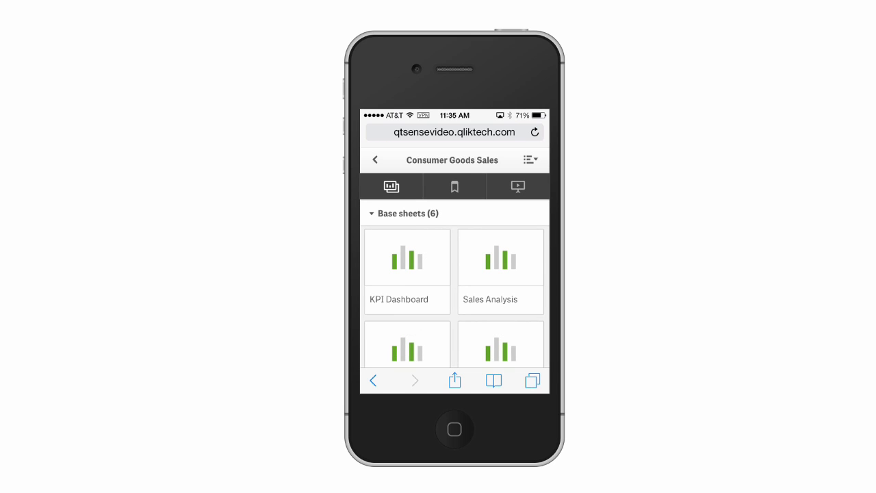
pyautogui.scroll(-5, 455, 282)
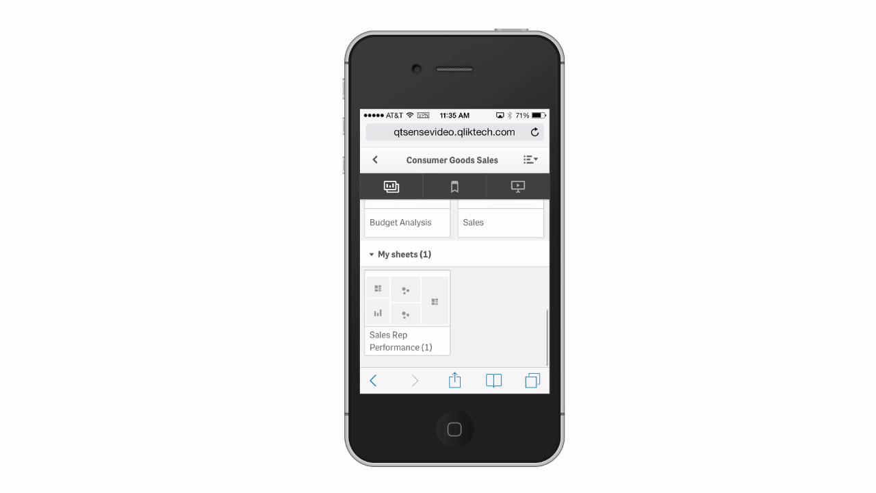
pyautogui.click(407, 318)
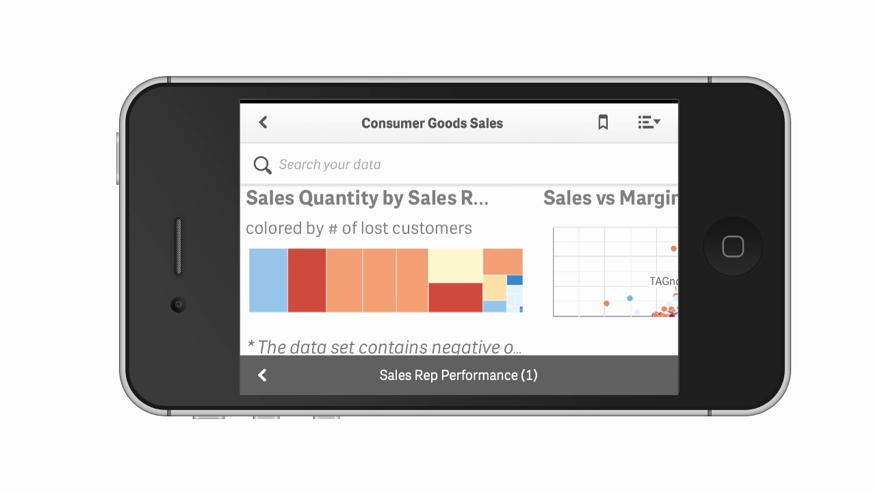
# - Browse through the charts on the Sales Rep Performance (1) sheet
pyautogui.hscroll(4, 458, 271)
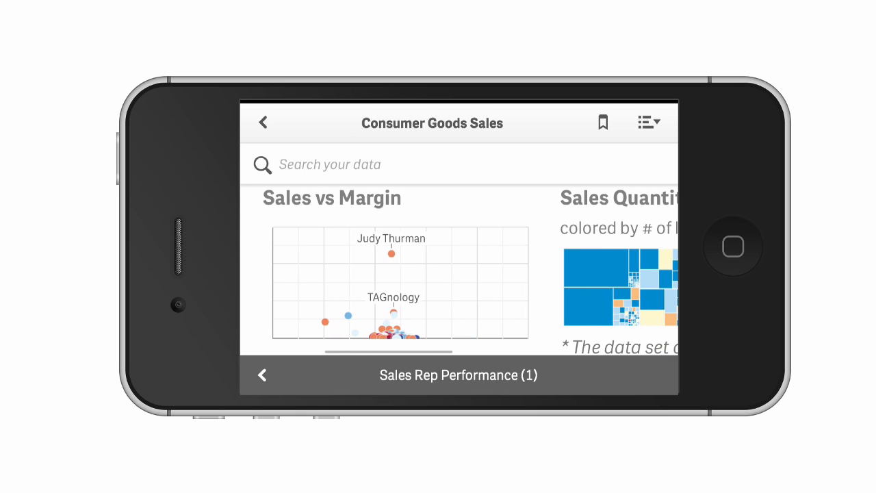
pyautogui.hscroll(6, 459, 270)
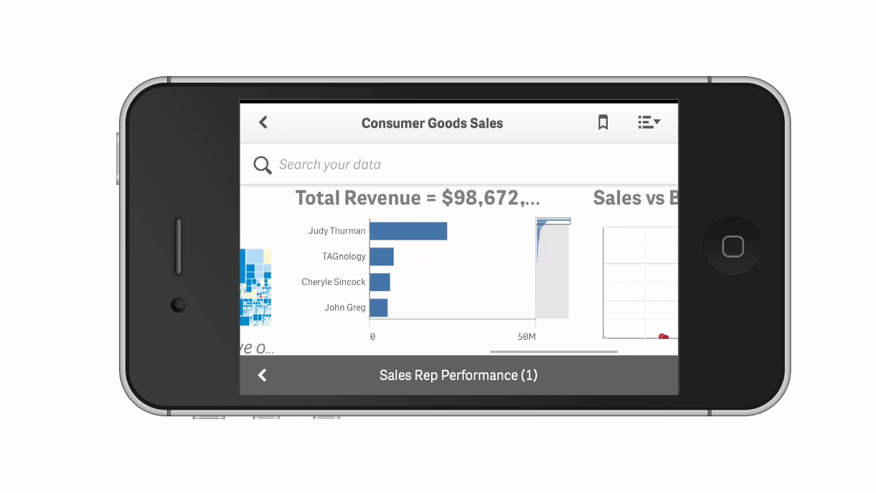
pyautogui.hscroll(-2, 458, 271)
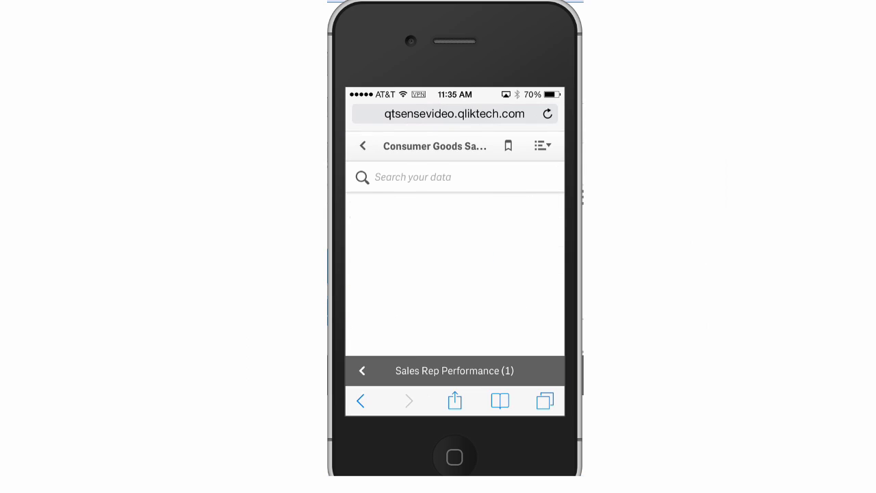
pyautogui.scroll(-3, 454, 274)
pyautogui.scroll(-5, 456, 273)
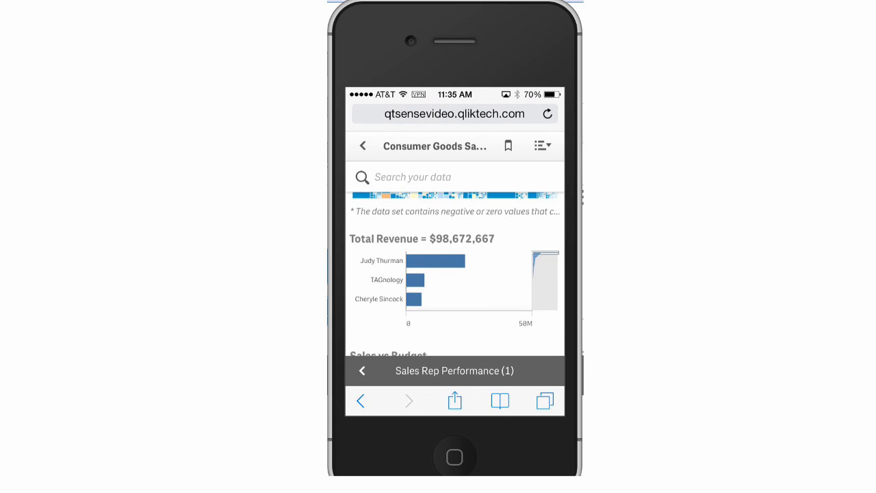
# - Expand the Total Revenue bar chart to full screen, closing its options menu
pyautogui.click(466, 281)
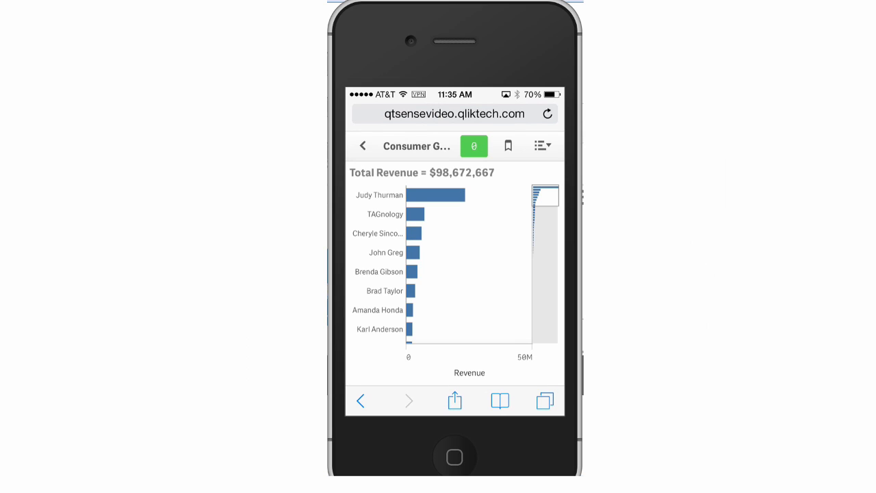
pyautogui.scroll(-10, 468, 264)
pyautogui.scroll(10, 469, 264)
pyautogui.click(423, 210)
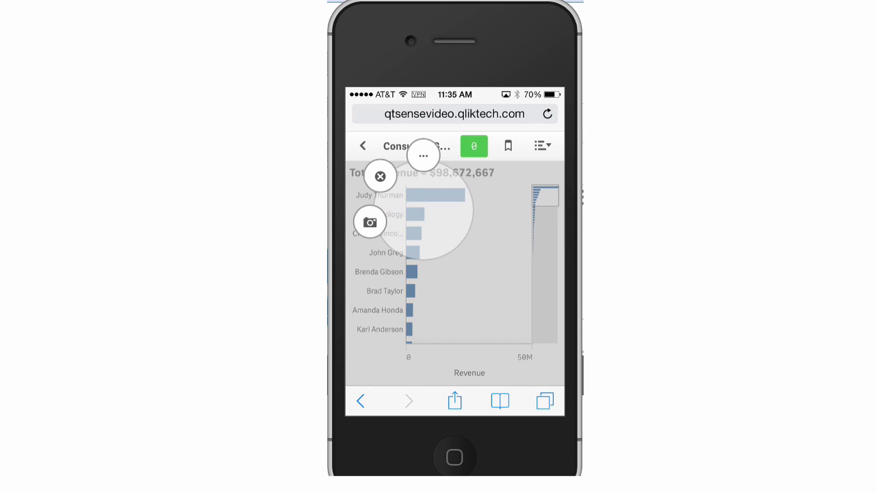
pyautogui.click(380, 176)
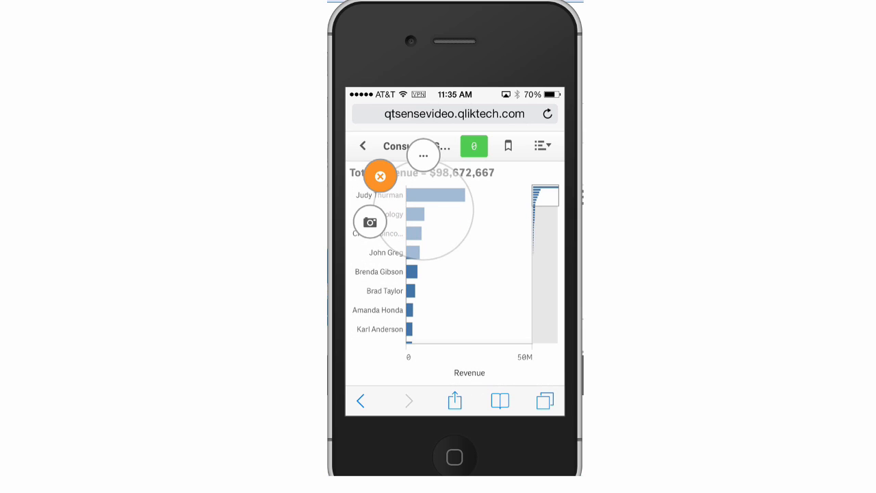